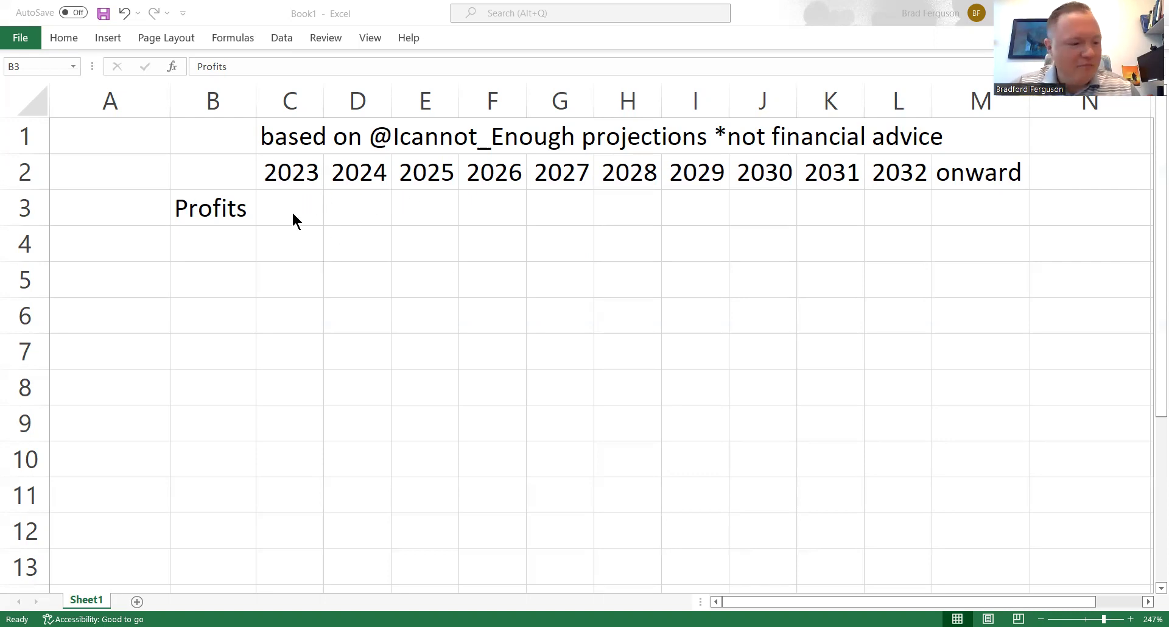
In the Excel projection sheet, enter profits of 41 for 2023 in C3 and 82 for 2024 in D3.
key("alt+Tab")
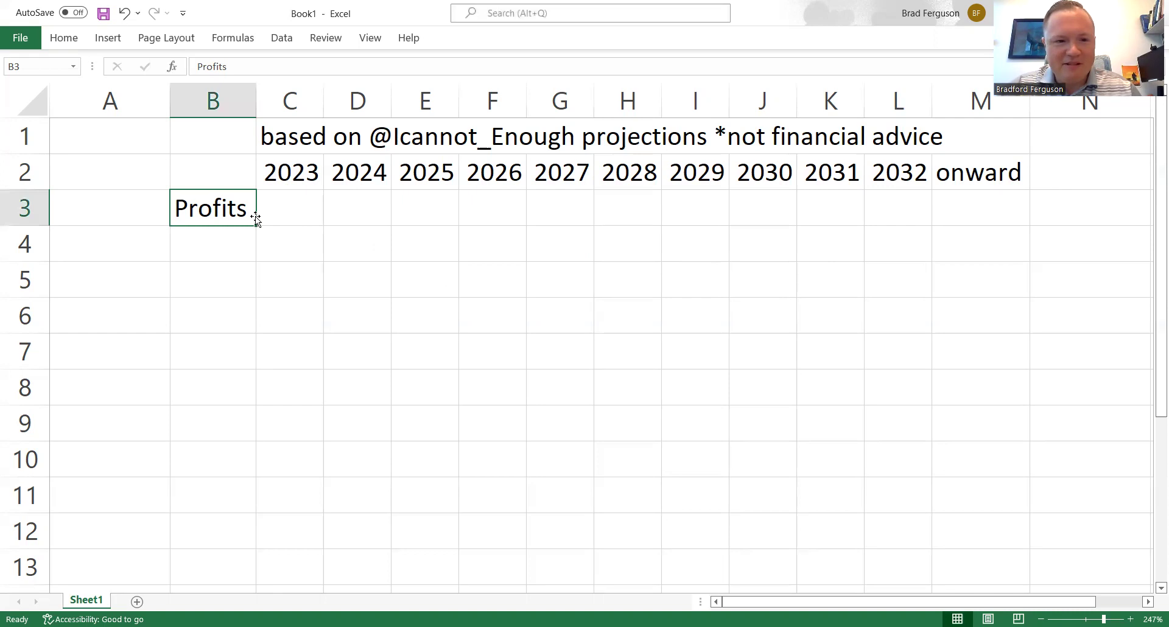
left_click(280, 222)
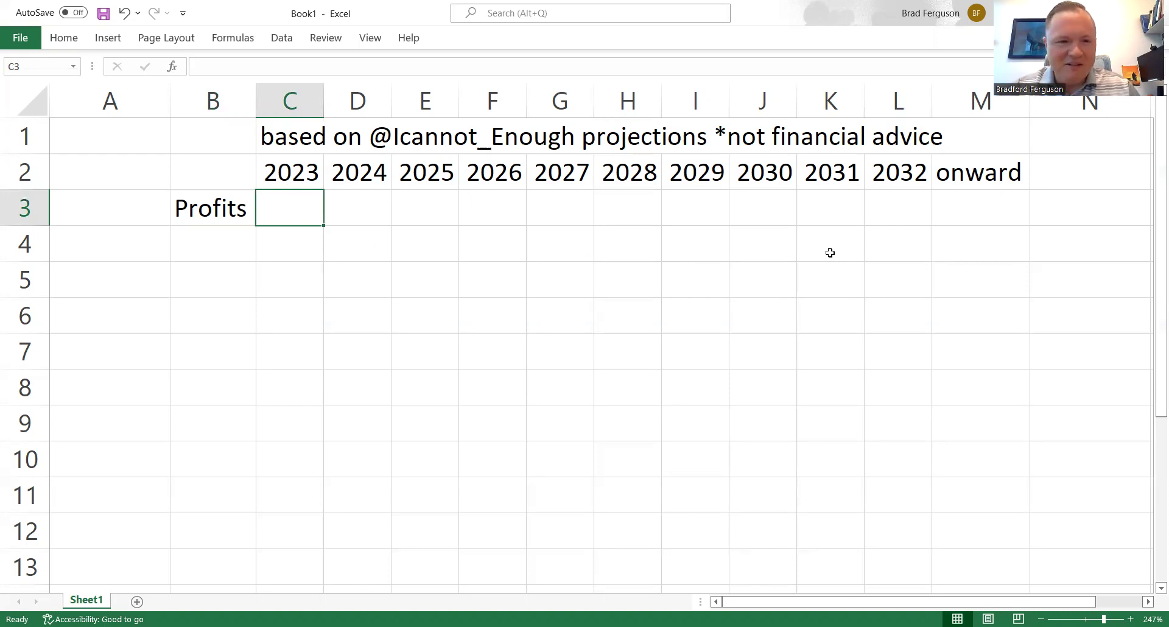
type("41")
key("Tab")
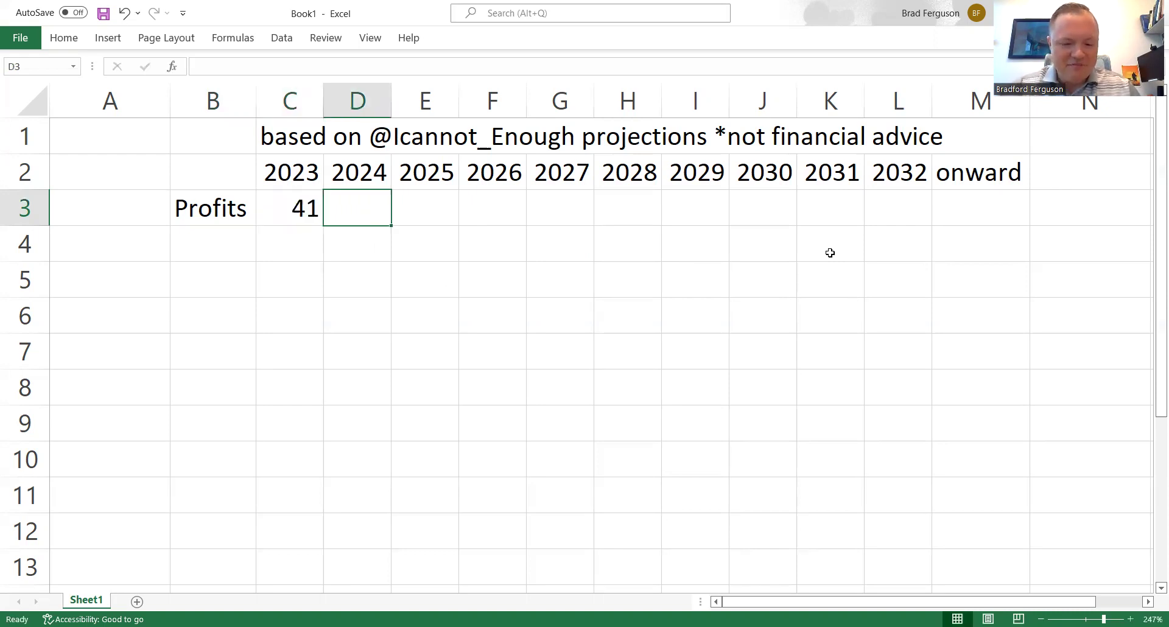
type("82")
key("Tab")
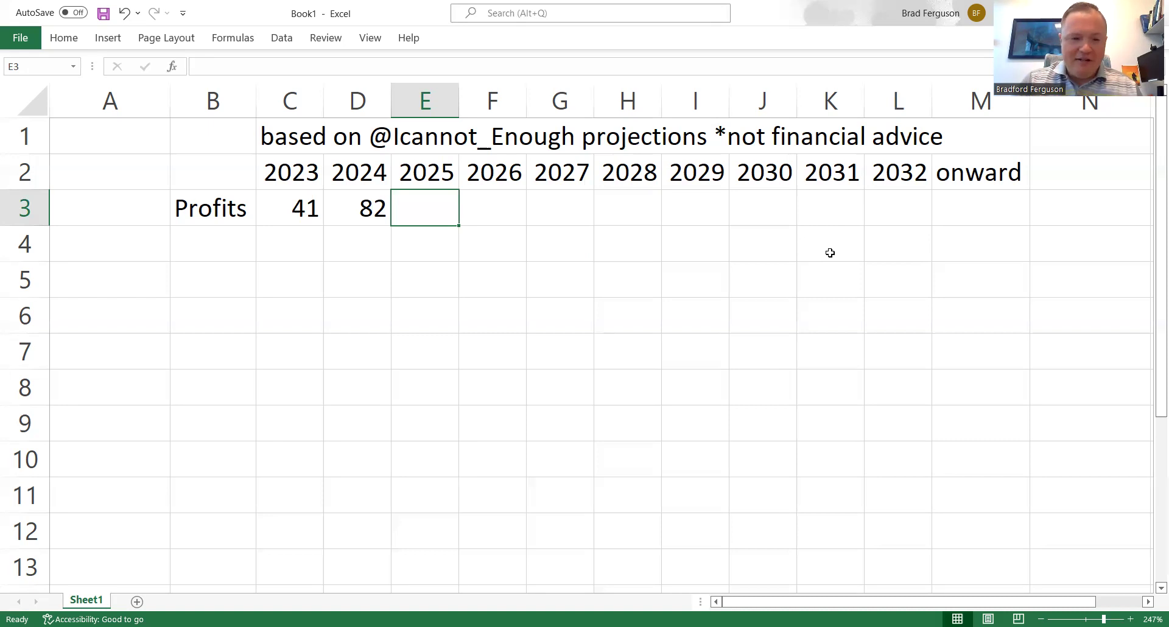
Label the row below Profits as DCF in cell B4.
key("Down")
key("Left")
key("Left")
key("Left")
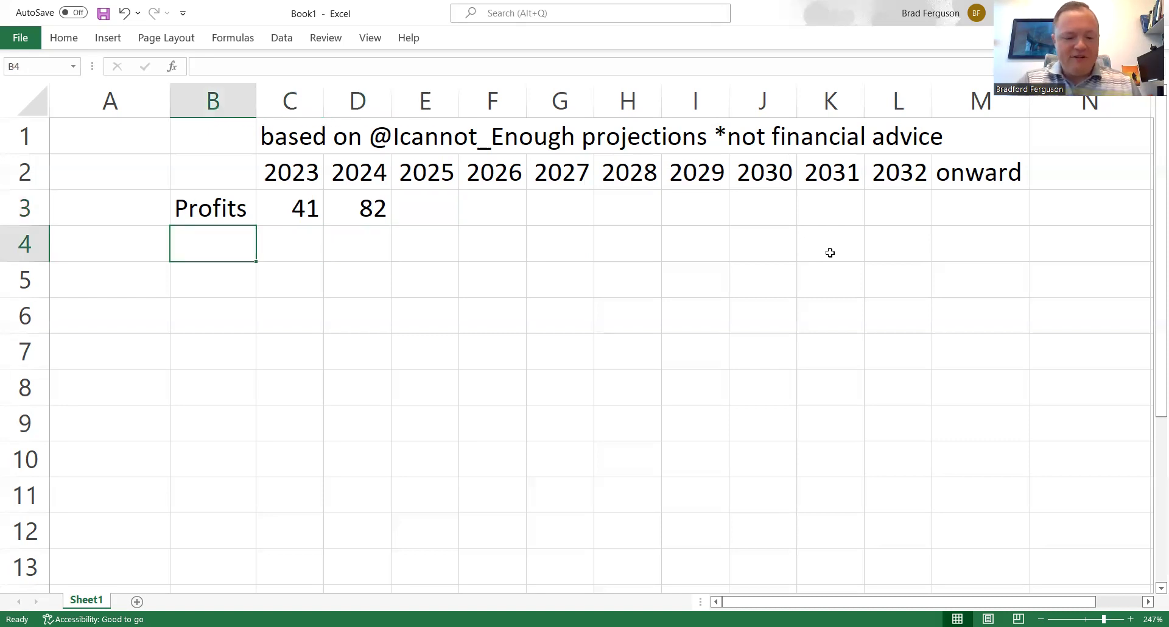
type("DC")
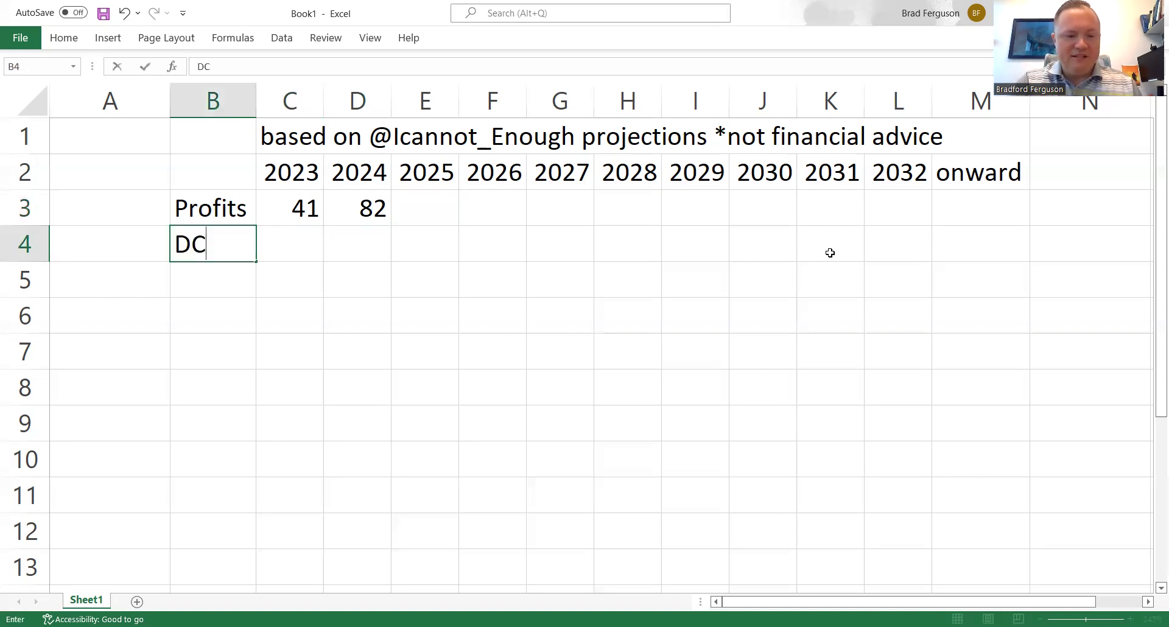
type("F")
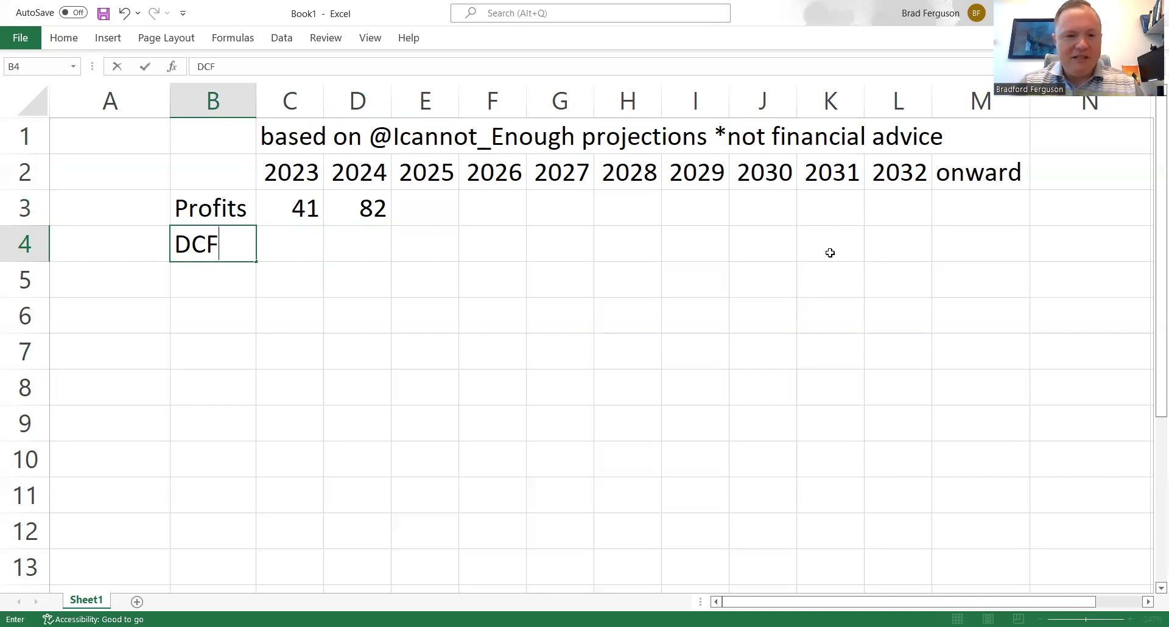
key("Tab")
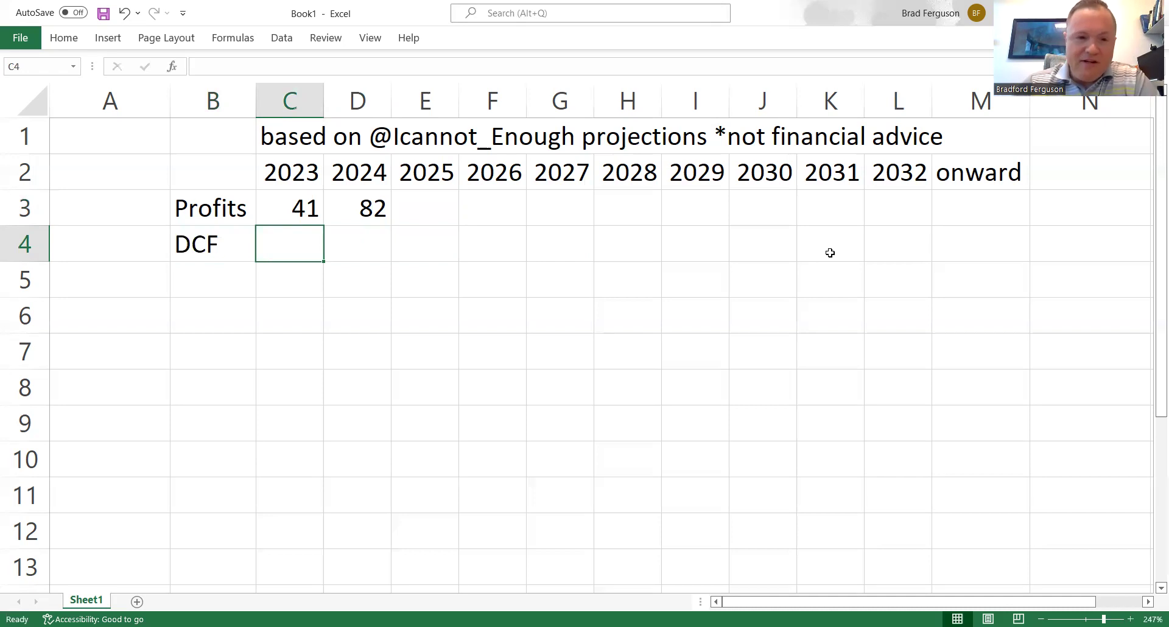
Calculate the 2025 profit in E3 as the 2024 profit times 1.75, using the formula =D3*1.75.
key("Up")
key("Right")
key("Right")
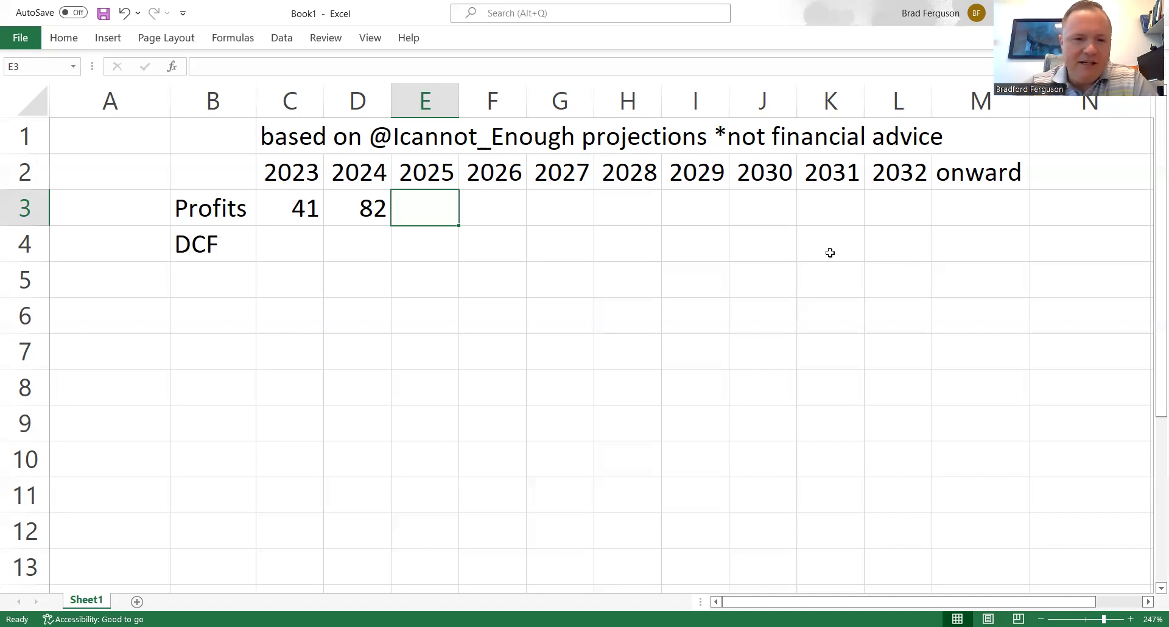
type("=")
key("Left")
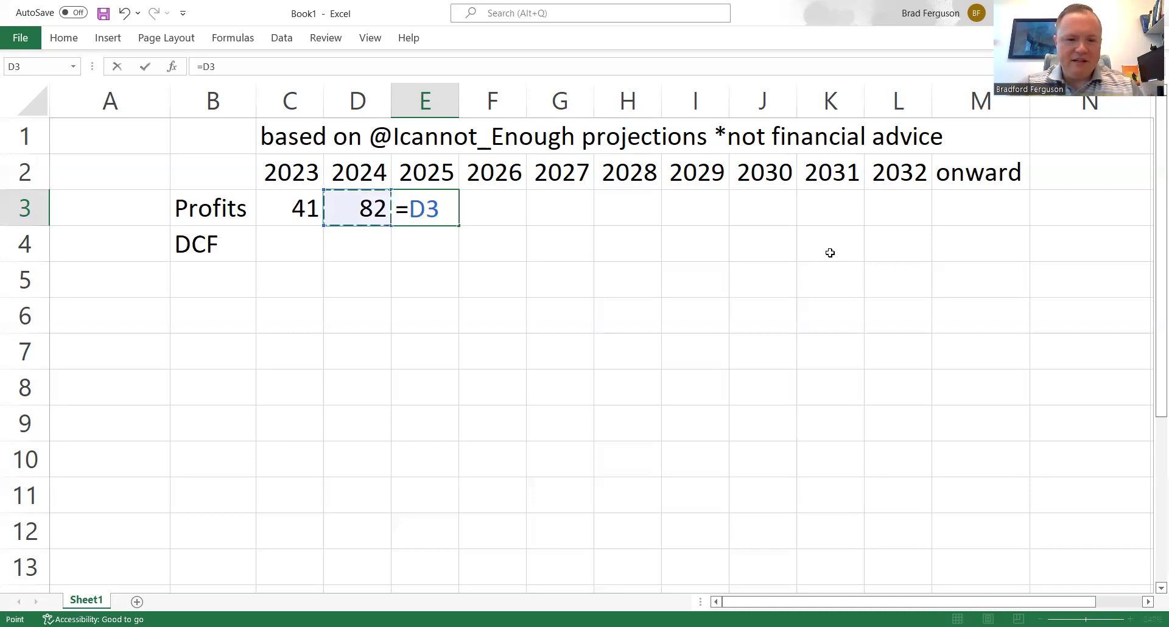
type("1.75")
key("BackSpace")
key("BackSpace")
key("BackSpace")
key("BackSpace")
type("*")
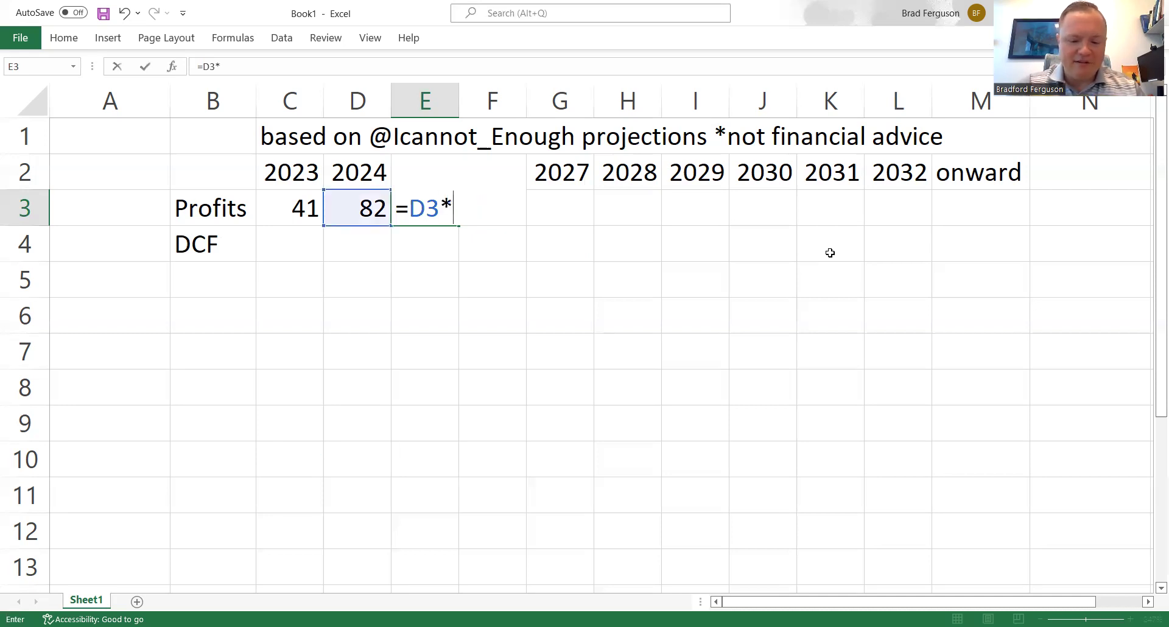
type("1.75")
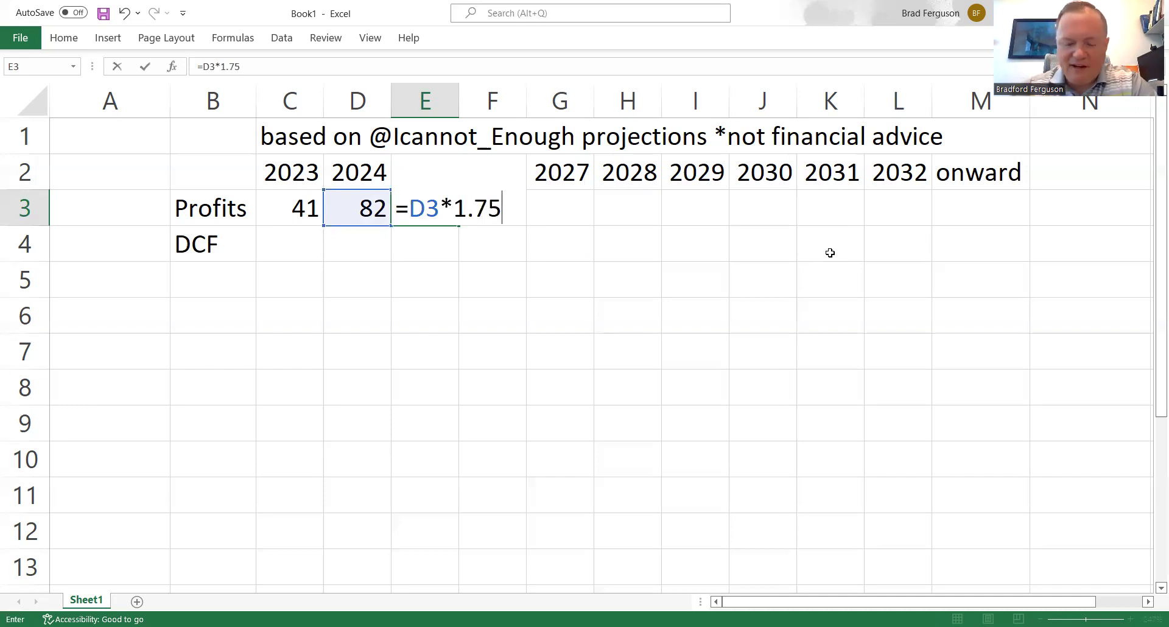
key("Return")
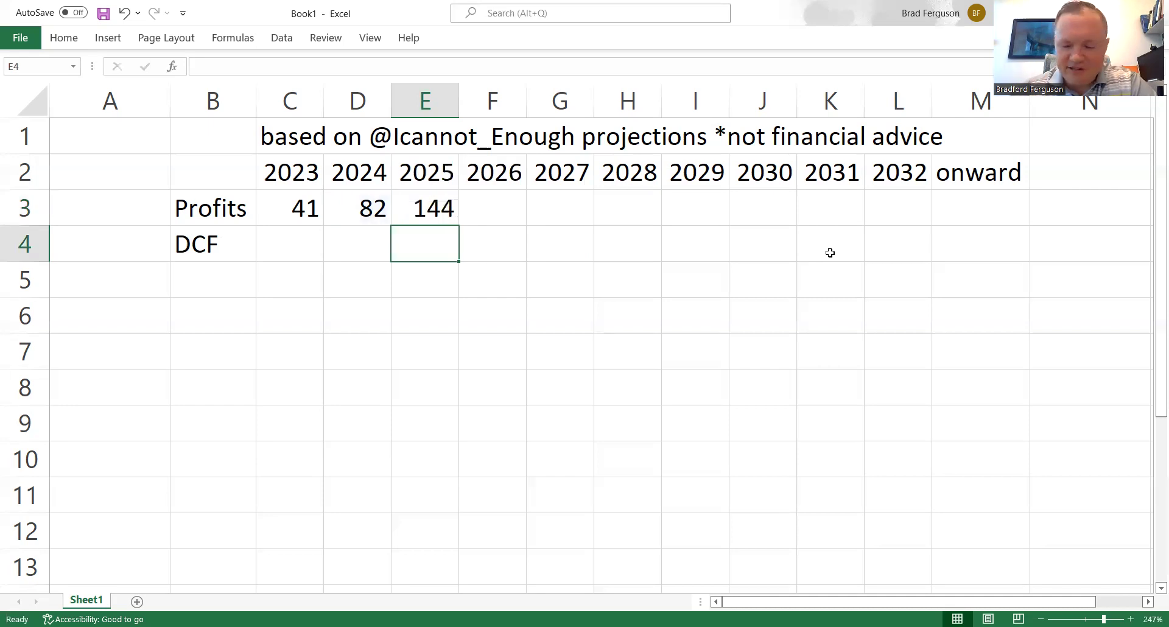
Calculate the 2026 profit in F3 with the formula =E3*1.5.
key("Up")
key("Right")
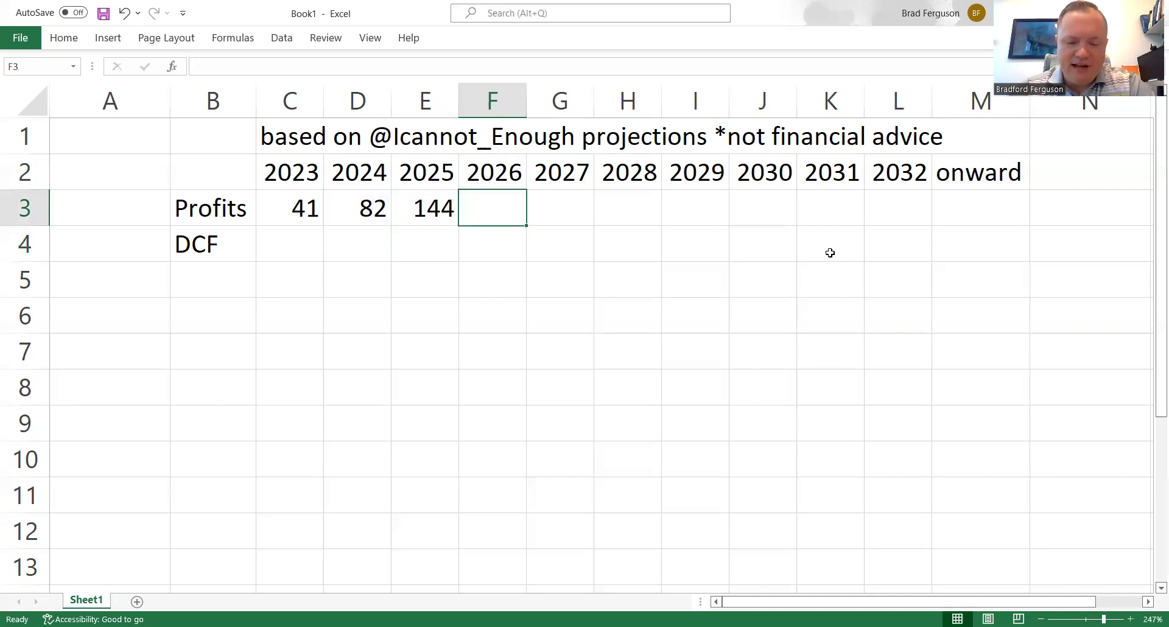
type("=")
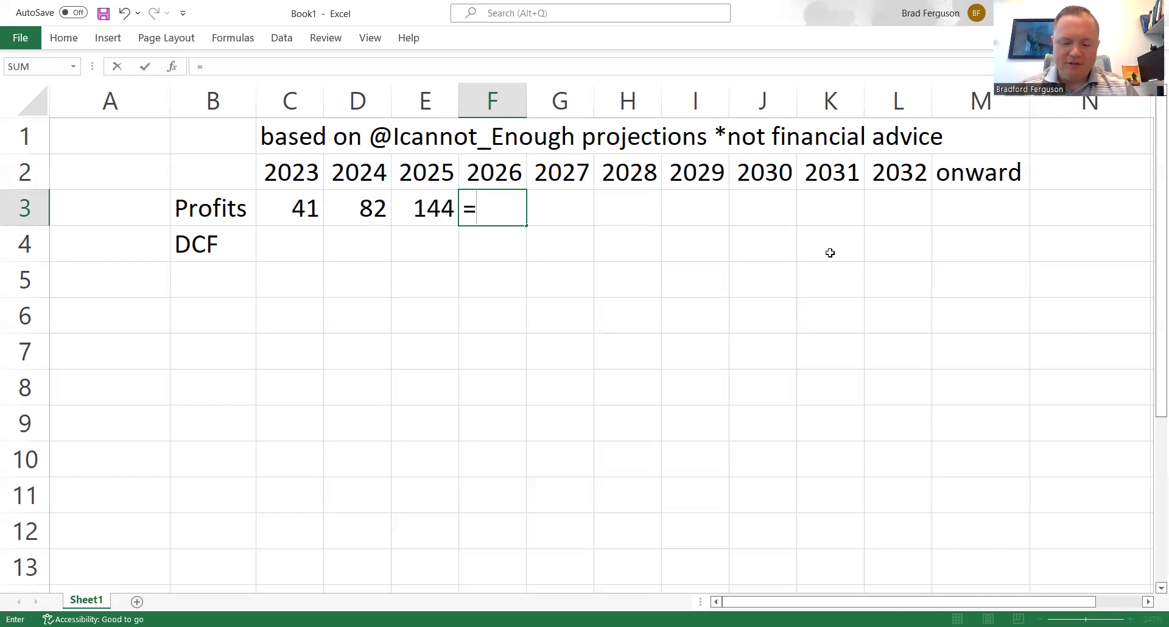
key("Left")
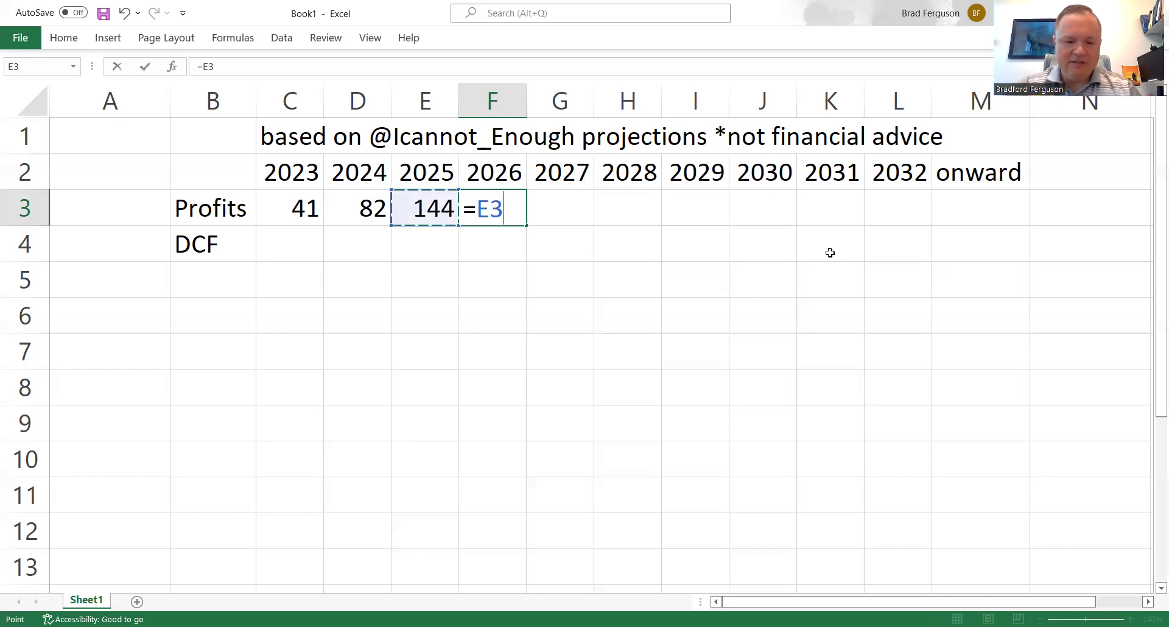
type("*1.5")
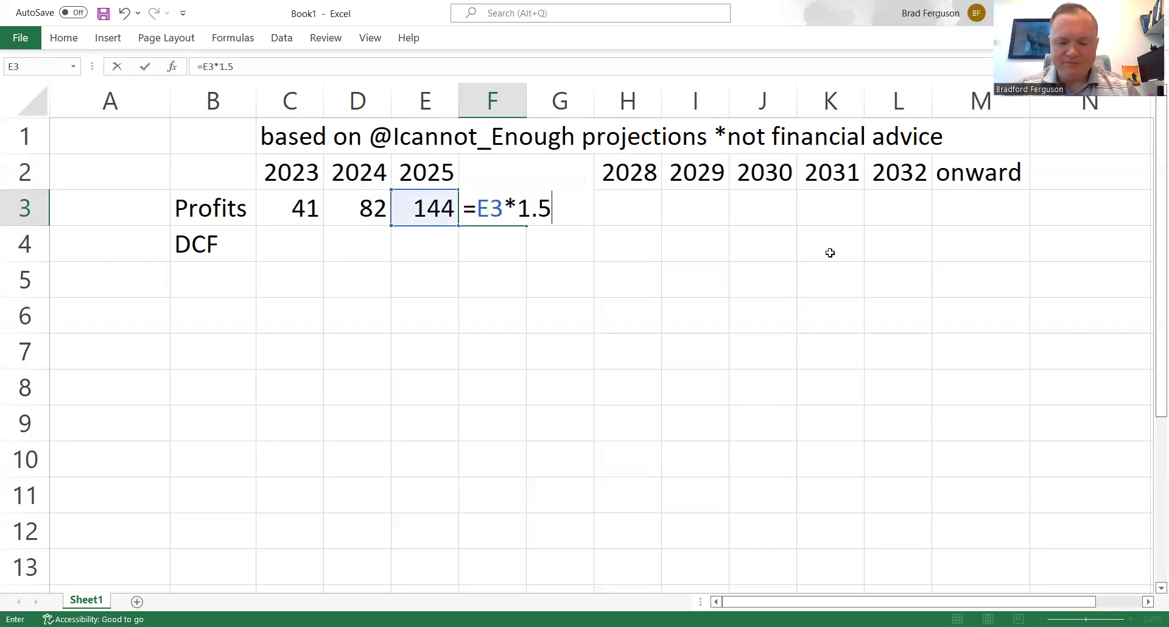
key("Return")
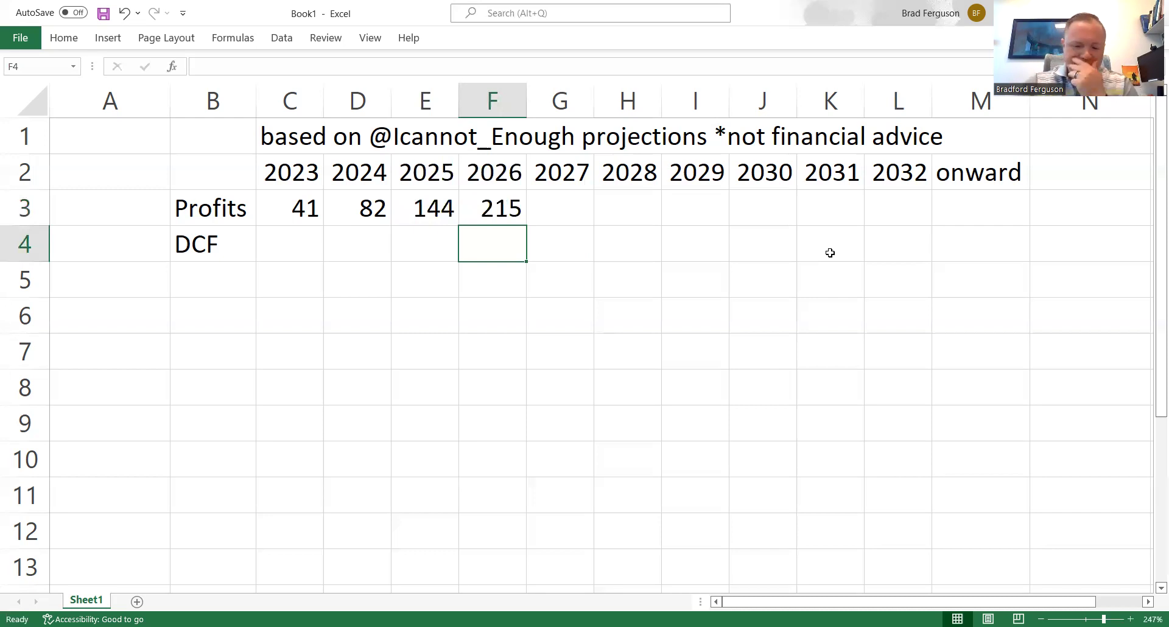
Copy the 2026 profit formula from F3 into G3, H3 and I3 for the years 2027 to 2029.
key("Up")
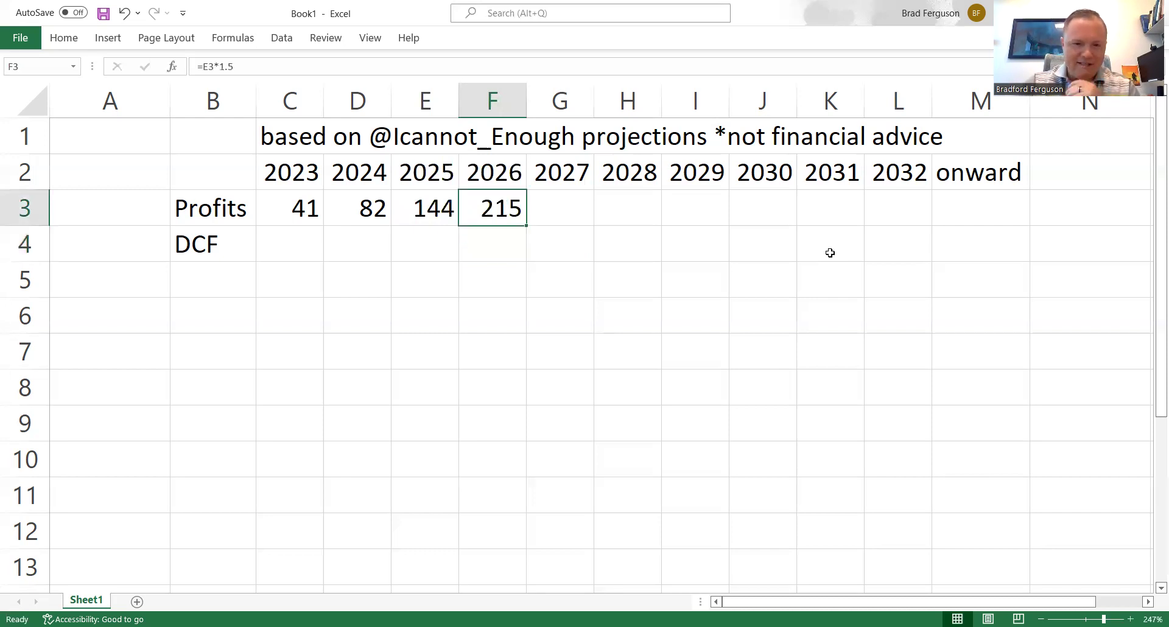
key("ctrl+c")
key("Right")
key("ctrl+v")
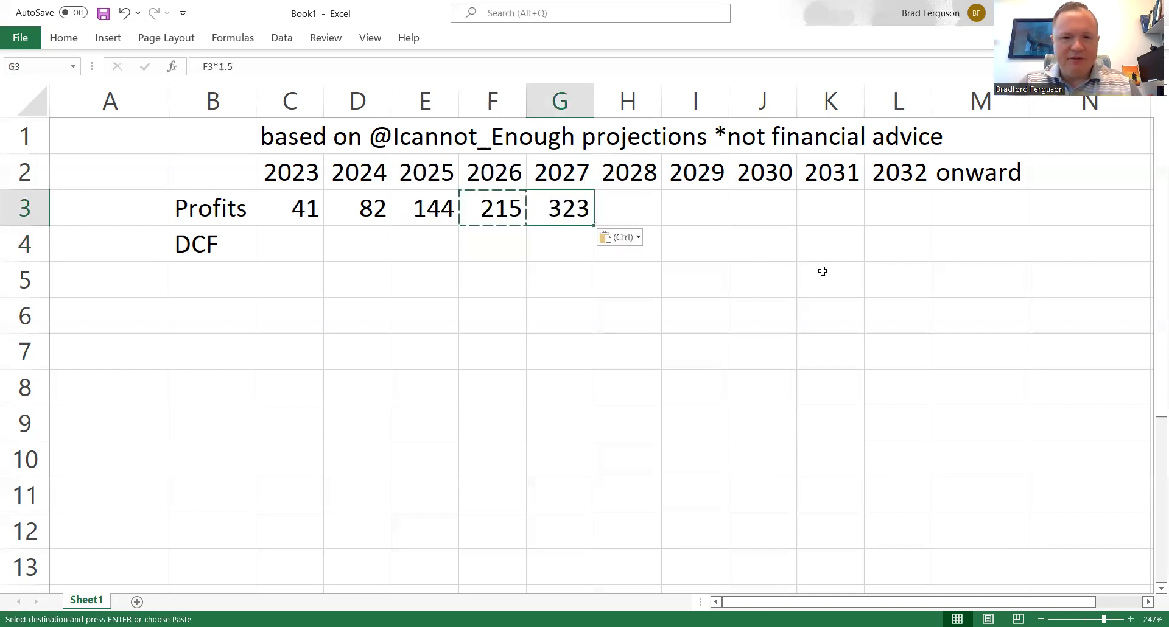
key("Right")
key("ctrl+v")
key("Right")
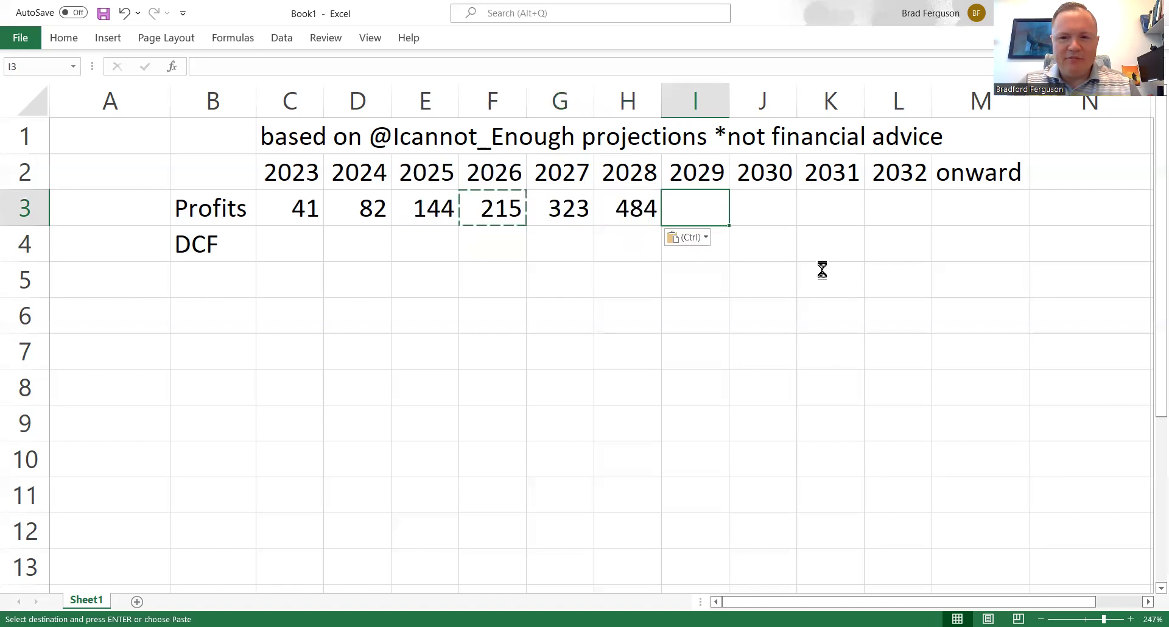
key("ctrl+v")
key("Right")
key("Escape")
Calculate the 2030 profit in J3 with the formula =I3*1.4.
key("Left")
key("Right")
type("=")
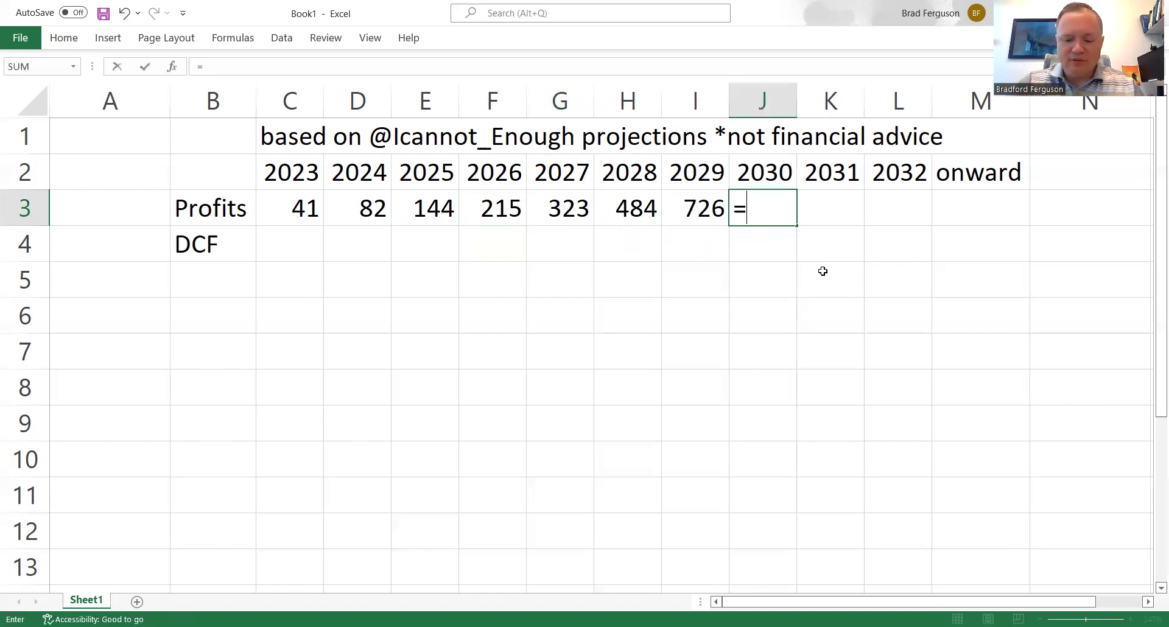
key("Left")
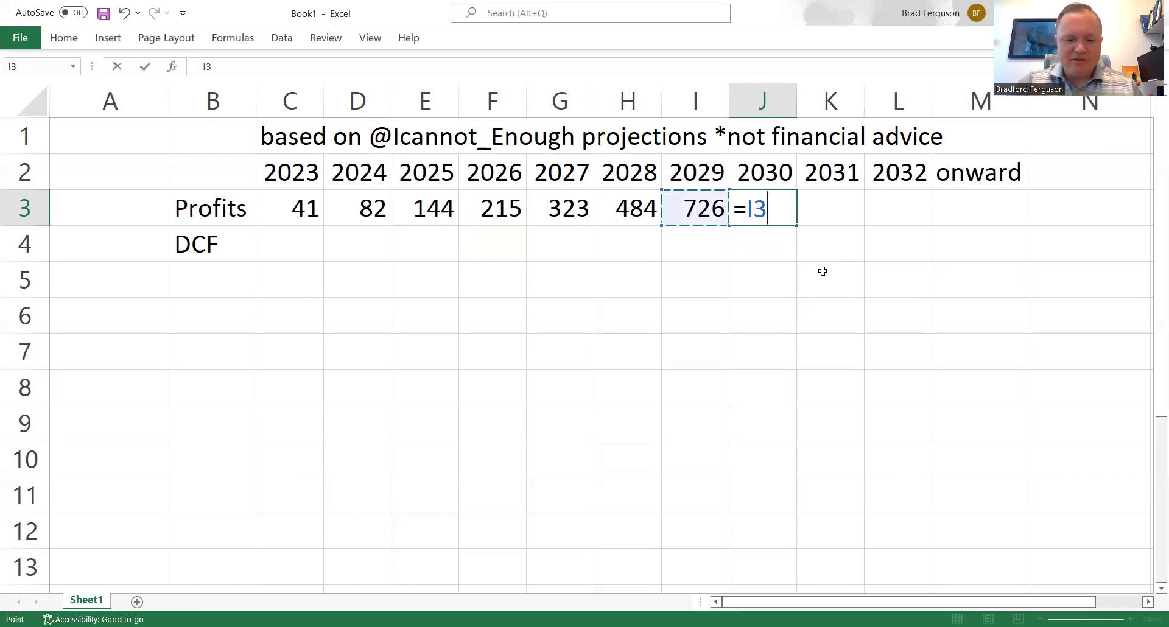
type("*1.4")
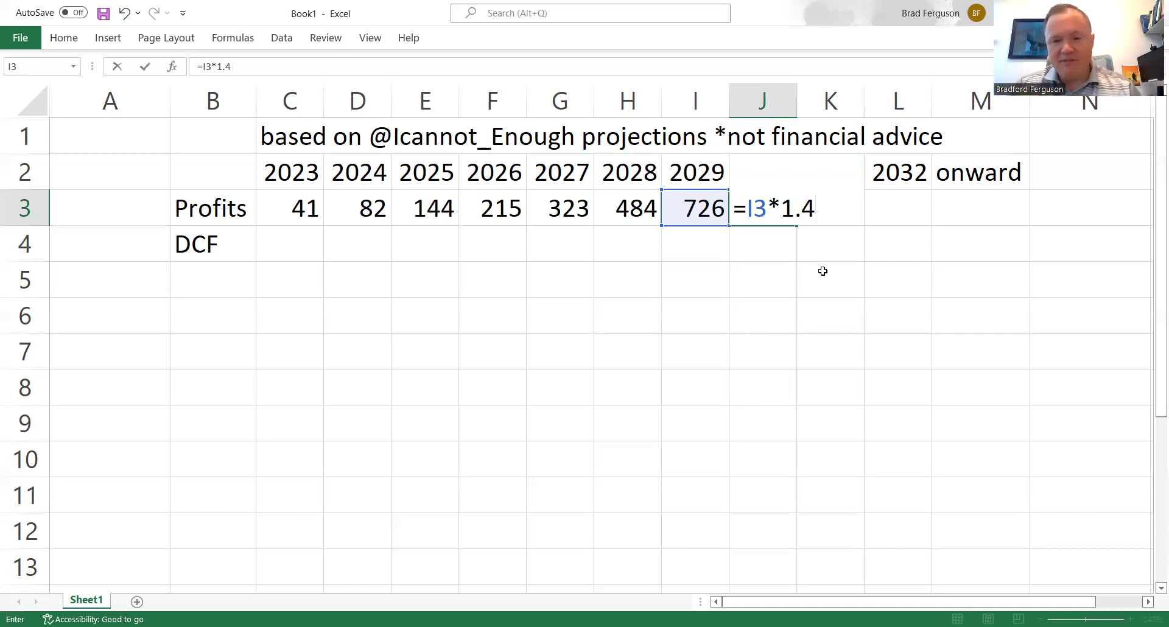
key("Return")
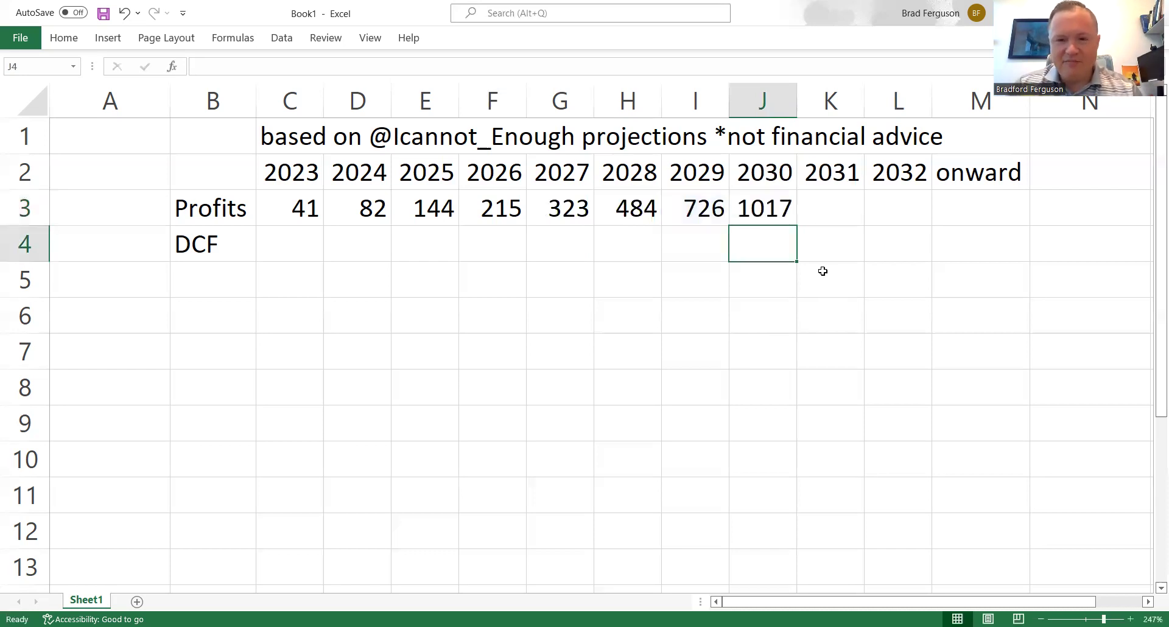
Calculate the 2031 profit in K3 with the formula =J3*1.3.
key("Right")
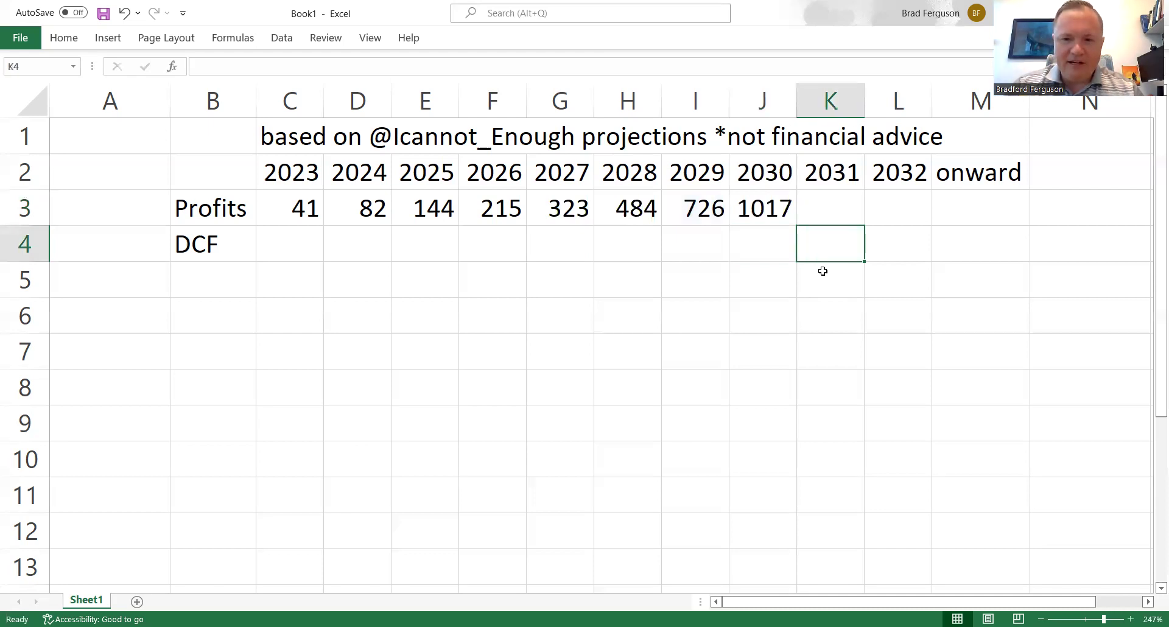
key("Up")
type("=")
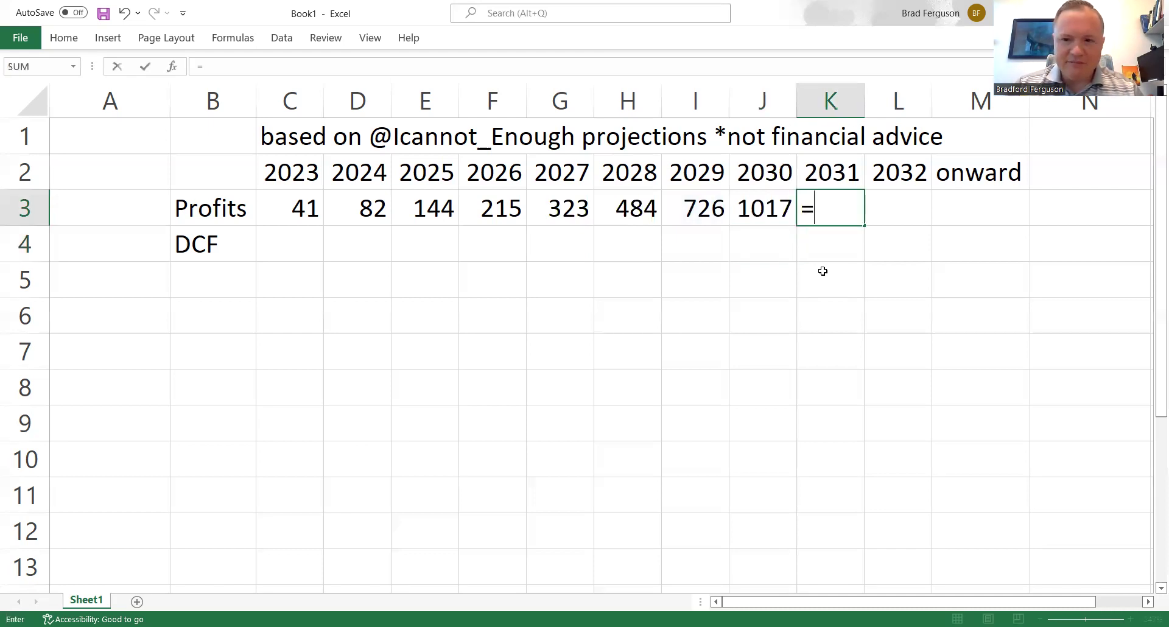
key("Left")
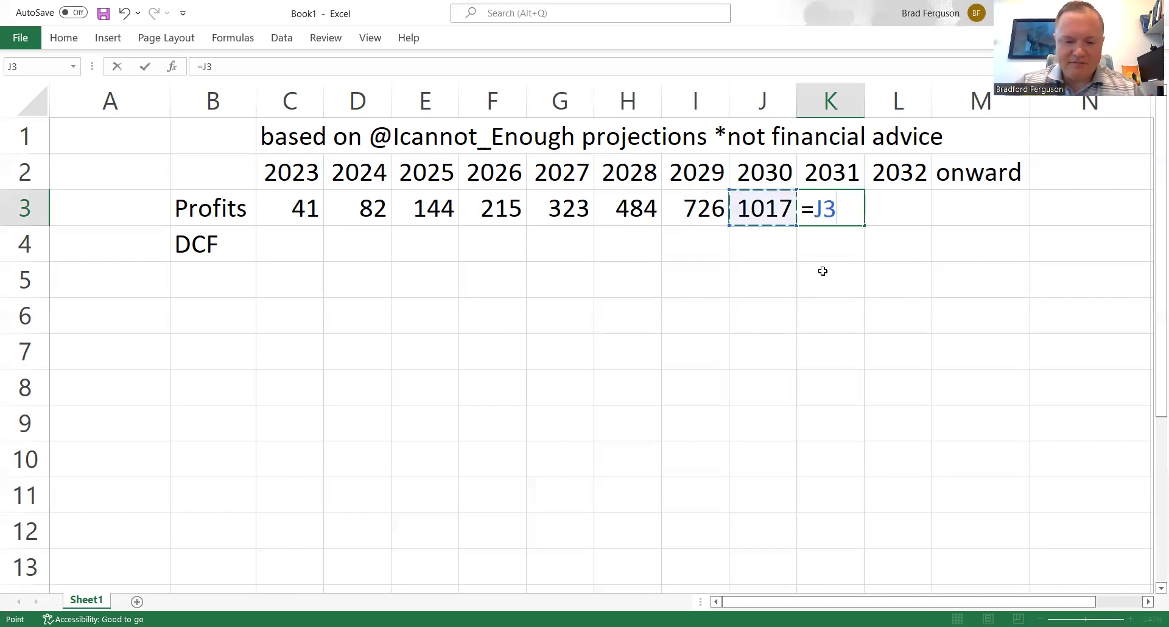
type("*1.3")
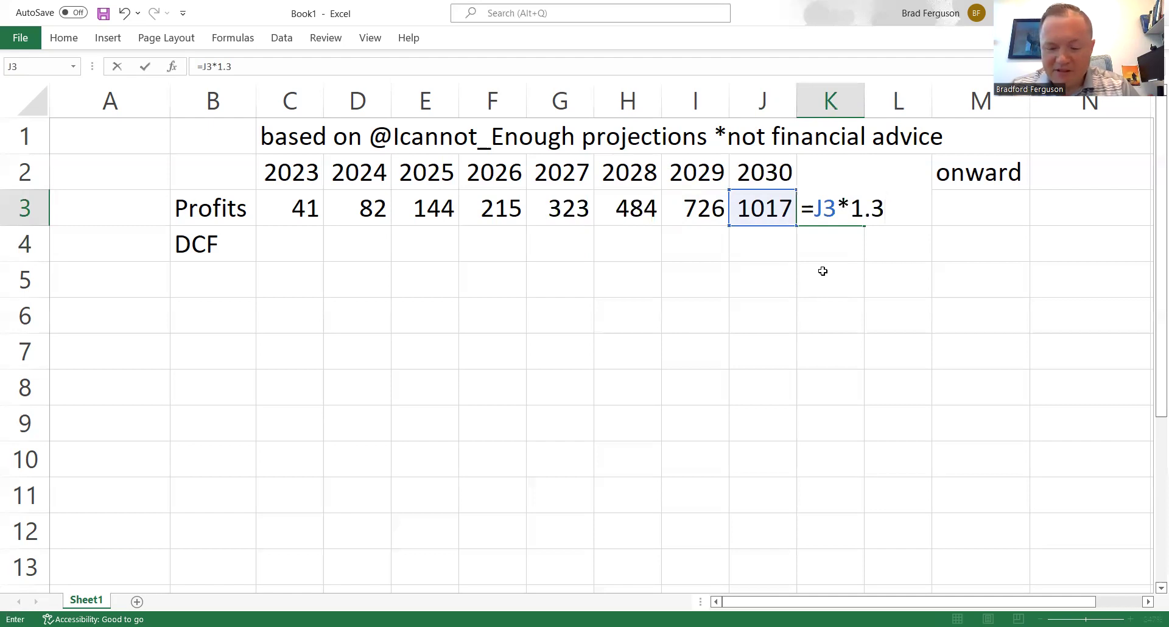
key("Return")
Calculate the 2032 profit in L3 with the formula =K3*1.2.
key("Right")
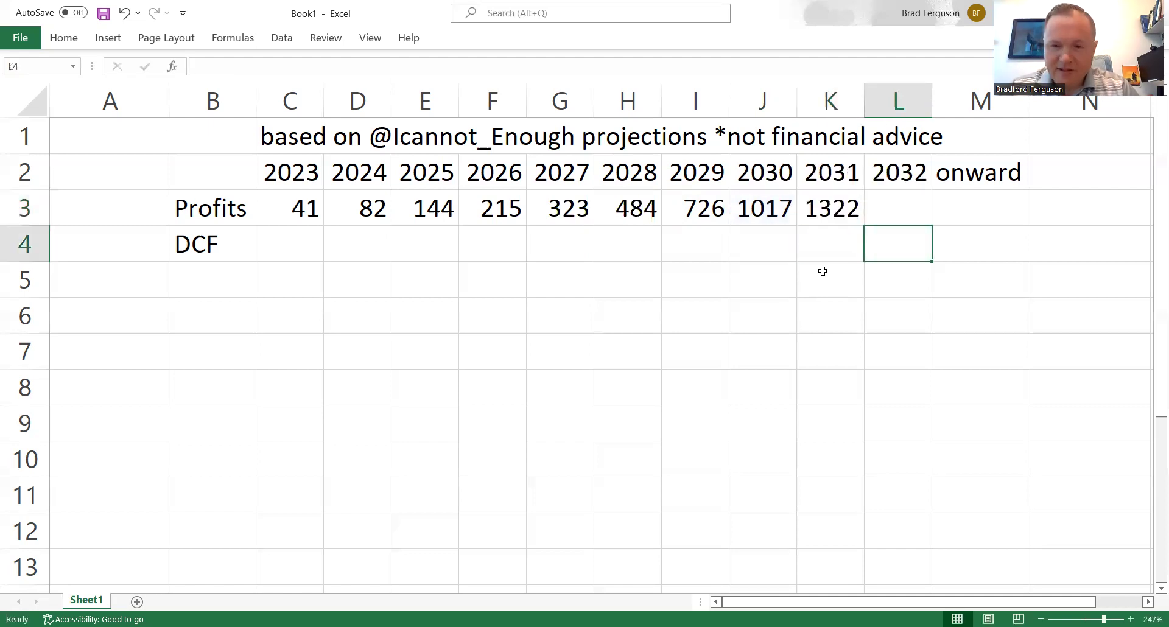
key("Left")
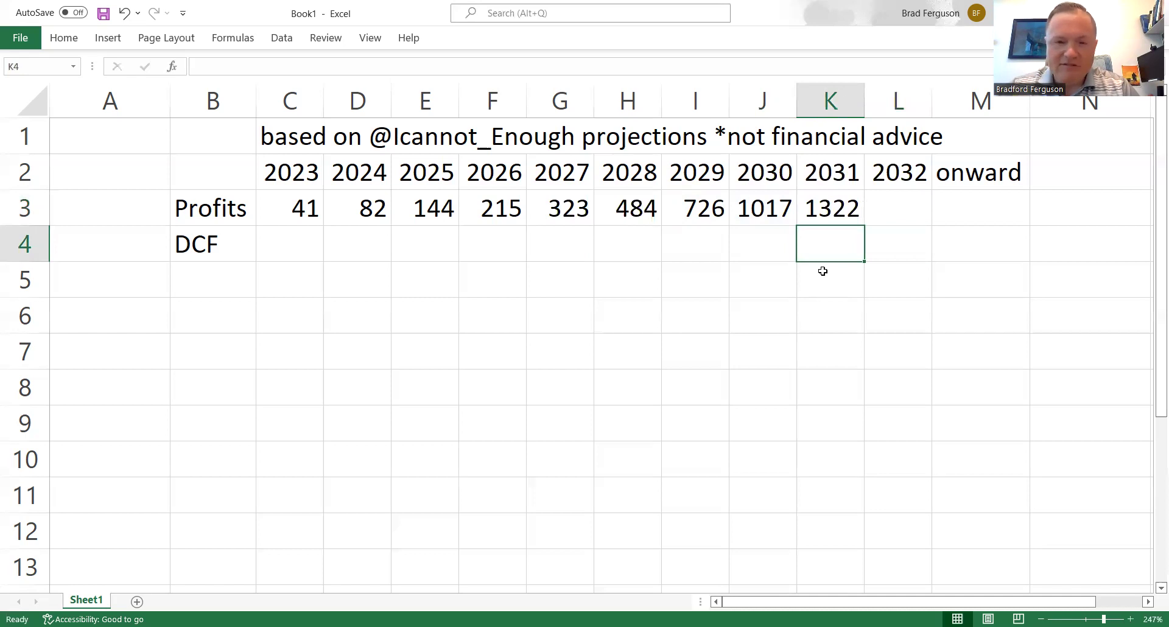
key("Up")
key("Right")
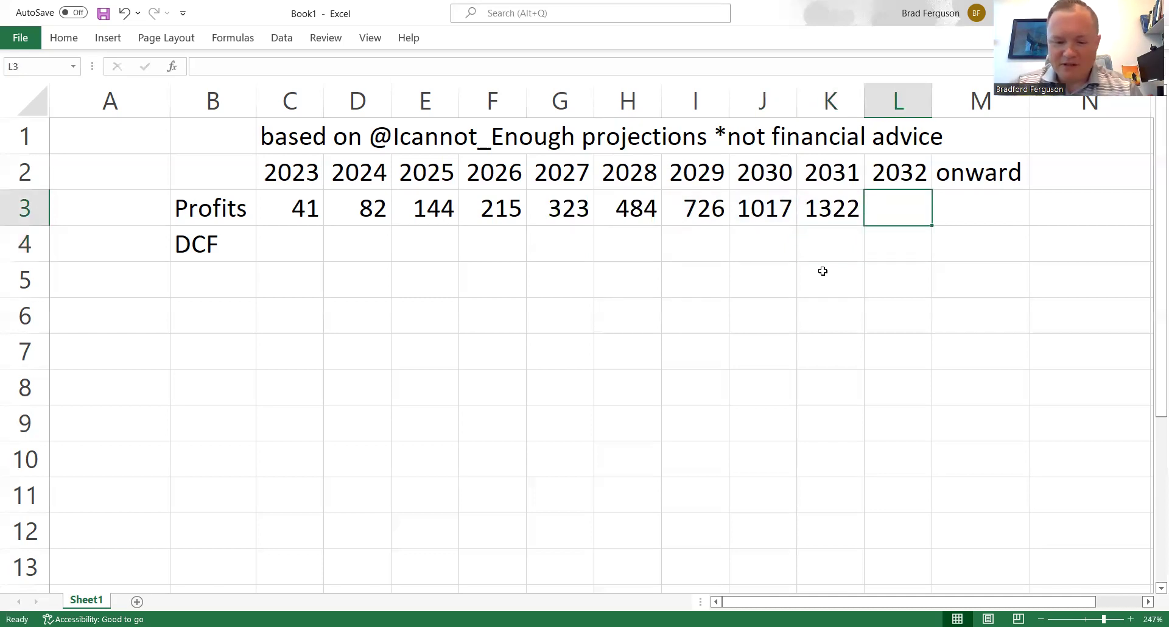
type("=")
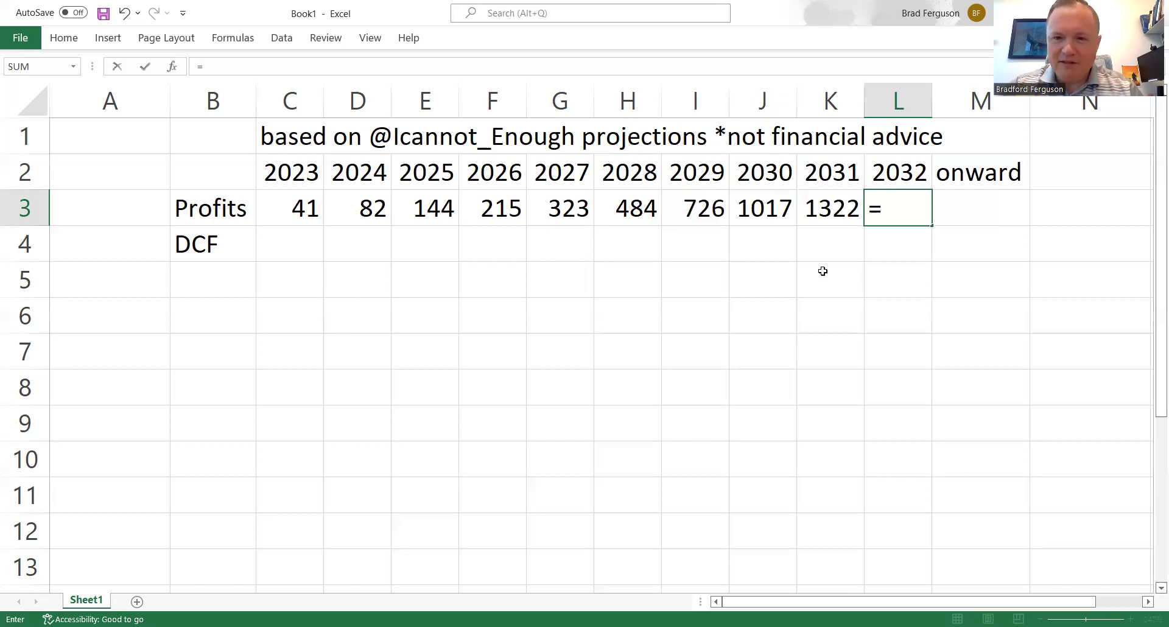
key("Left")
type("1")
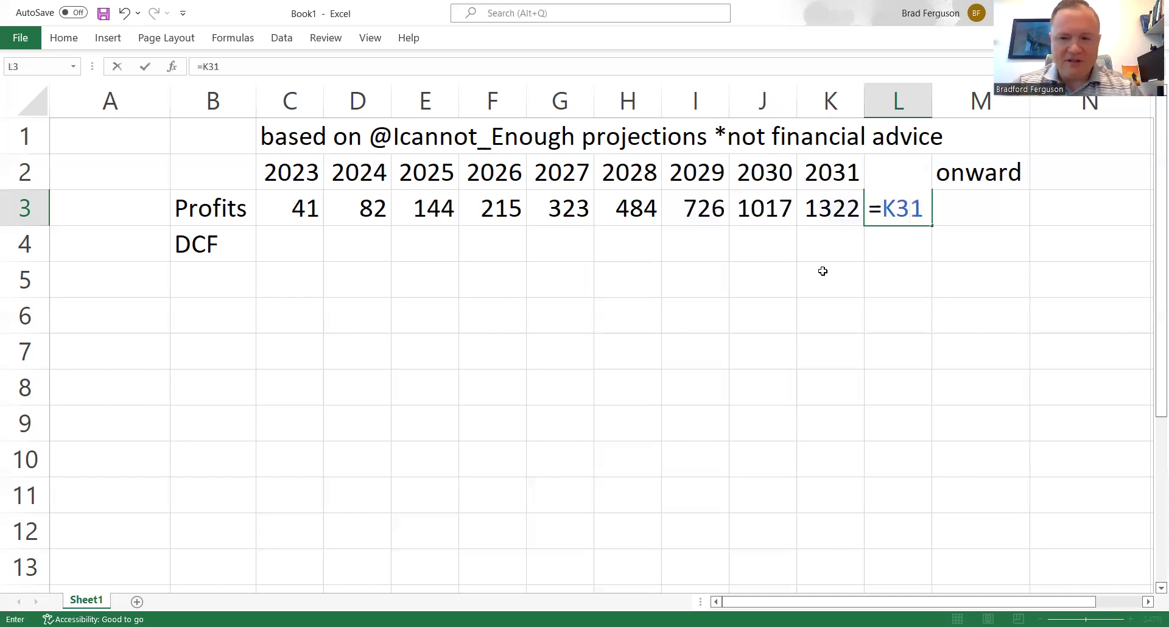
type(".2")
key("BackSpace")
key("BackSpace")
key("BackSpace")
type("*1.2")
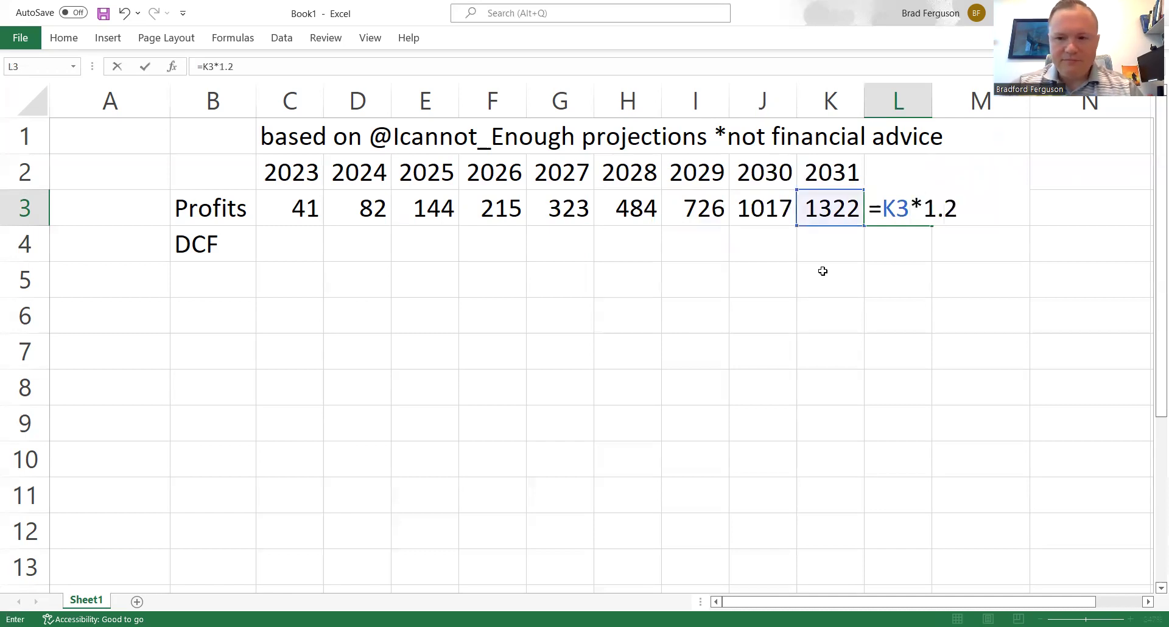
key("Return")
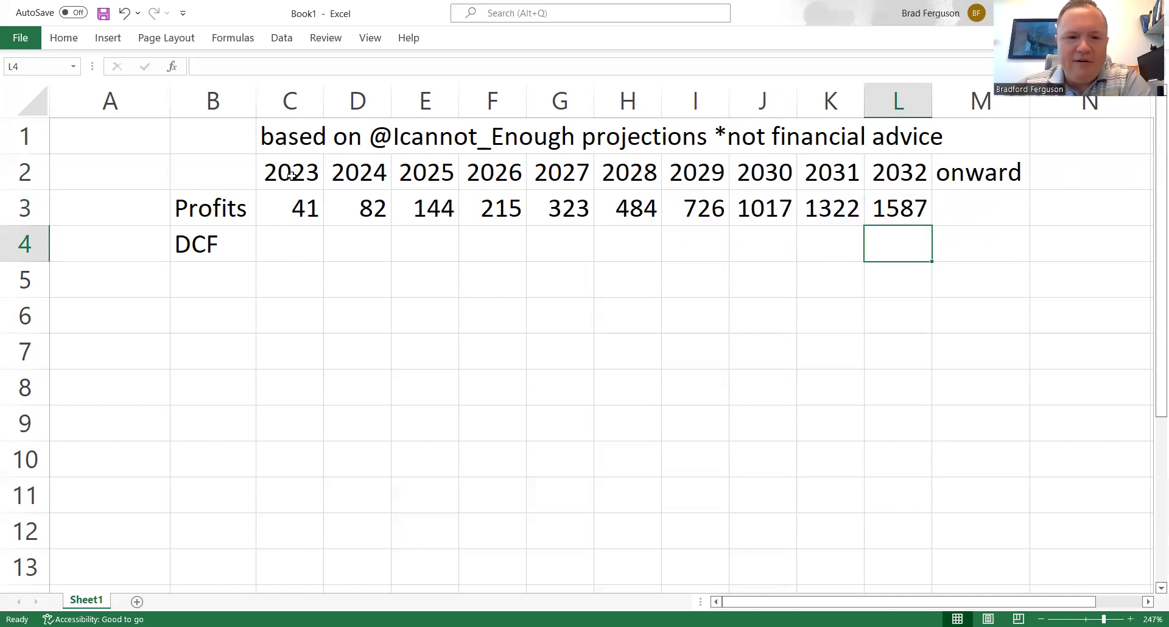
Format row 3 as dollar currency with 0 decimal places and negative numbers in red parentheses.
left_click(25, 207)
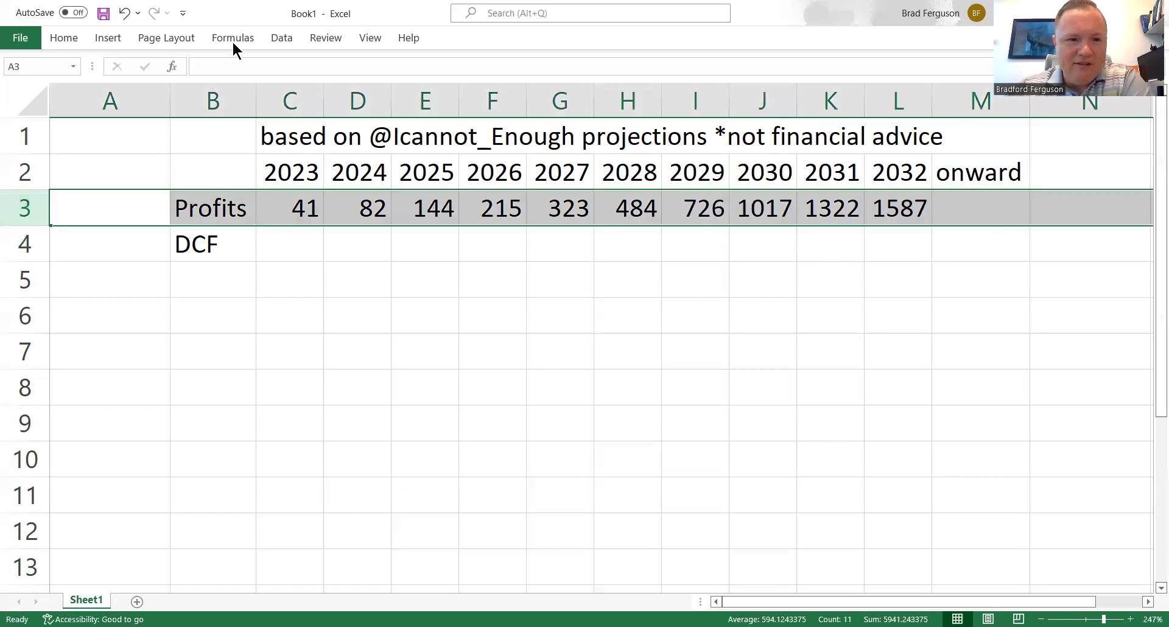
right_click(35, 204)
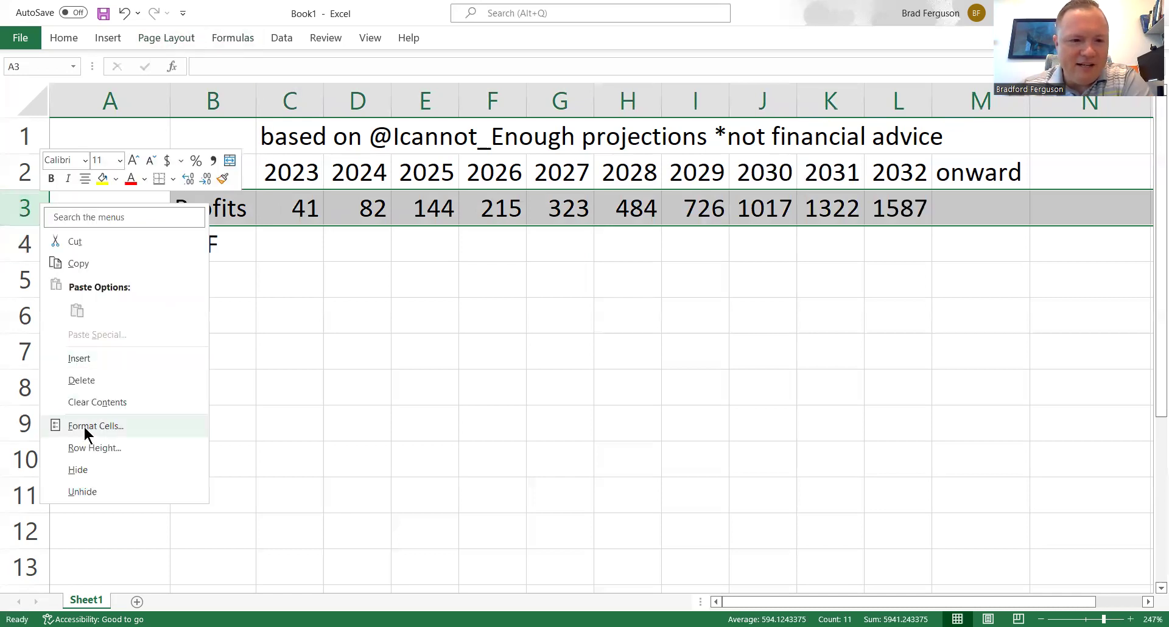
left_click(83, 425)
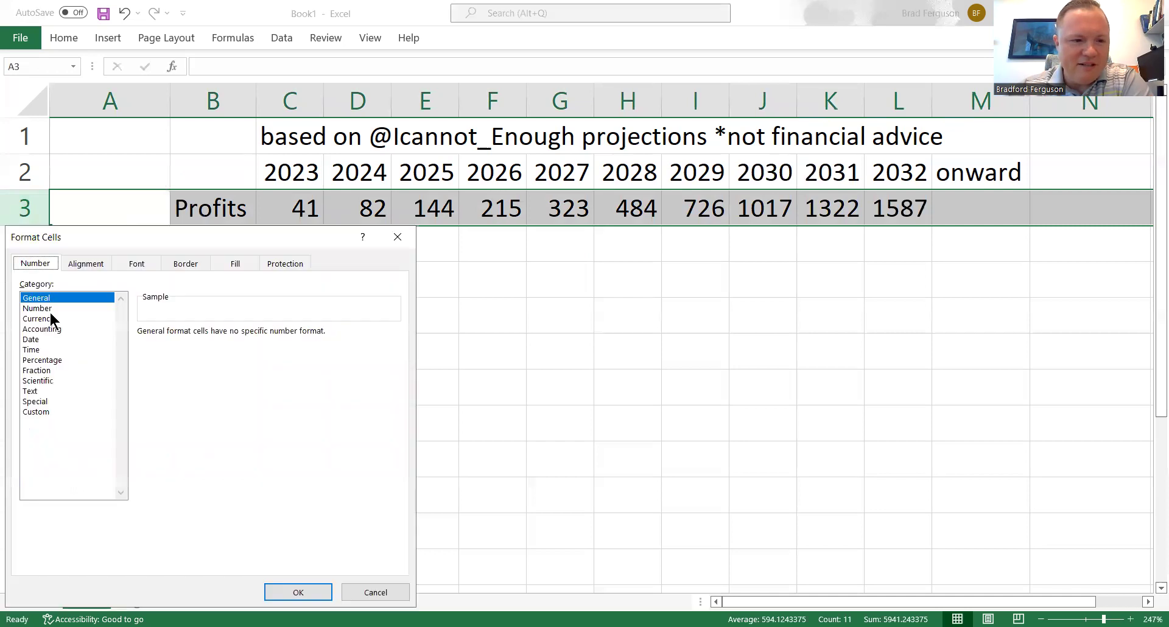
left_click(50, 318)
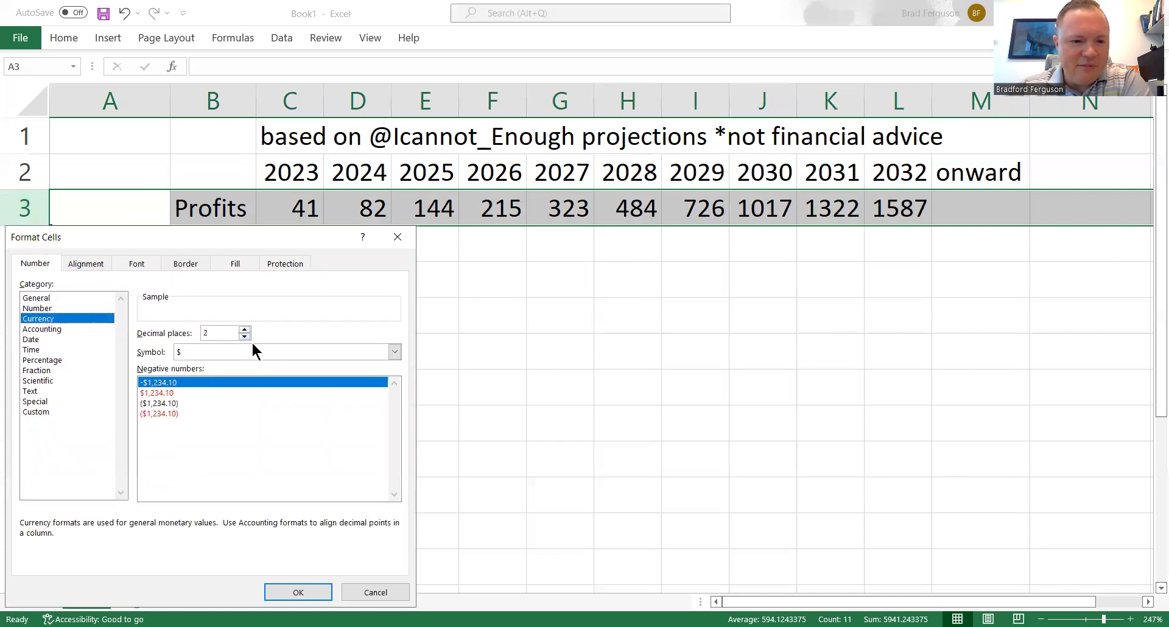
left_click(244, 336)
left_click(244, 336)
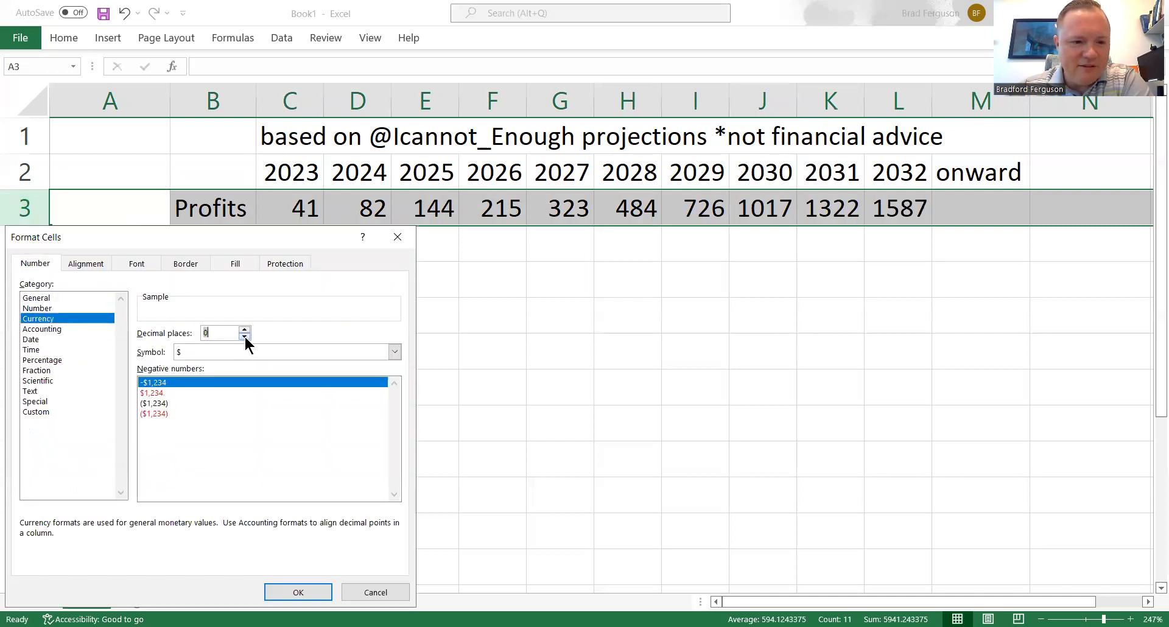
left_click(156, 413)
left_click(298, 592)
left_click(578, 243)
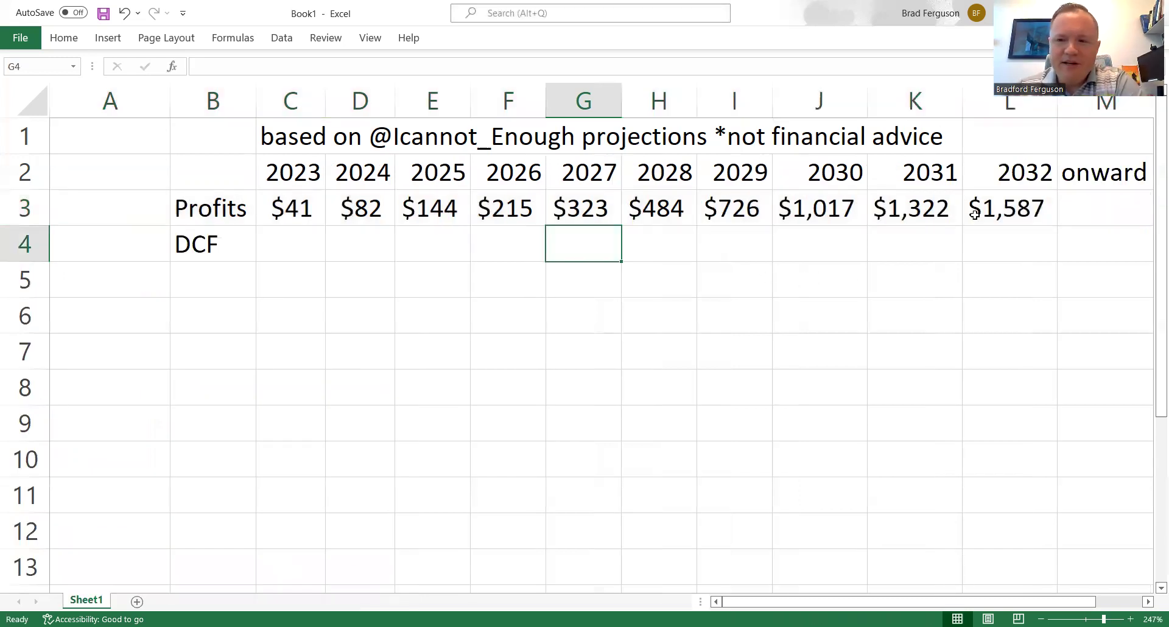
Calculate the onward profit value in M3 with the formula =L3/.1.
left_click(988, 245)
left_click(1027, 219)
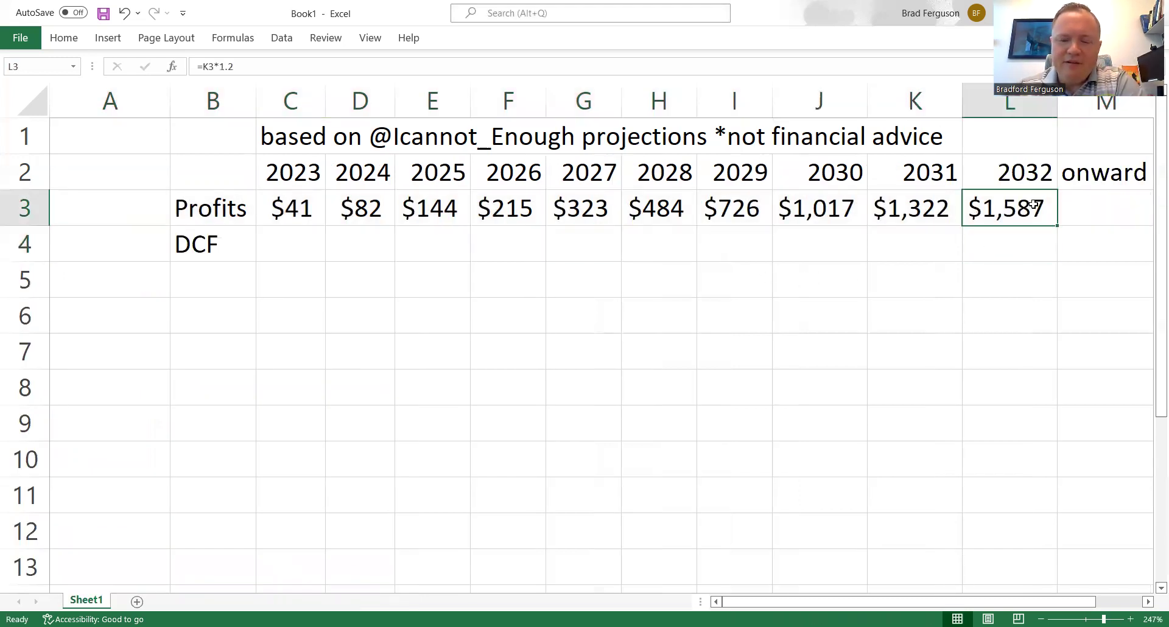
left_click(1074, 203)
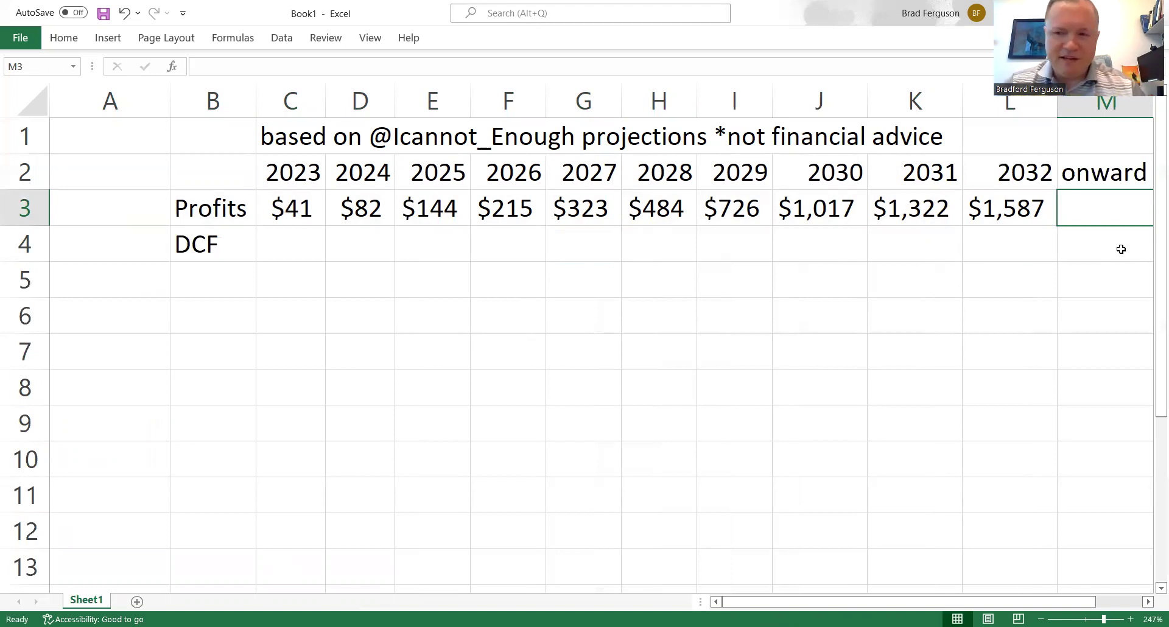
scroll(1120, 249, "right", 2)
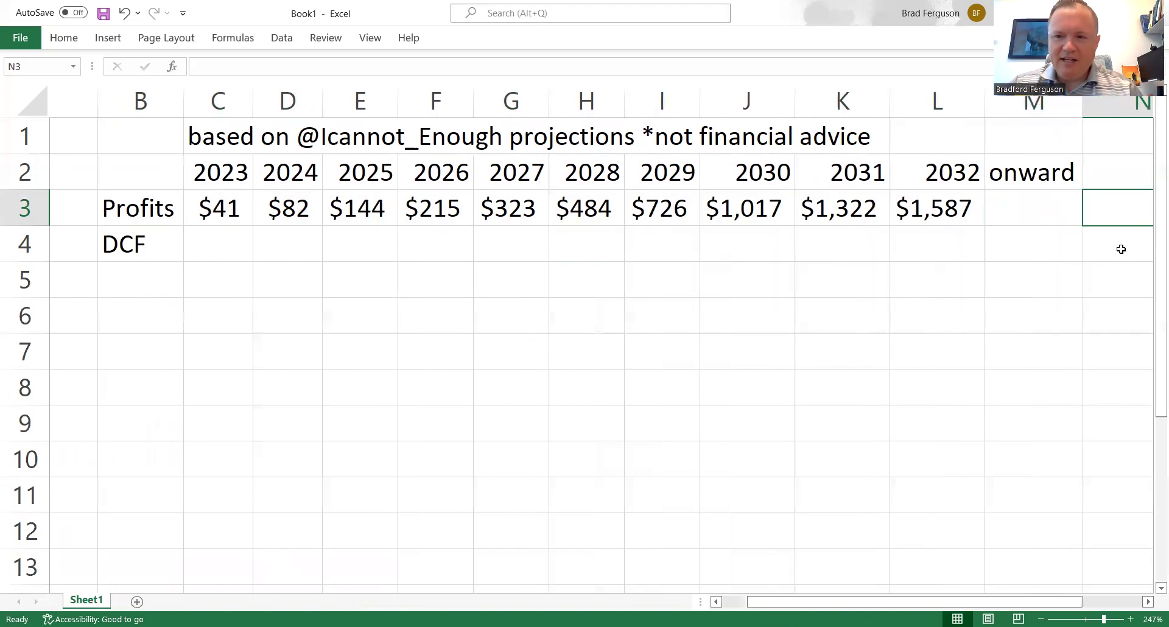
key("Left")
key("Left")
key("Left")
key("Left")
key("Left")
key("Left")
key("Left")
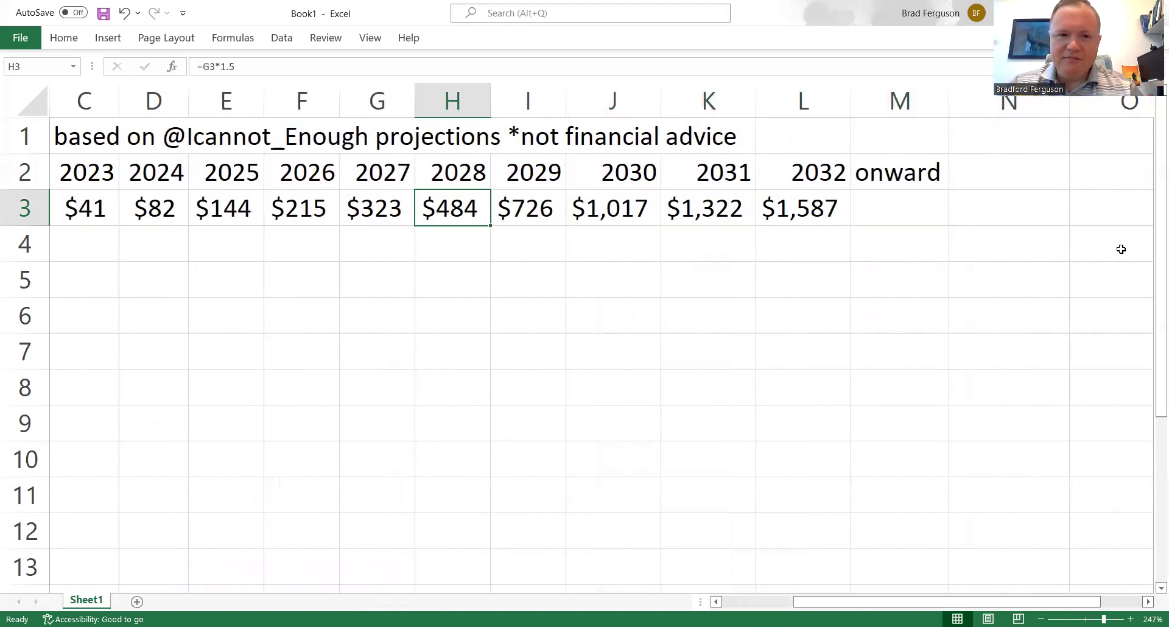
key("Right")
key("Right")
key("Right")
key("Right")
key("Right")
key("Right")
key("Right")
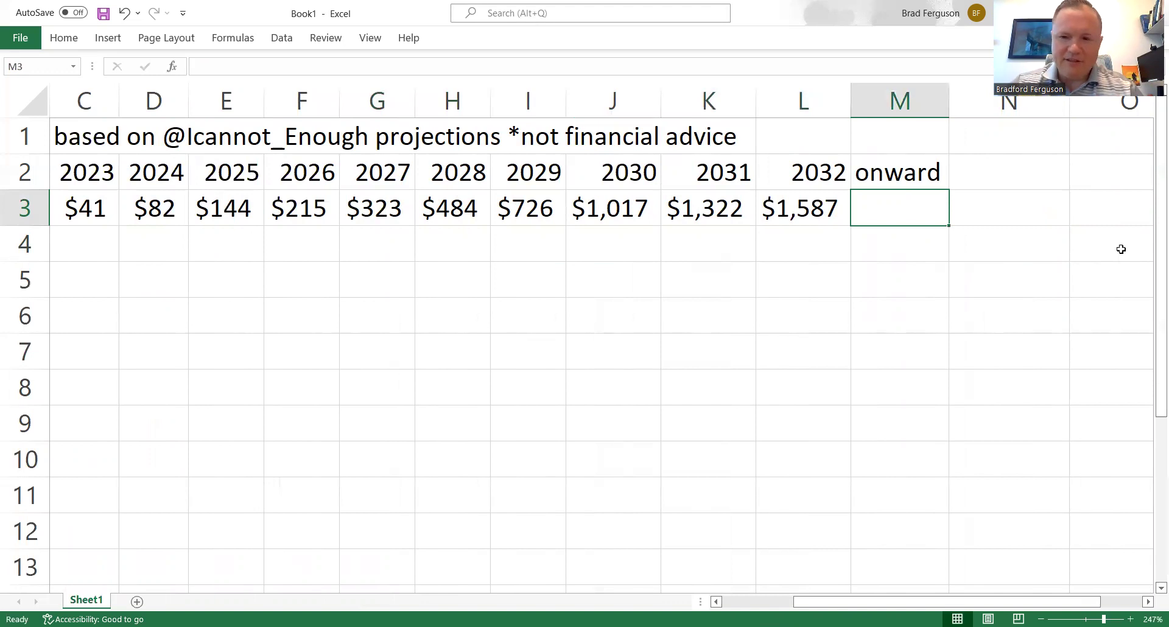
type("=")
key("Left")
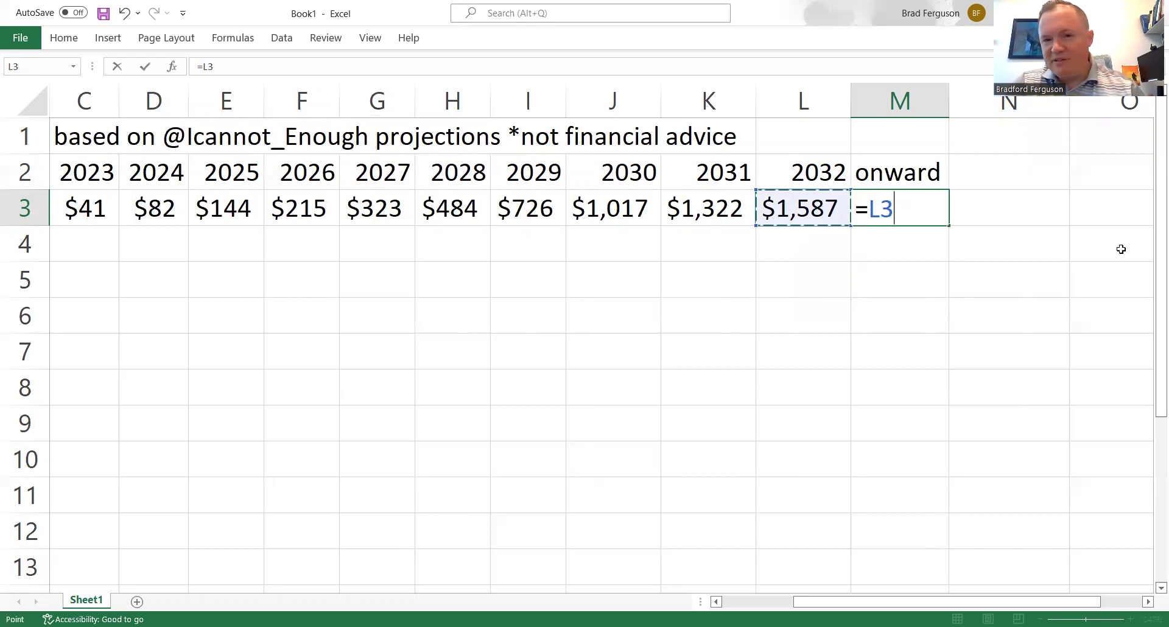
type("/")
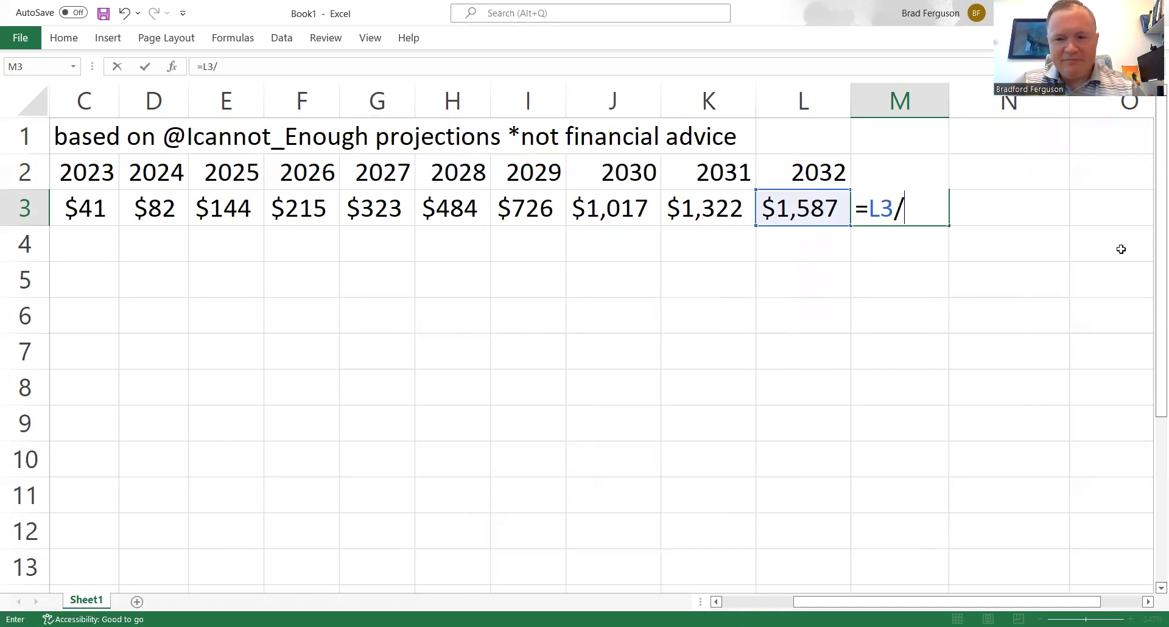
type(".")
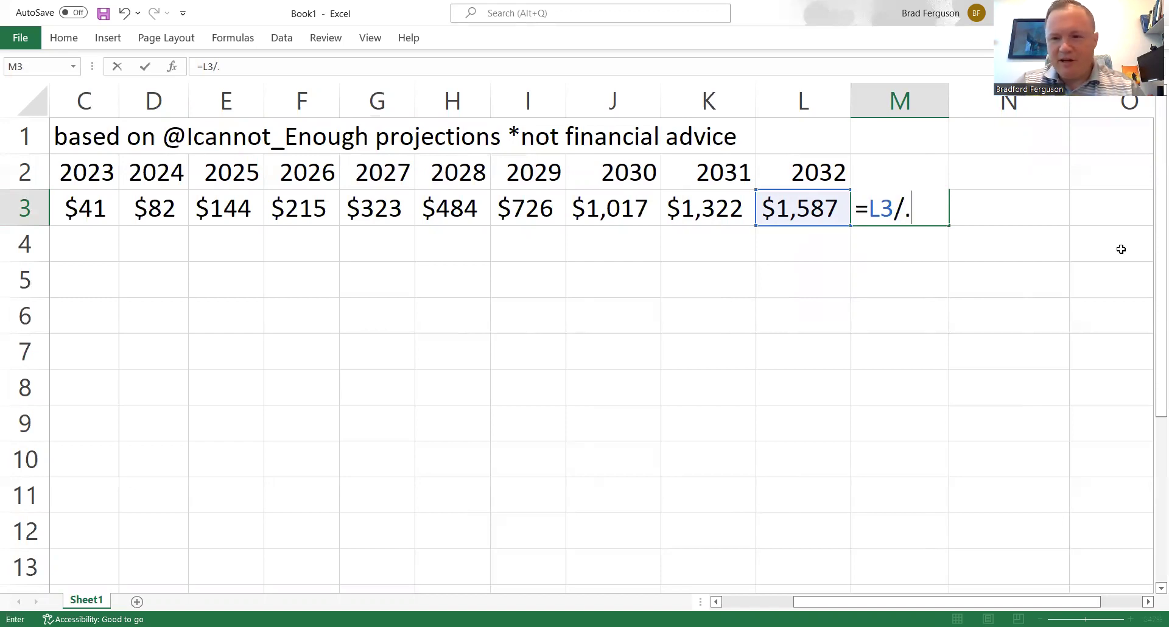
type("1")
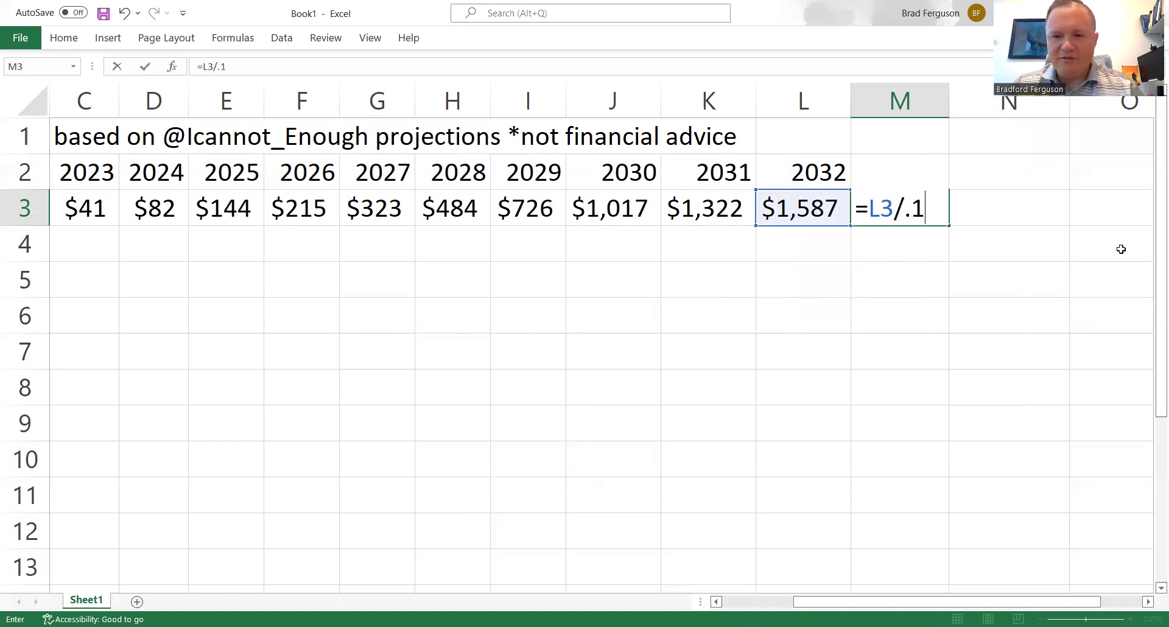
key("Return")
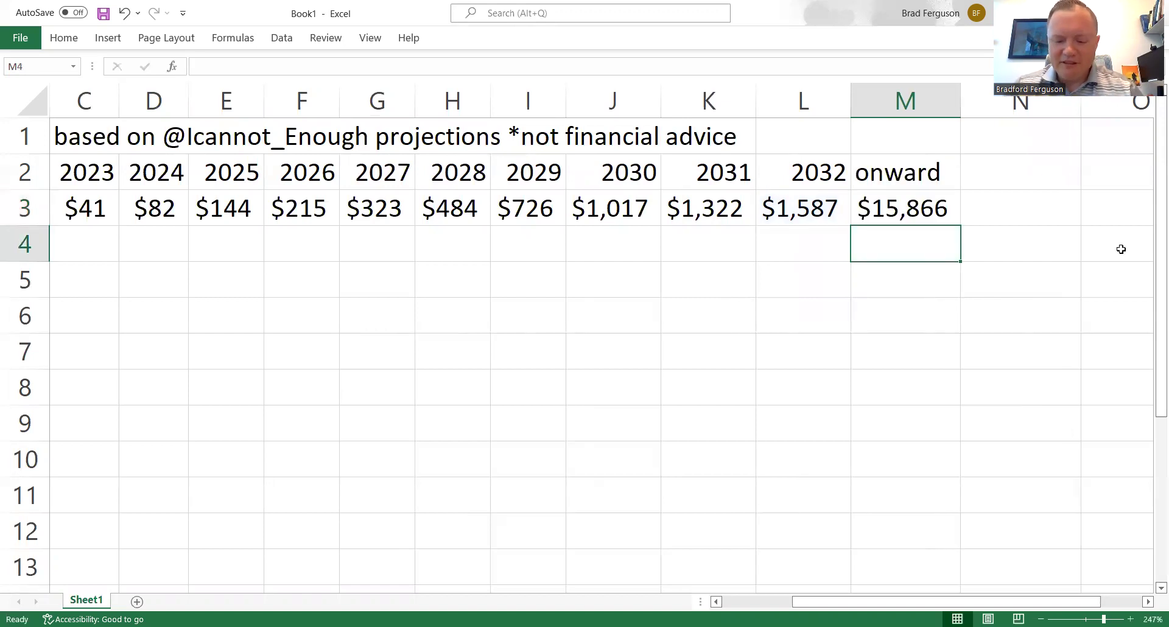
Set the 2023 DCF value in C4 equal to the 2023 profit with the formula =C3.
key("Left")
key("Left")
key("Left")
key("Left")
key("Left")
key("Left")
key("Left")
key("Left")
key("Left")
key("Left")
key("Left")
key("Right")
key("Right")
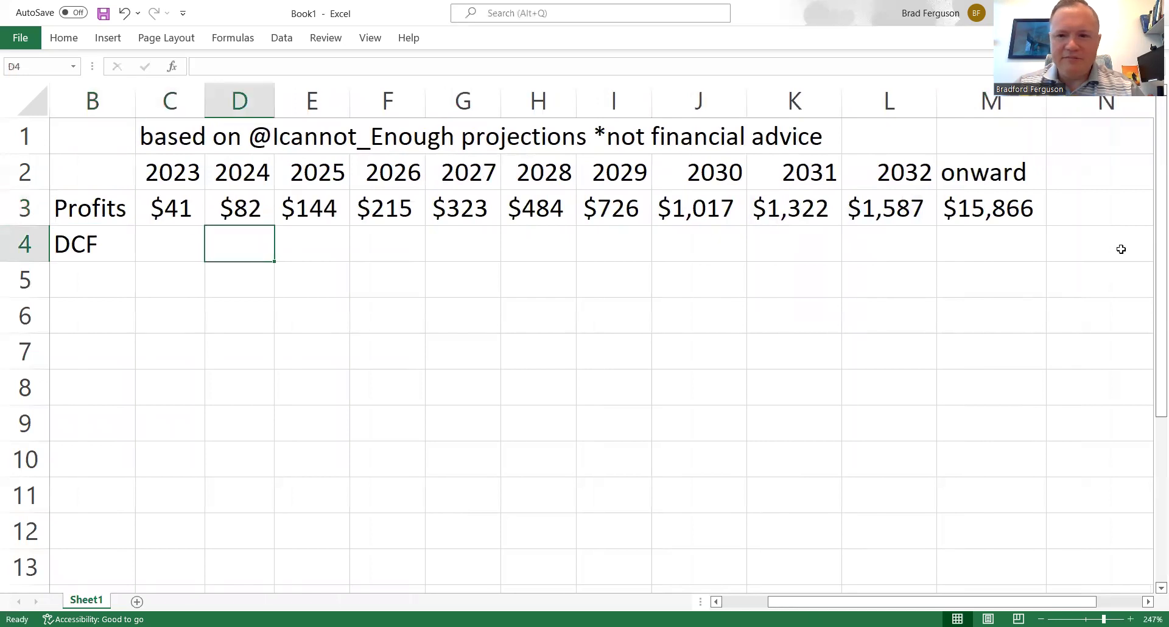
key("Right")
key("Right")
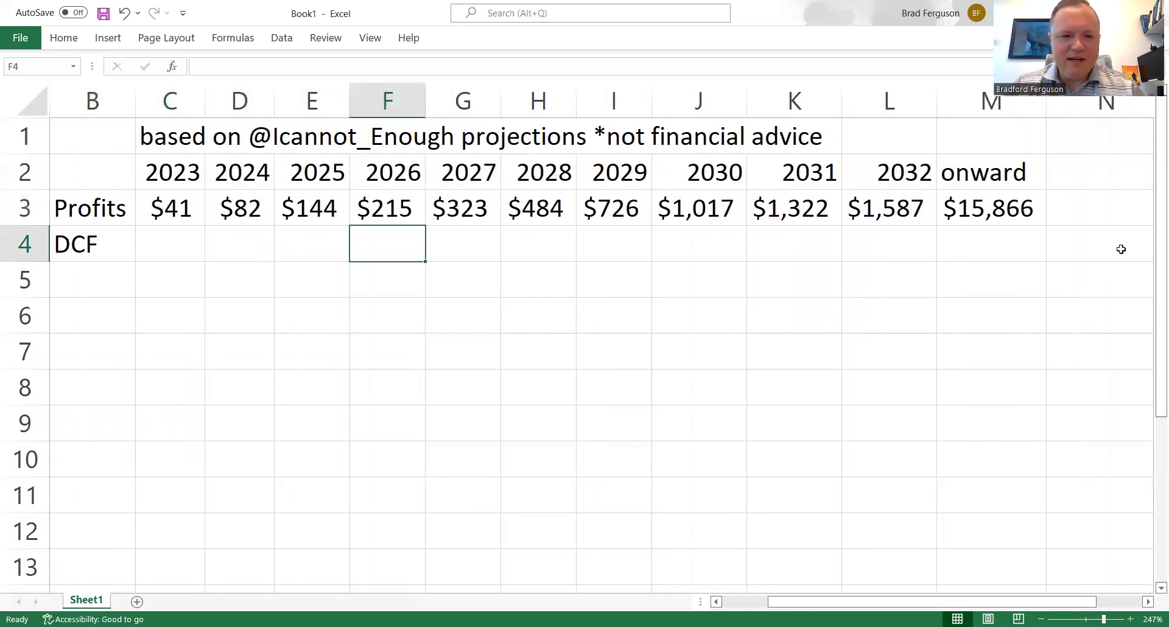
key("Left")
key("Left")
key("Left")
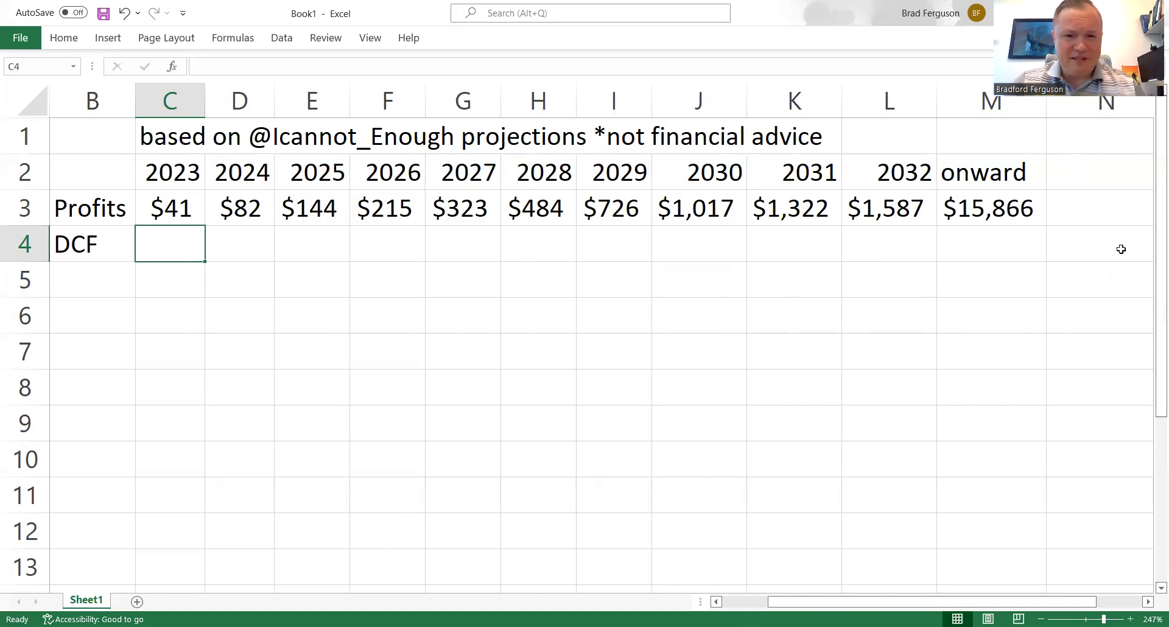
type("=")
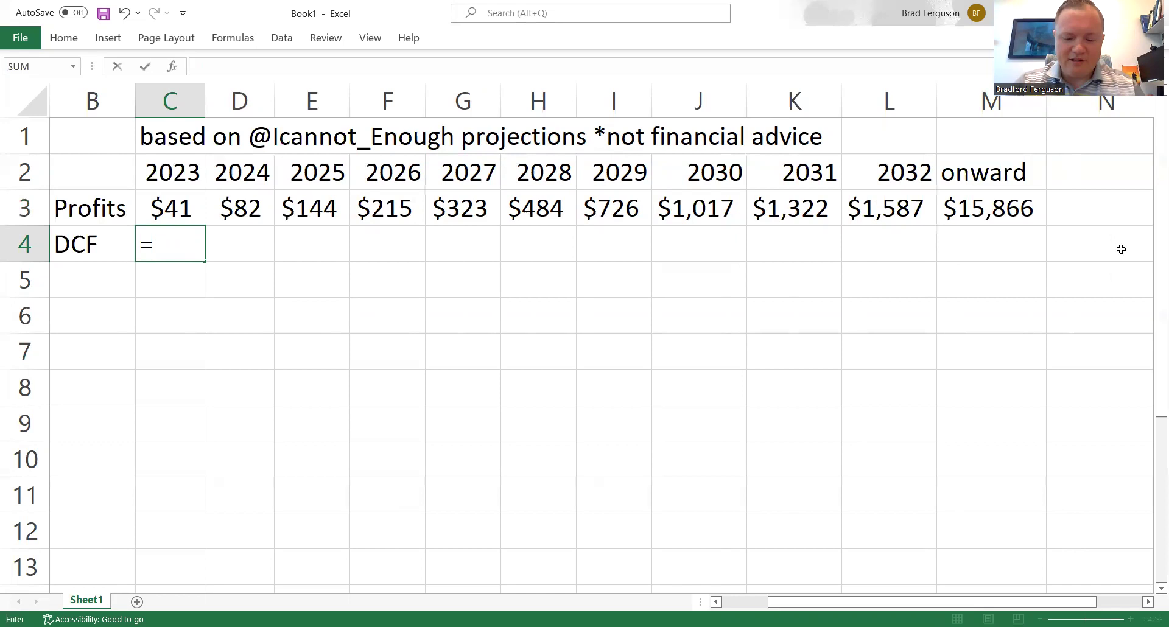
key("Up")
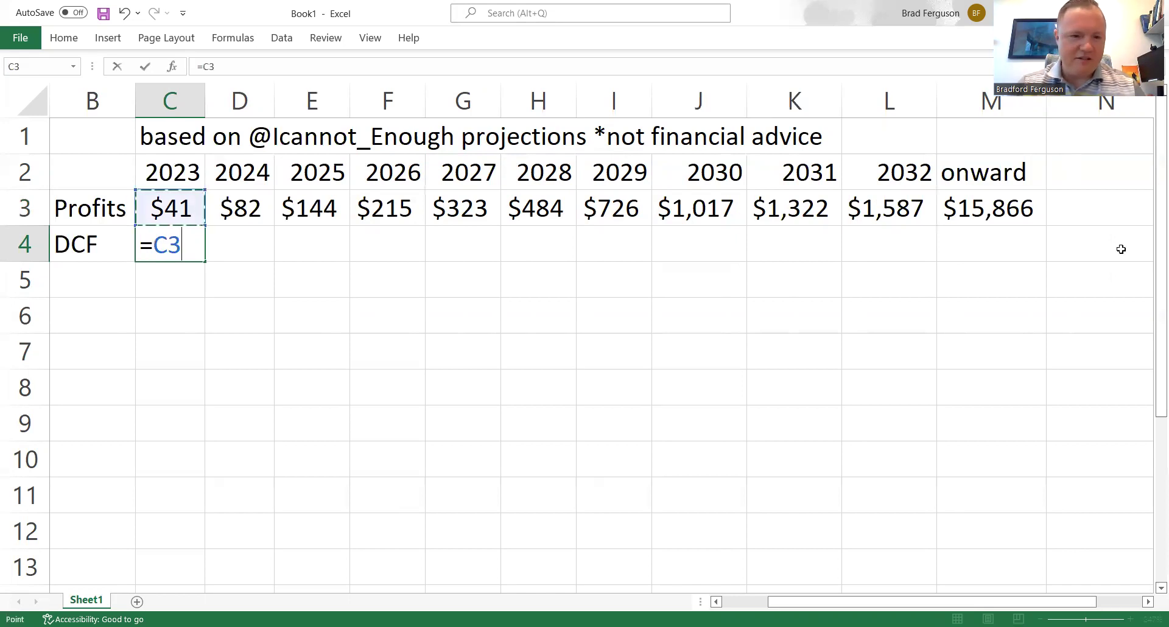
key("Return")
key("Right")
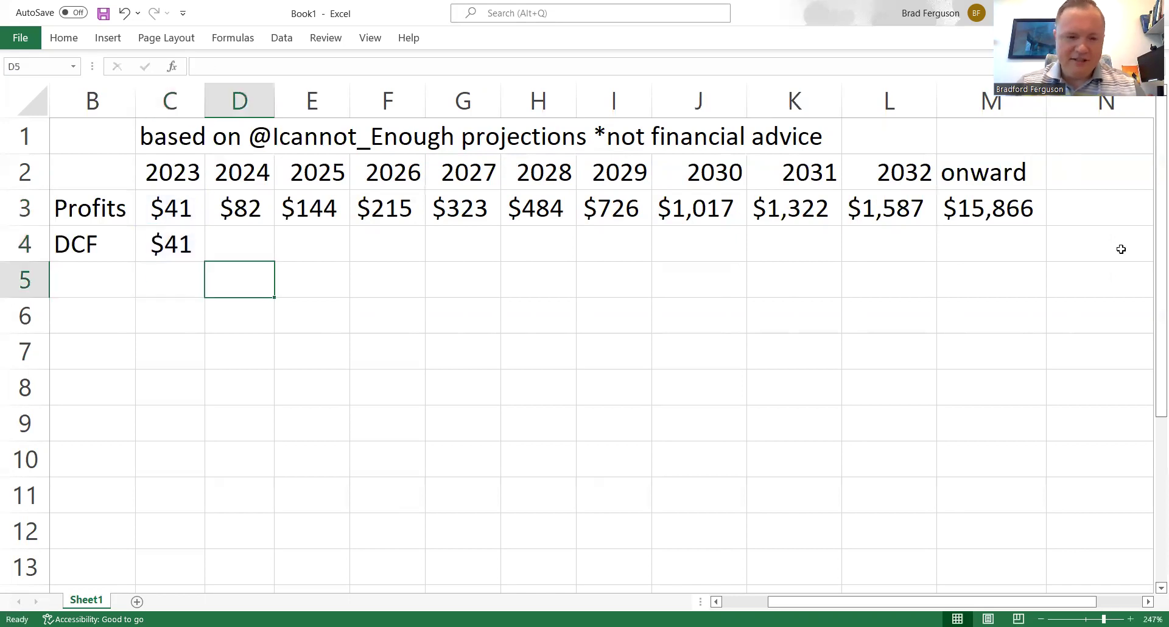
key("Up")
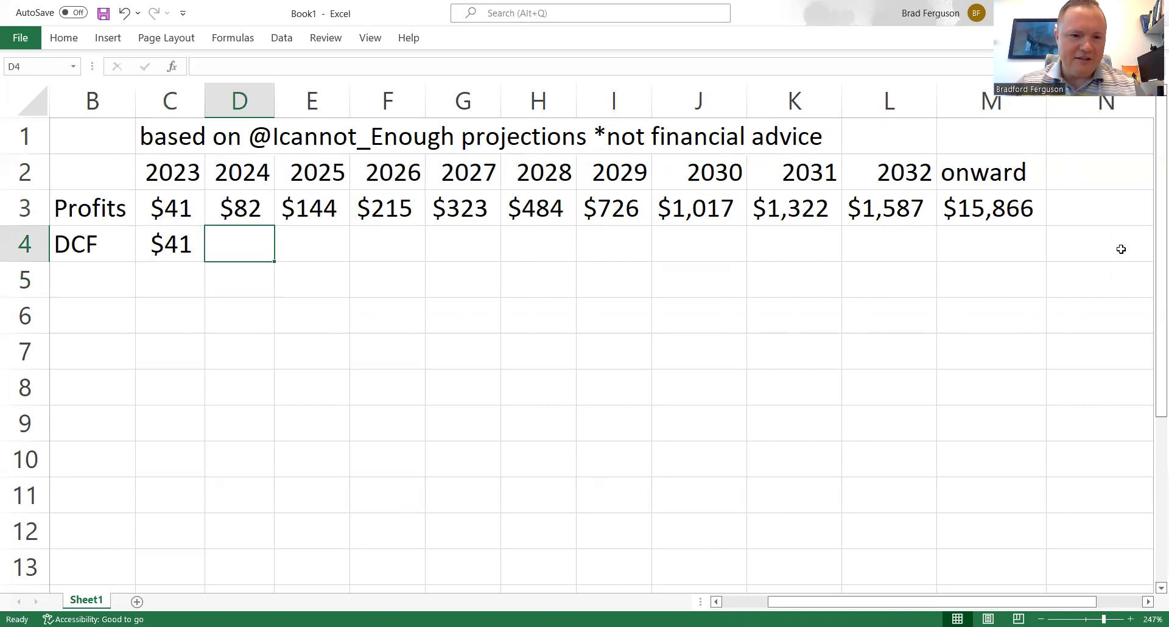
type("=")
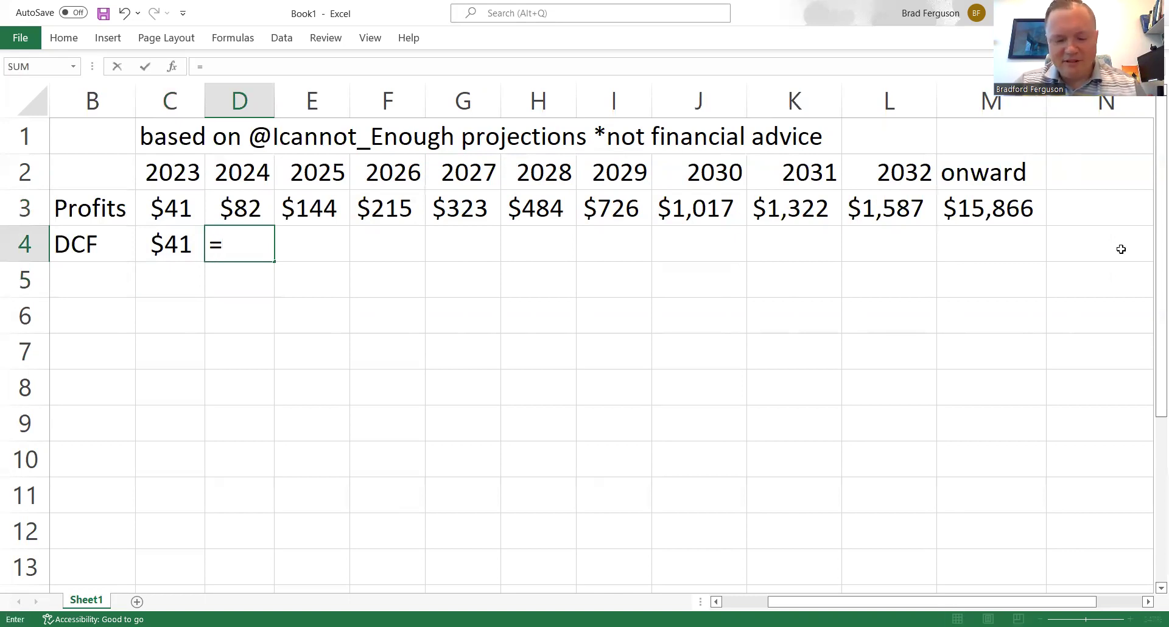
type("1.1")
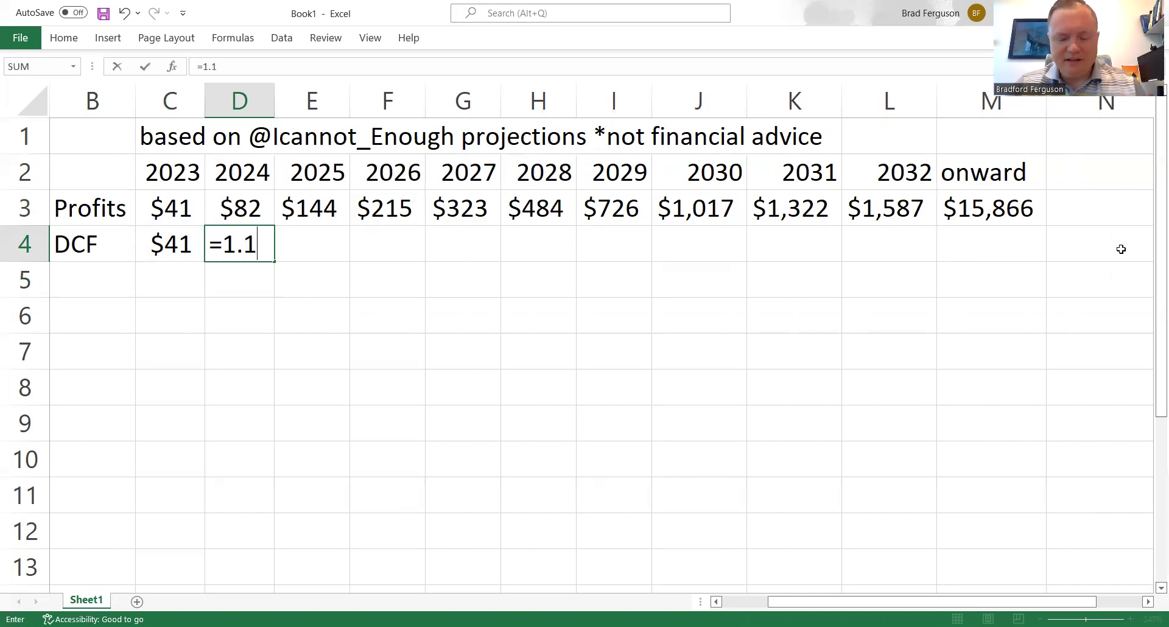
key("BackSpace")
key("BackSpace")
key("BackSpace")
key("BackSpace")
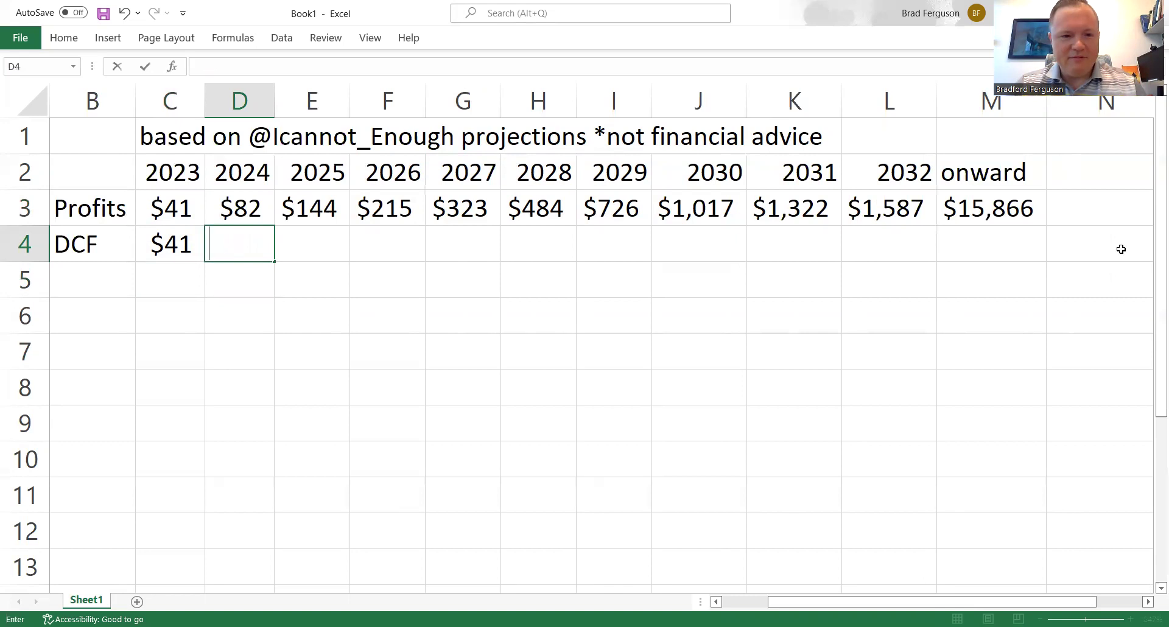
key("Up")
key("Down")
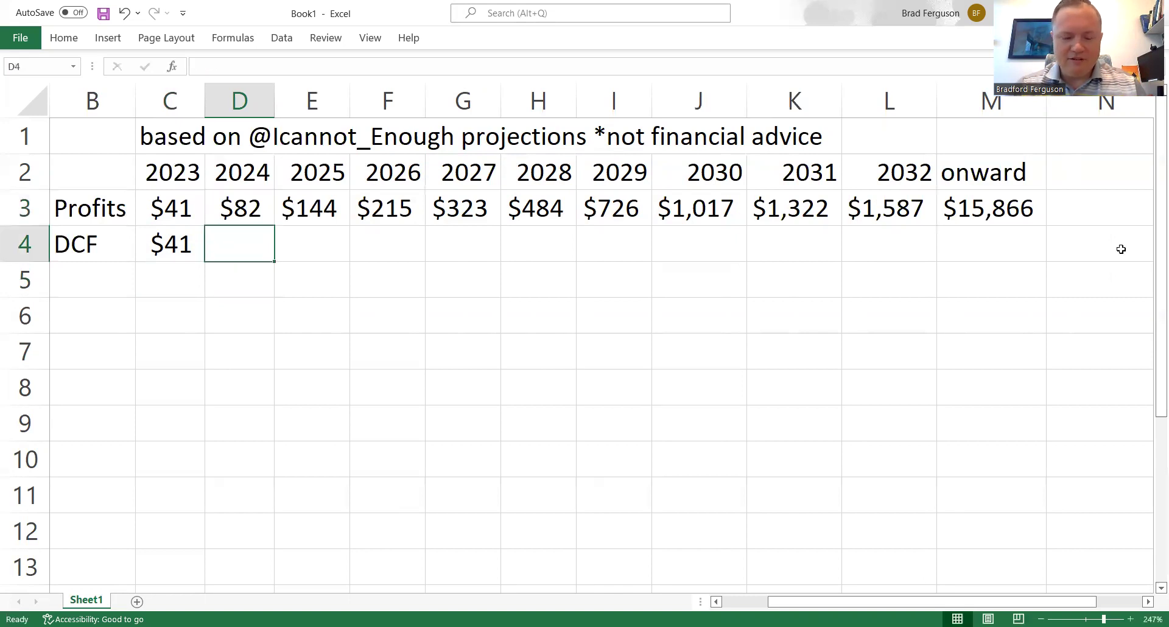
Calculate the 2024 DCF value in D4 with the formula =D3/1.1.
type("=")
key("Up")
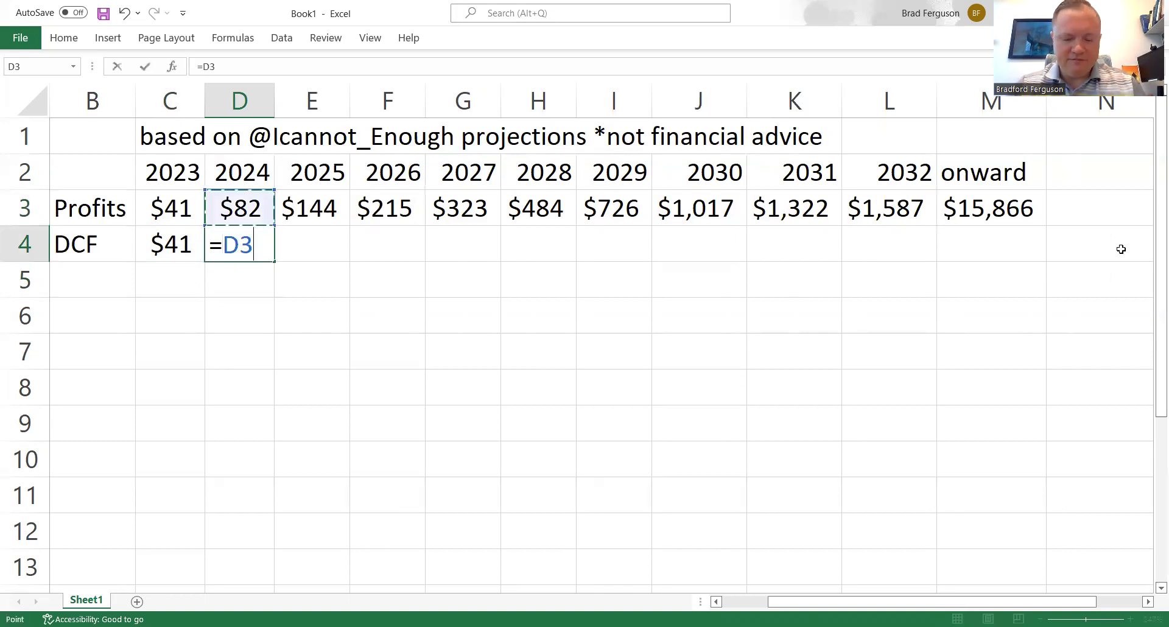
type("1")
key("BackSpace")
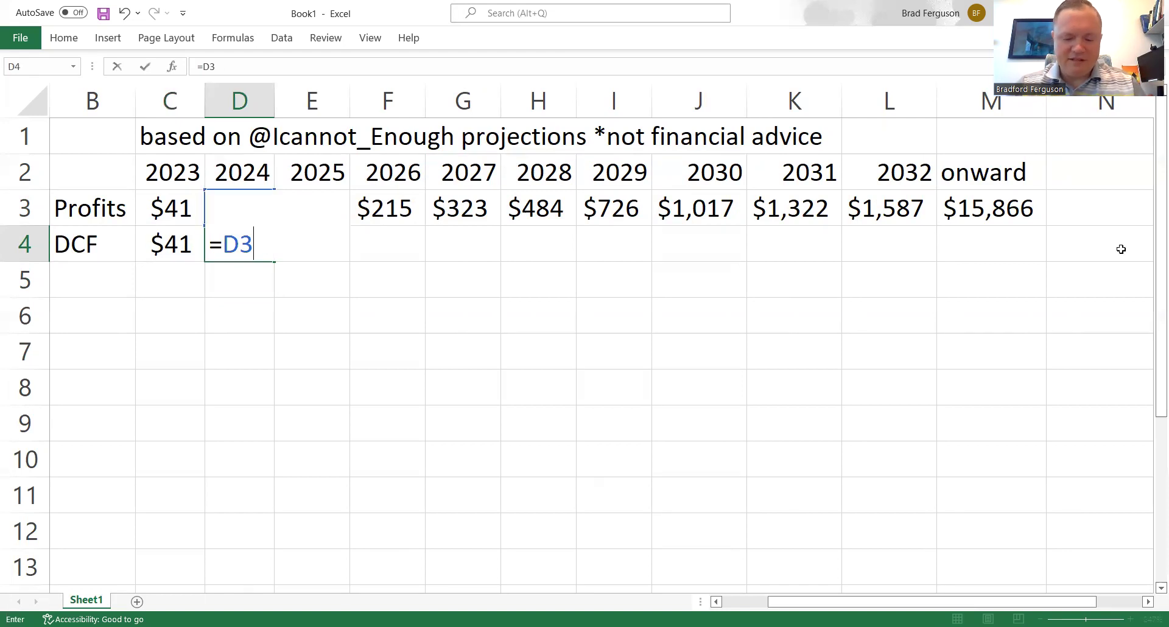
type("/1.1")
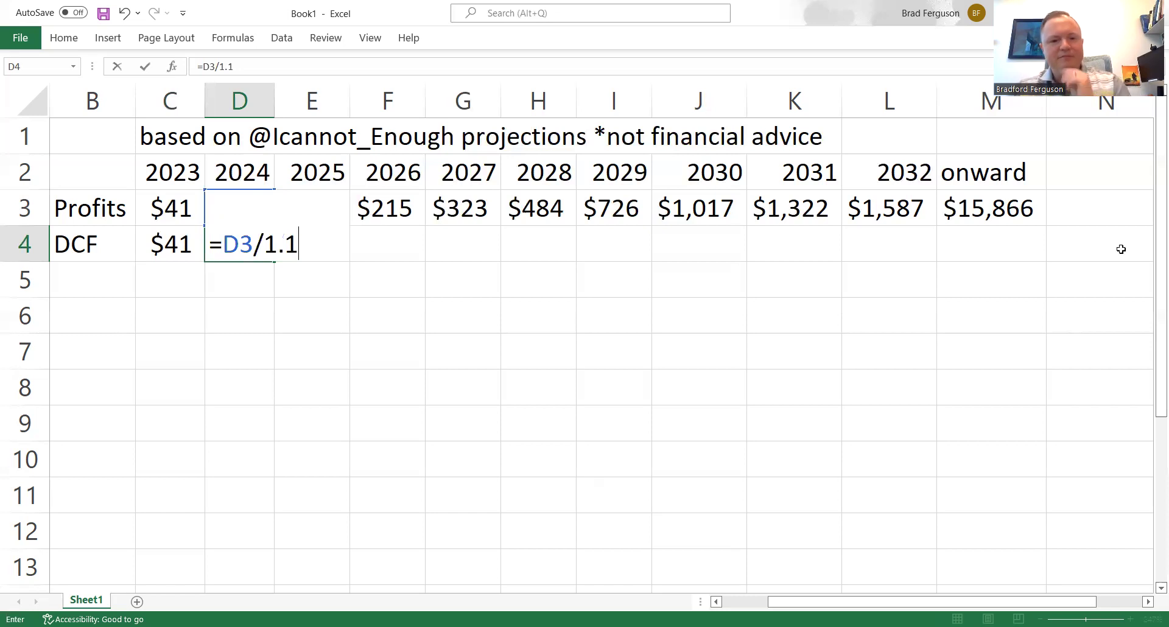
key("Return")
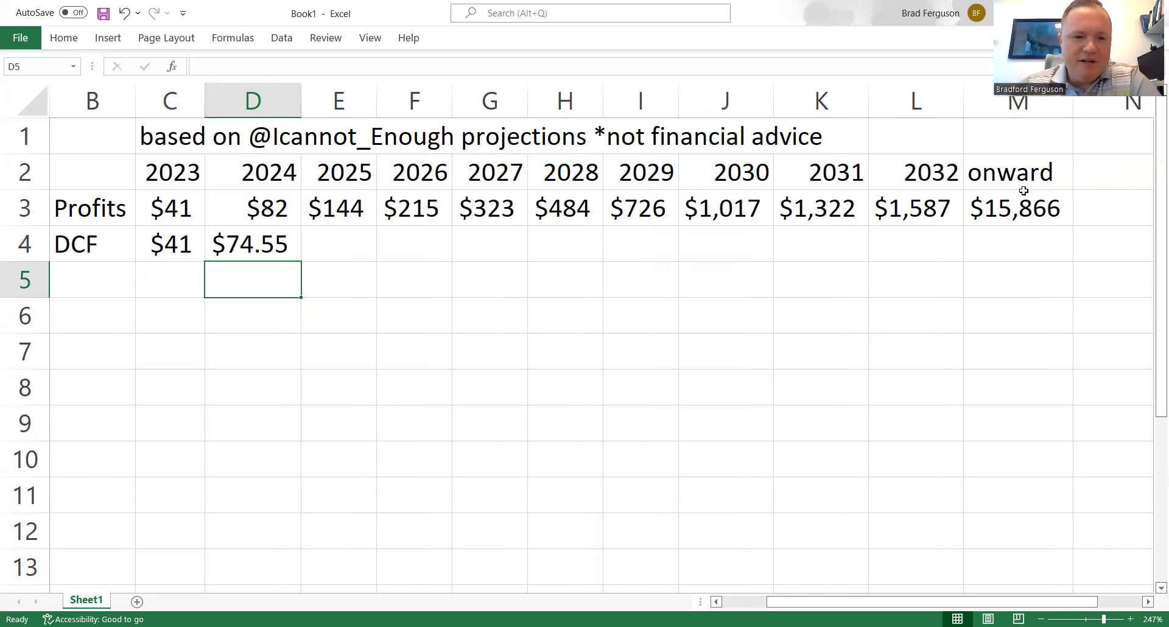
Format columns D through M as numbers with 0 decimal places and a thousands separator.
left_click(268, 208)
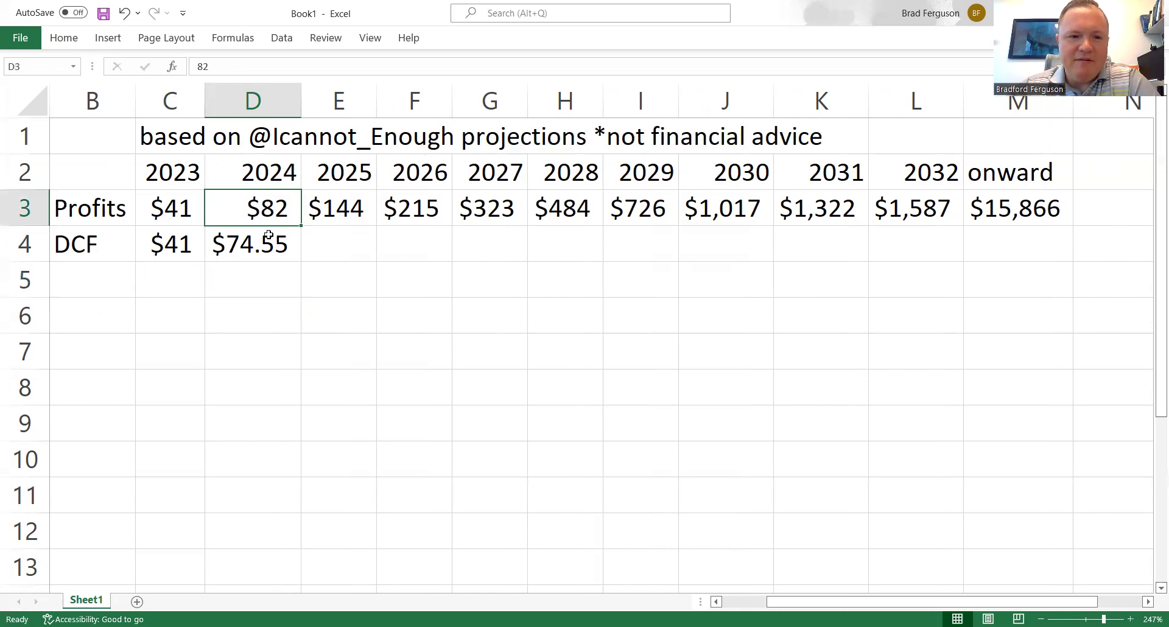
left_click(271, 243)
left_click(268, 102)
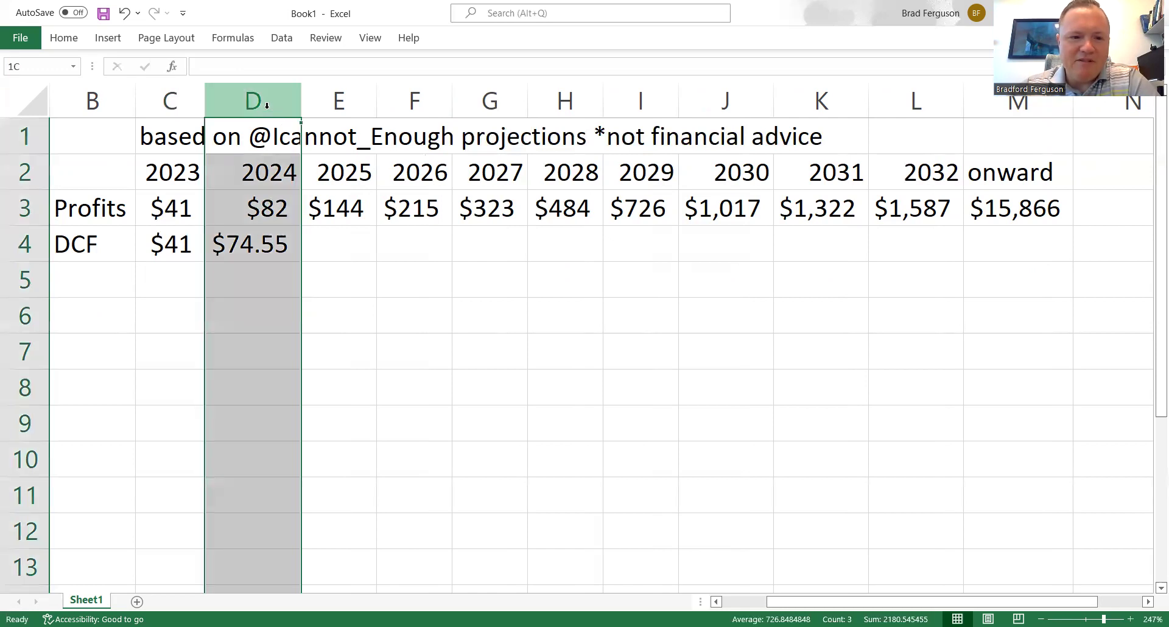
right_click(267, 105)
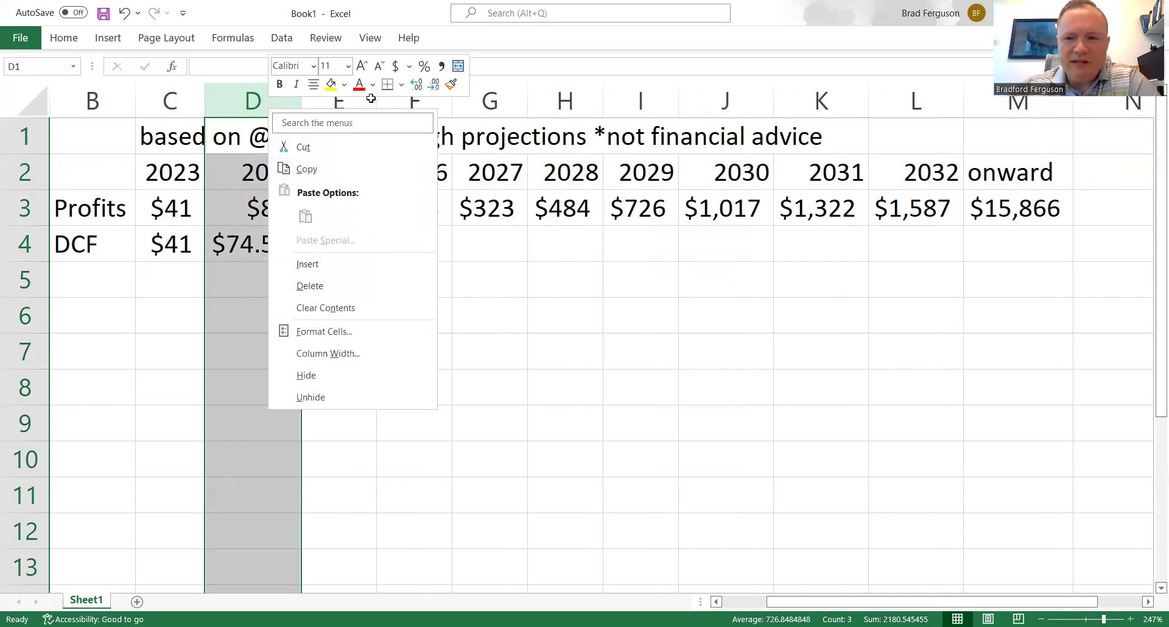
left_click_drag(236, 103, 1010, 105)
right_click(1010, 105)
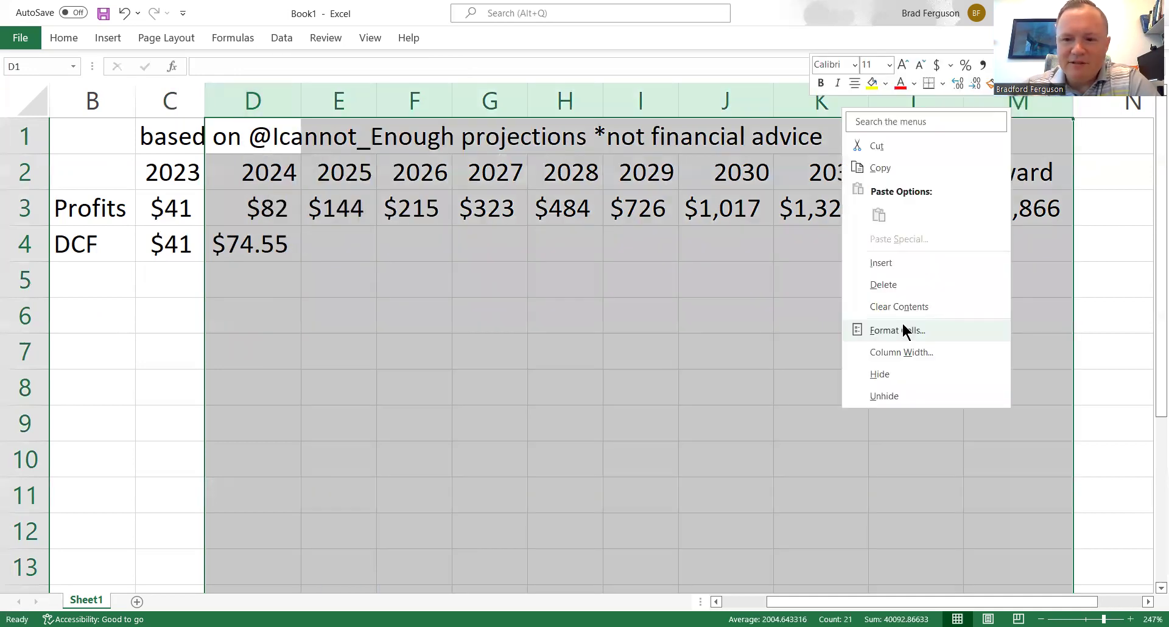
left_click(904, 331)
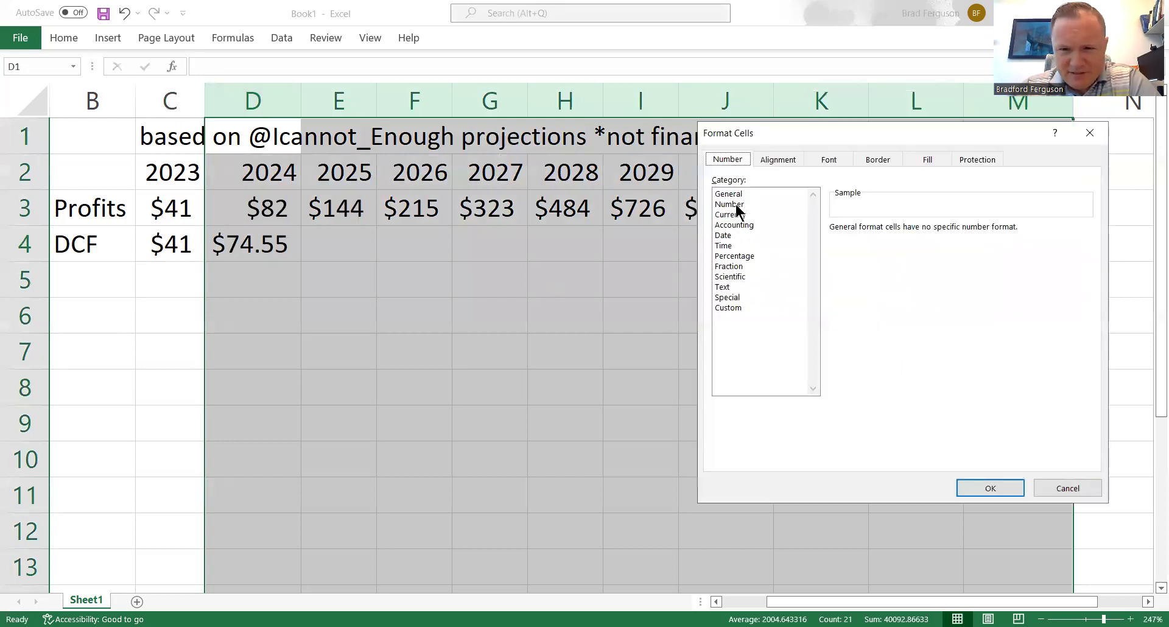
left_click(735, 205)
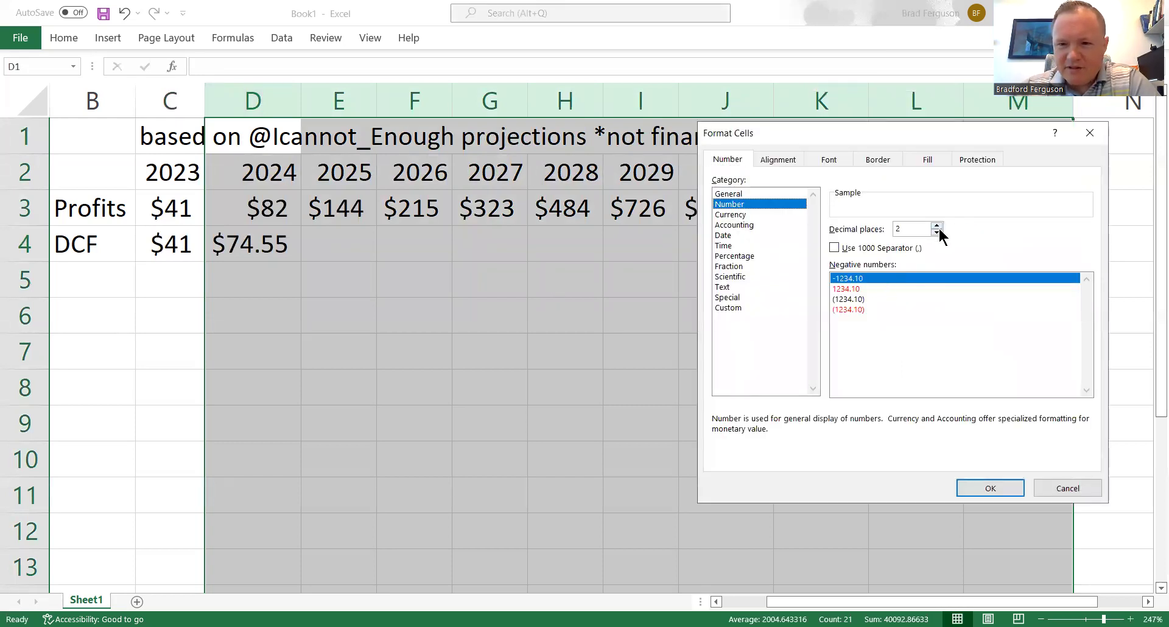
left_click(891, 247)
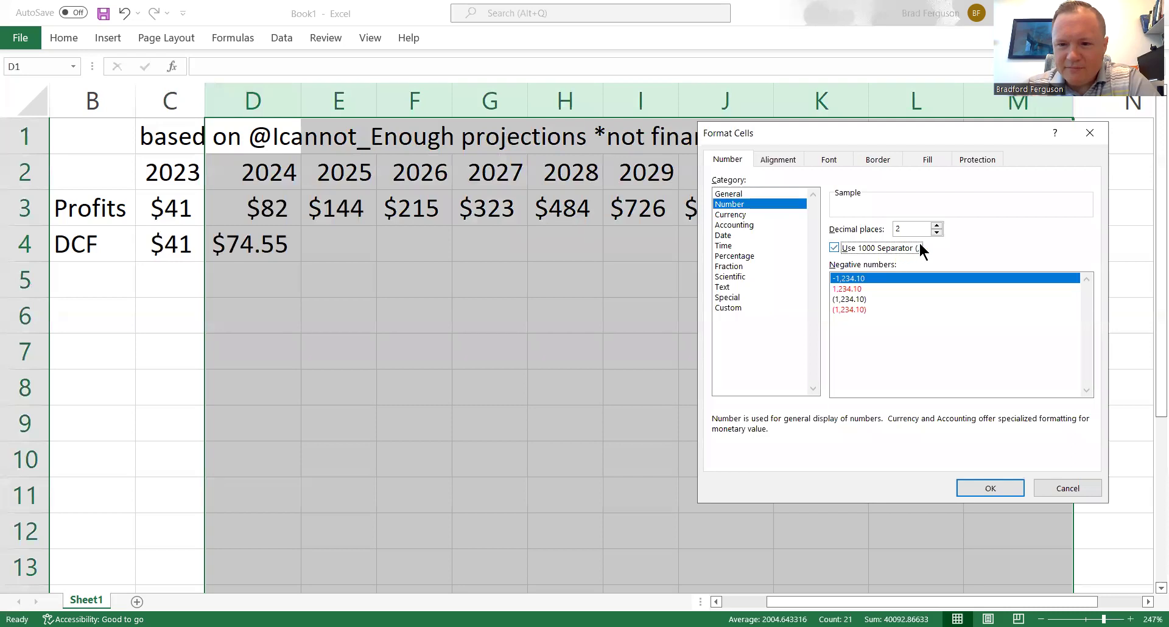
left_click(935, 232)
left_click(936, 232)
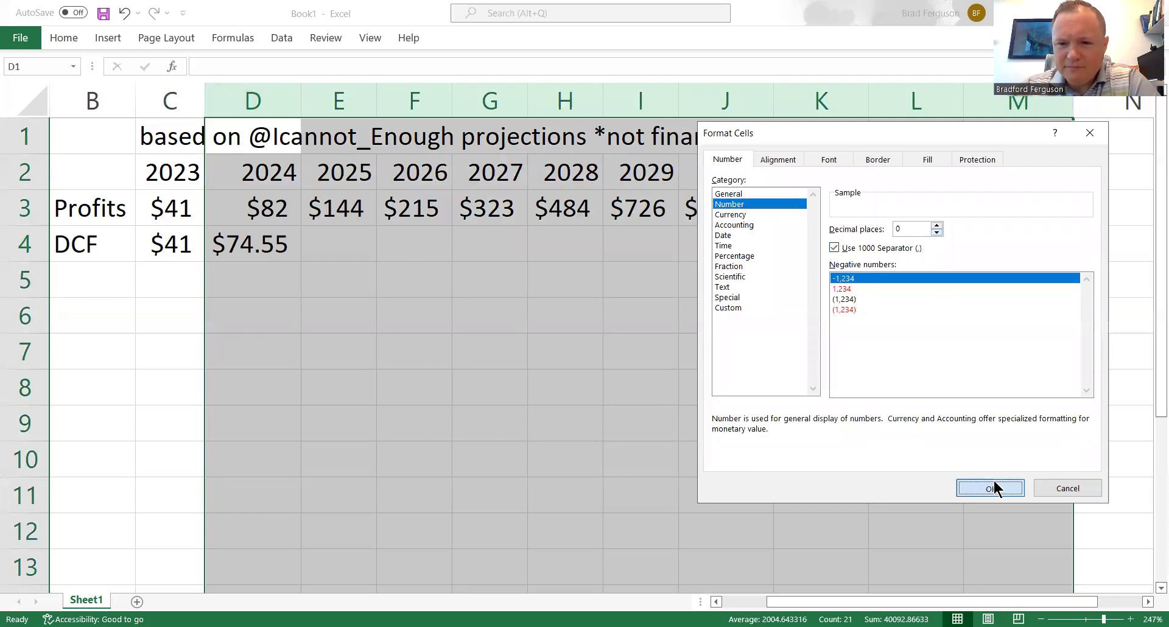
left_click(993, 481)
left_click(350, 245)
Format columns D through M as currency with the $ symbol and 0 decimal places.
left_click_drag(249, 105, 994, 98)
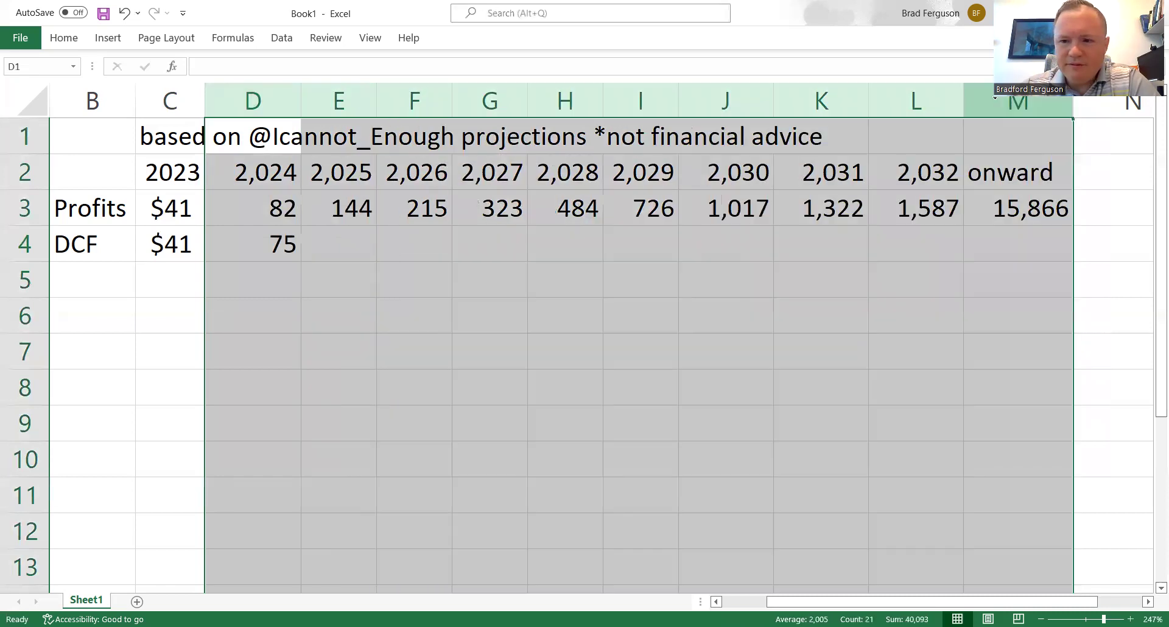
right_click(995, 97)
key("Return")
left_click(786, 210)
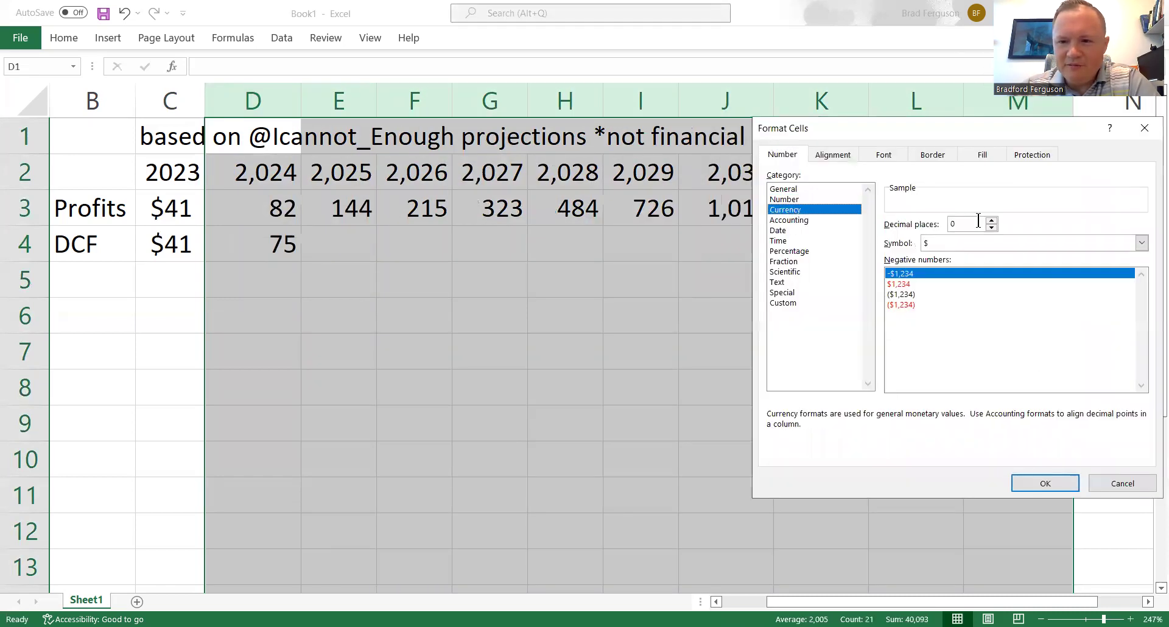
left_click(1044, 483)
left_click(332, 247)
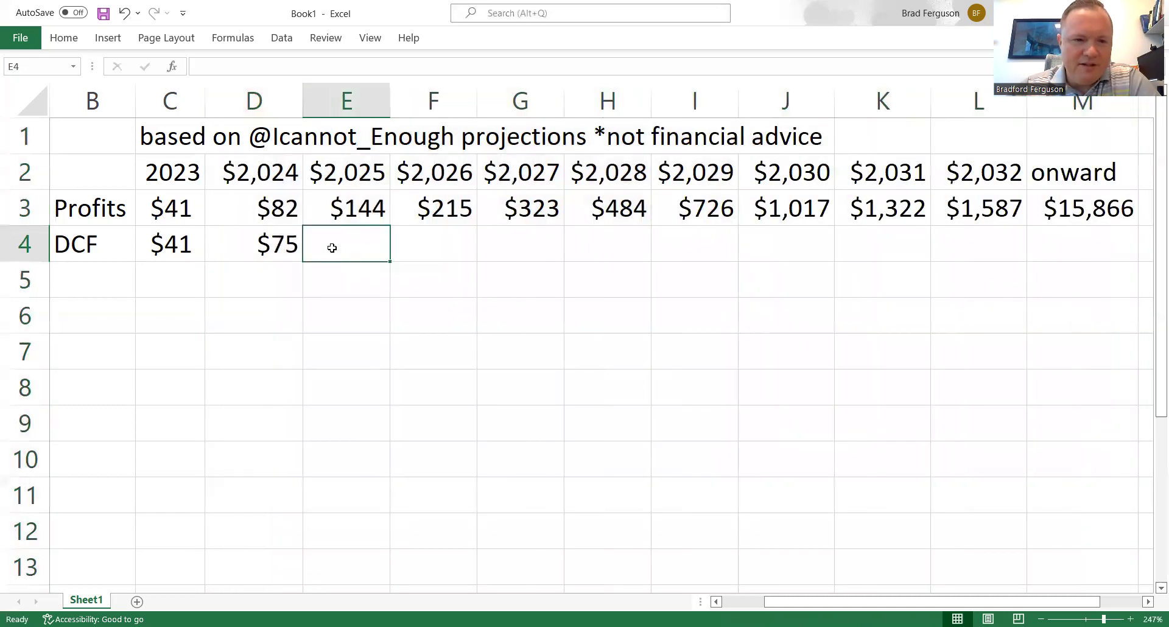
Format the year row, row 2, as currency with no symbol and 0 decimal places.
left_click_drag(1012, 170, 75, 171)
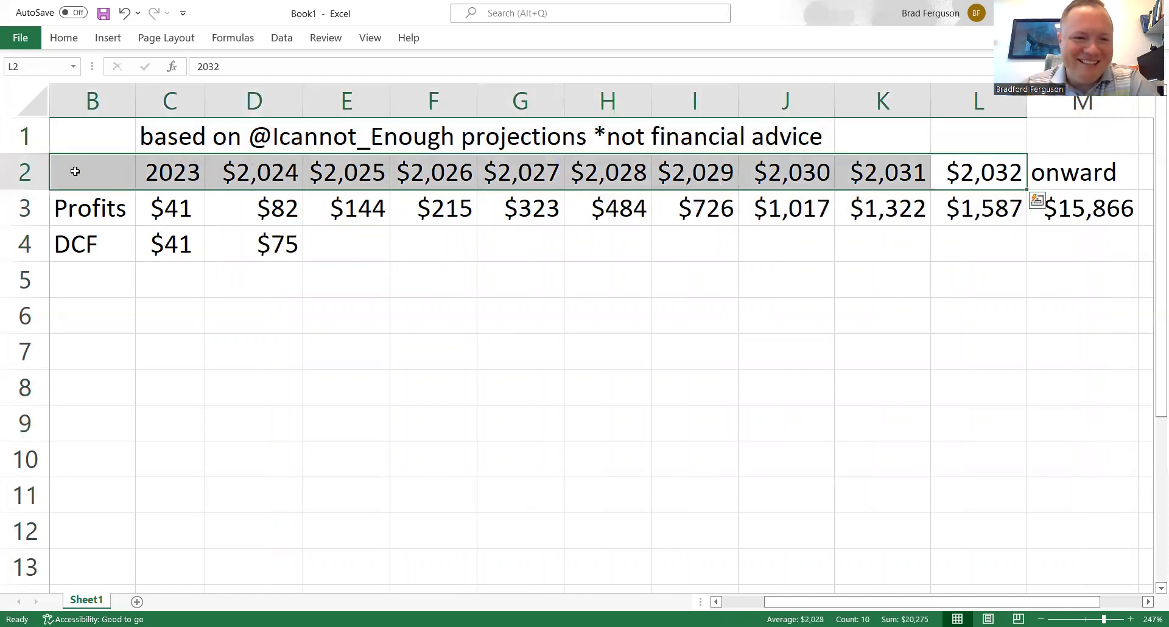
right_click(36, 163)
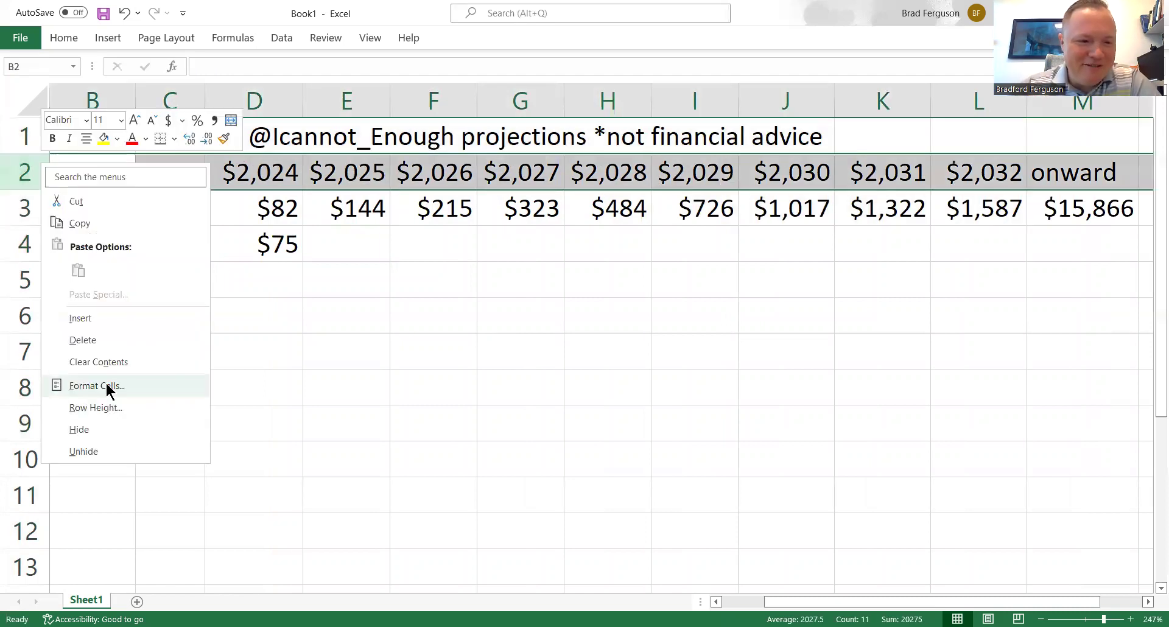
key("Return")
left_click(38, 274)
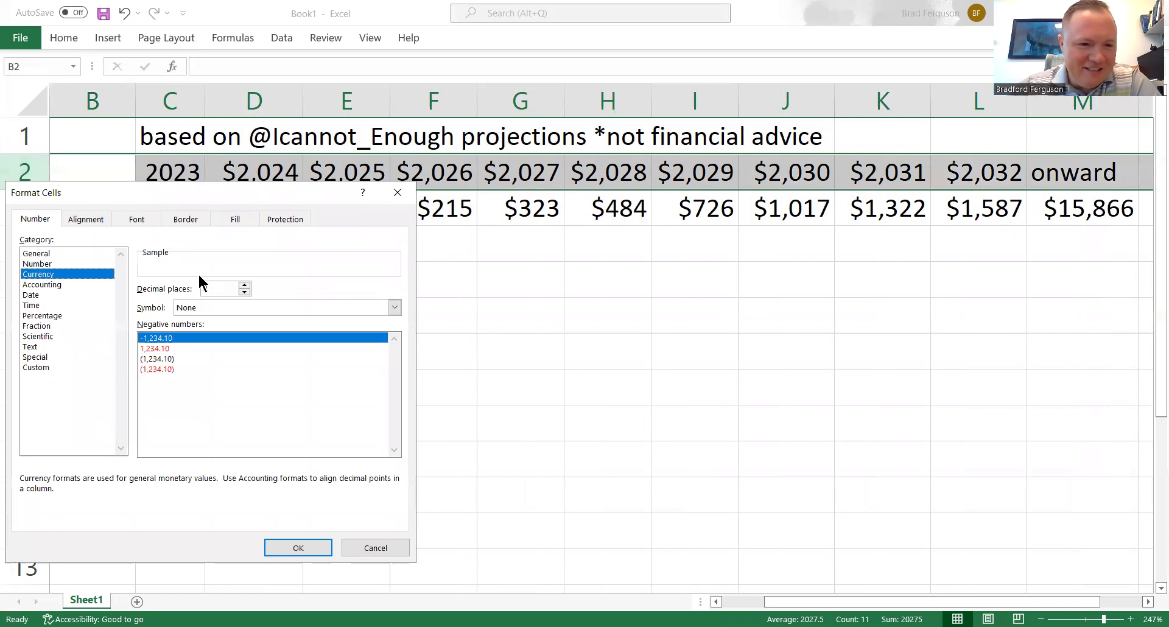
left_click(244, 291)
left_click(245, 292)
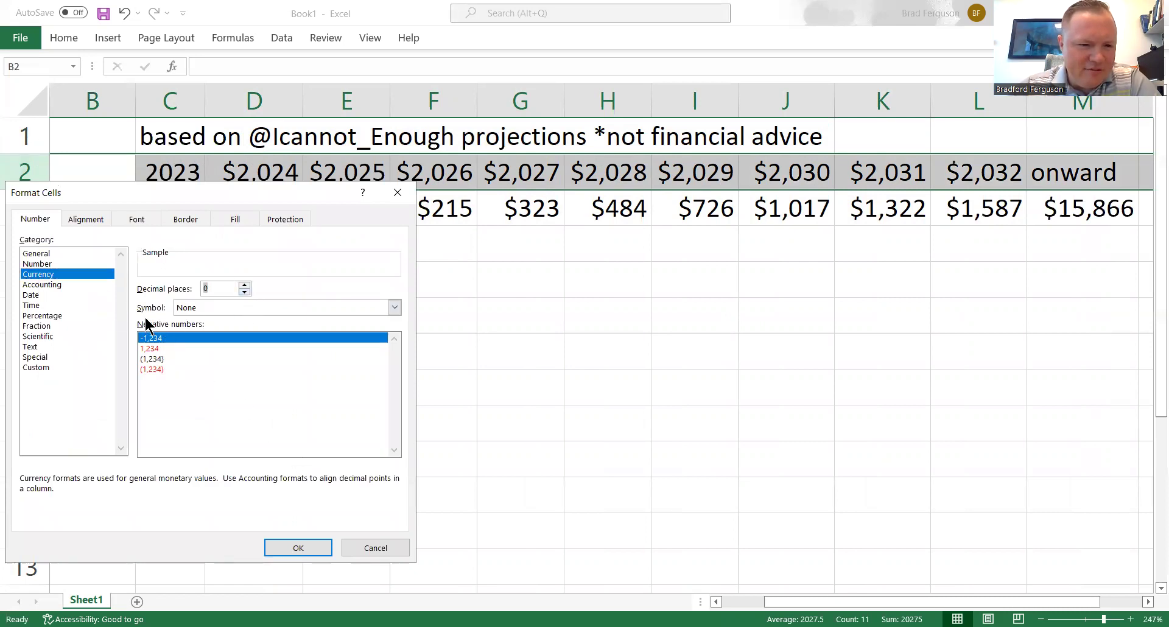
left_click(298, 548)
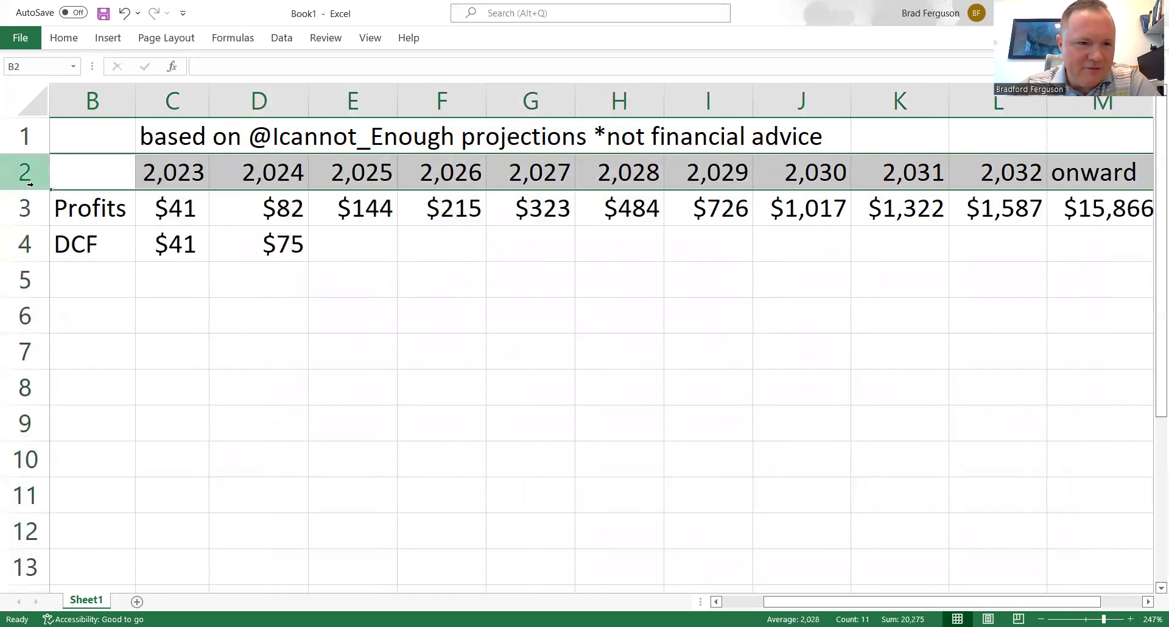
Turn off the thousands separator in the number format of row 2.
right_click(27, 173)
left_click(88, 397)
left_click(141, 320)
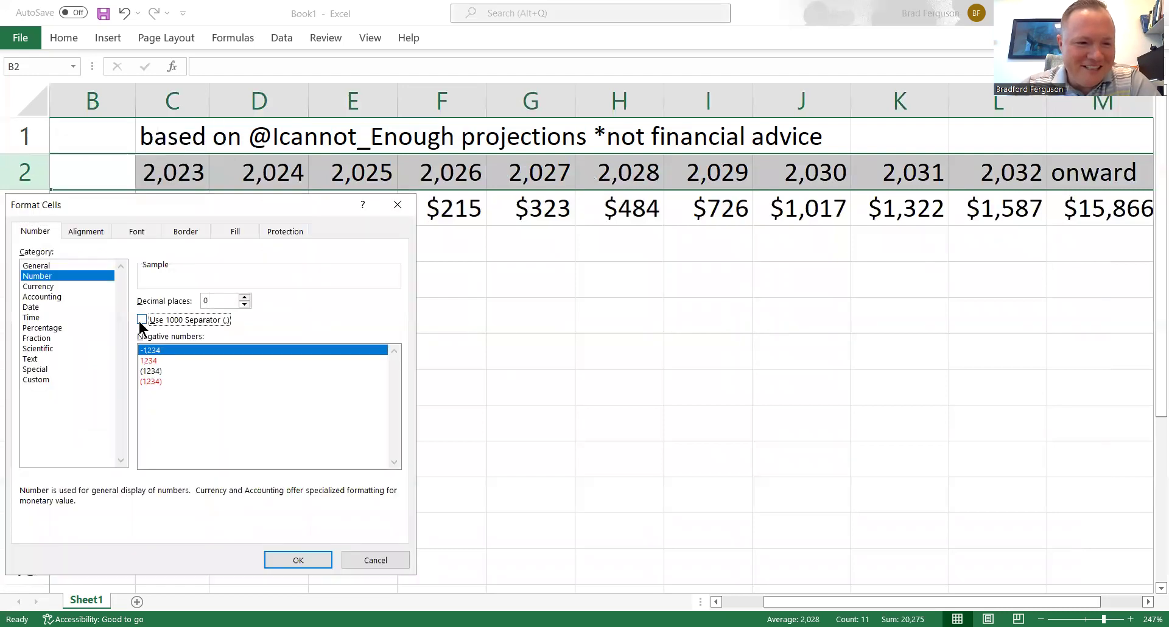
left_click(303, 557)
Calculate the 2025 DCF value in E4 with the formula =E3/1.1^2.
left_click(334, 239)
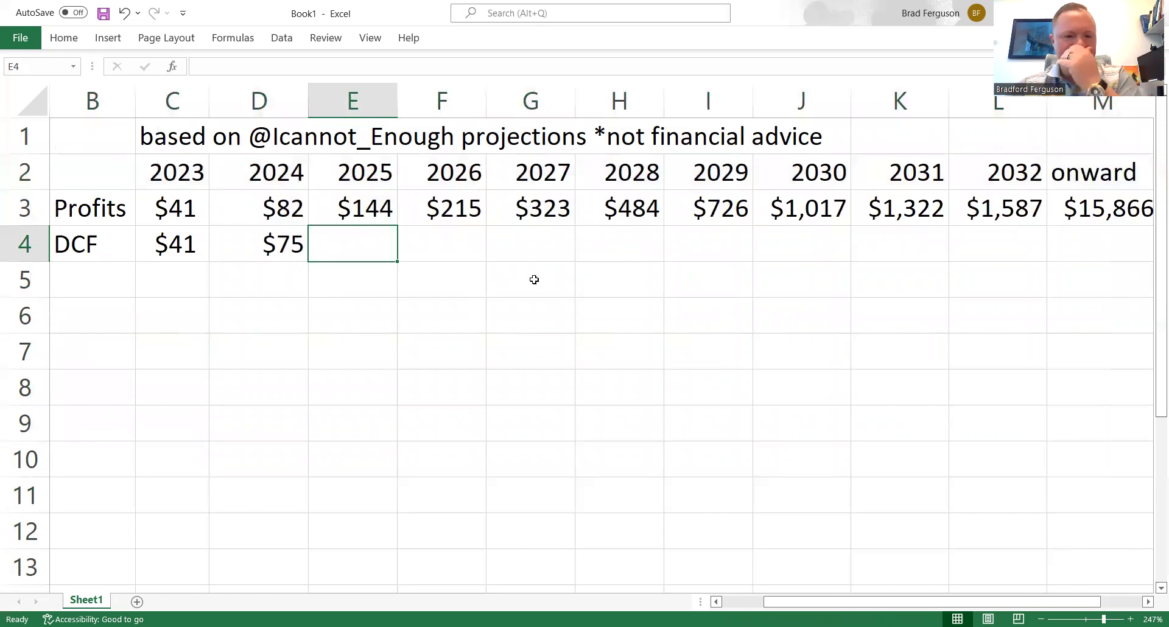
key("Left")
key("Right")
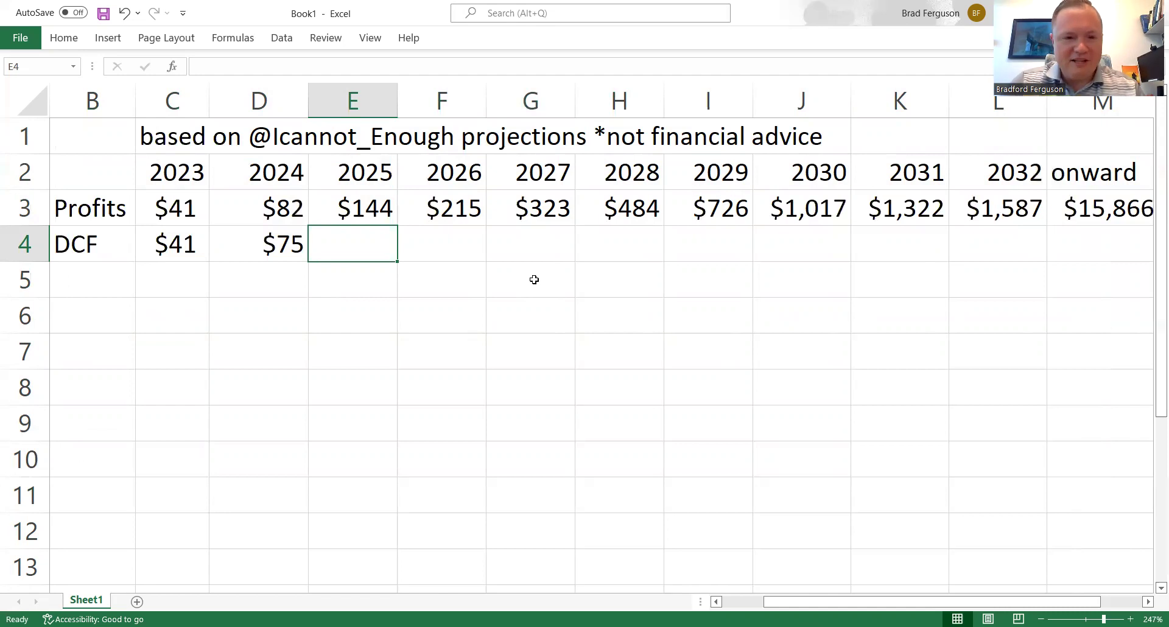
type("=")
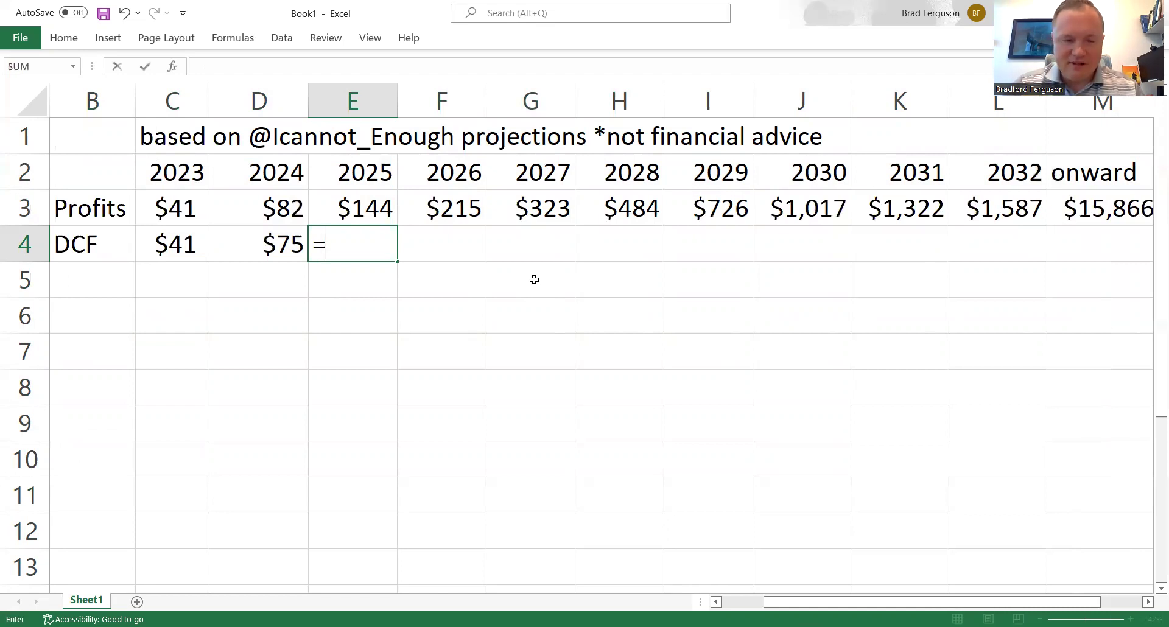
key("Up")
type("/")
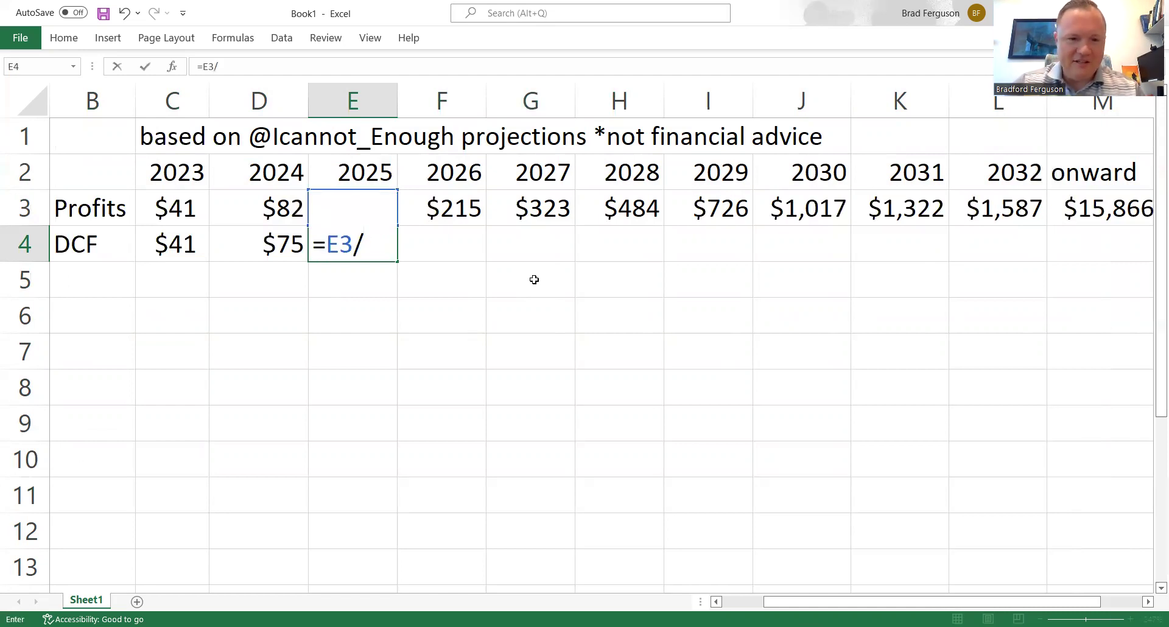
type("1.1")
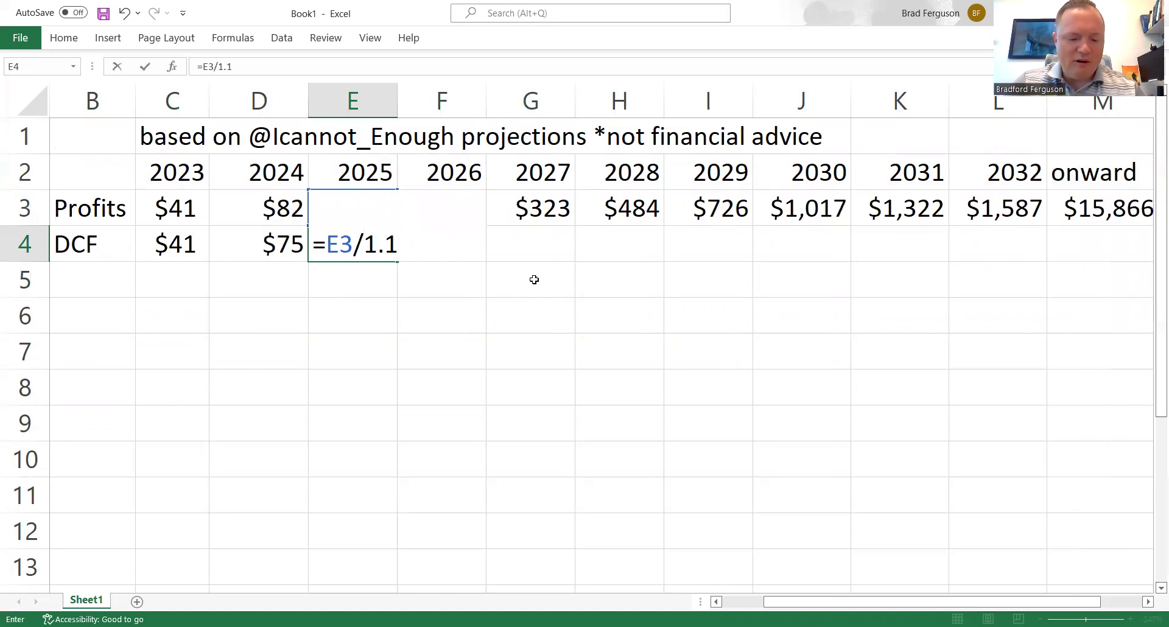
type("^2")
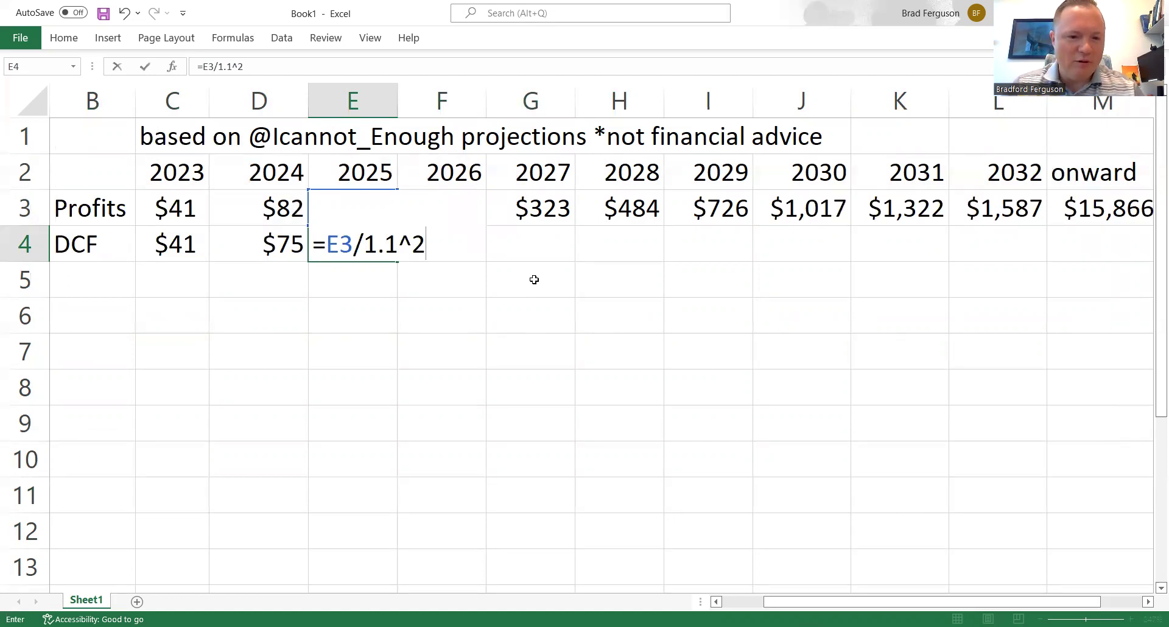
key("Return")
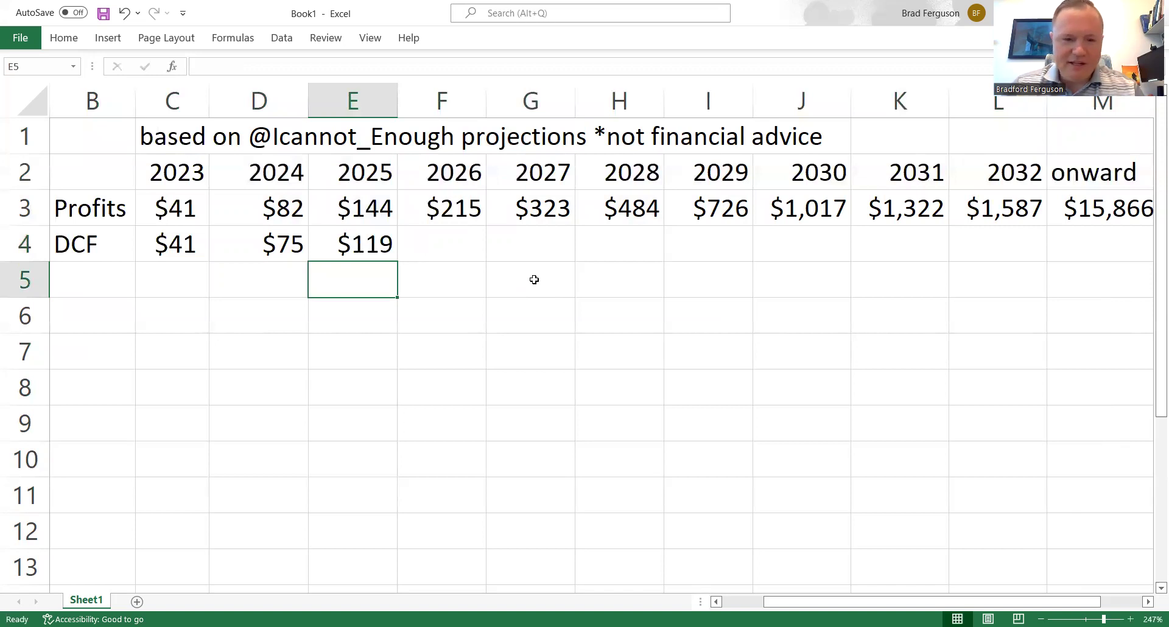
Fill the DCF formulas from D4:E4 across row 4 through L4 and check the copied formula in F4.
key("Right")
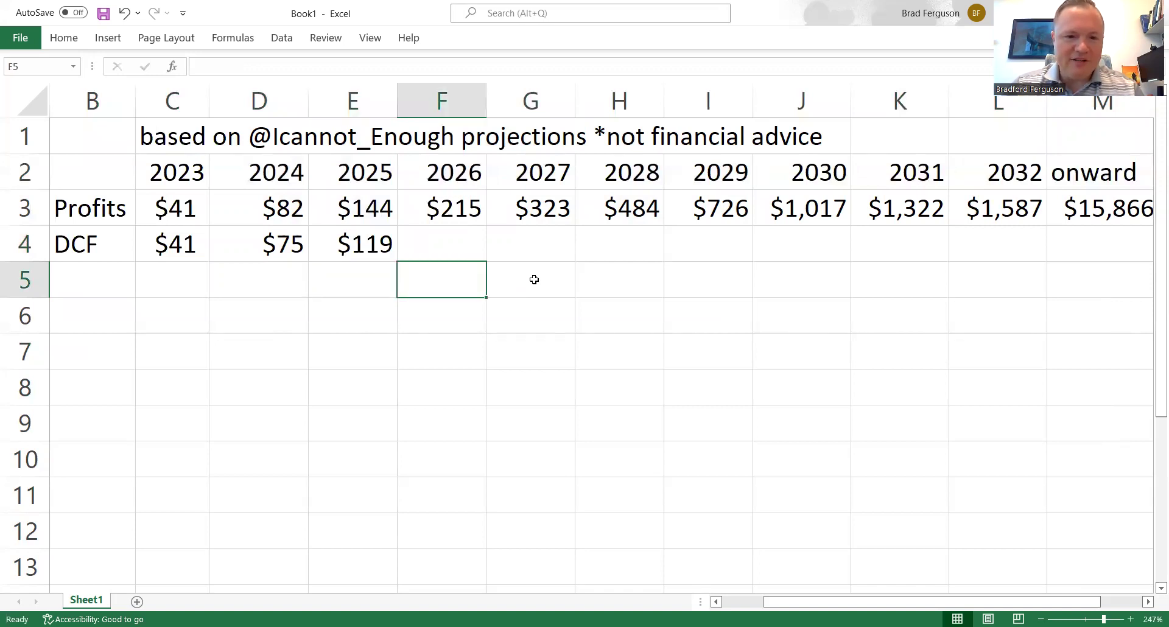
key("Up")
key("Left")
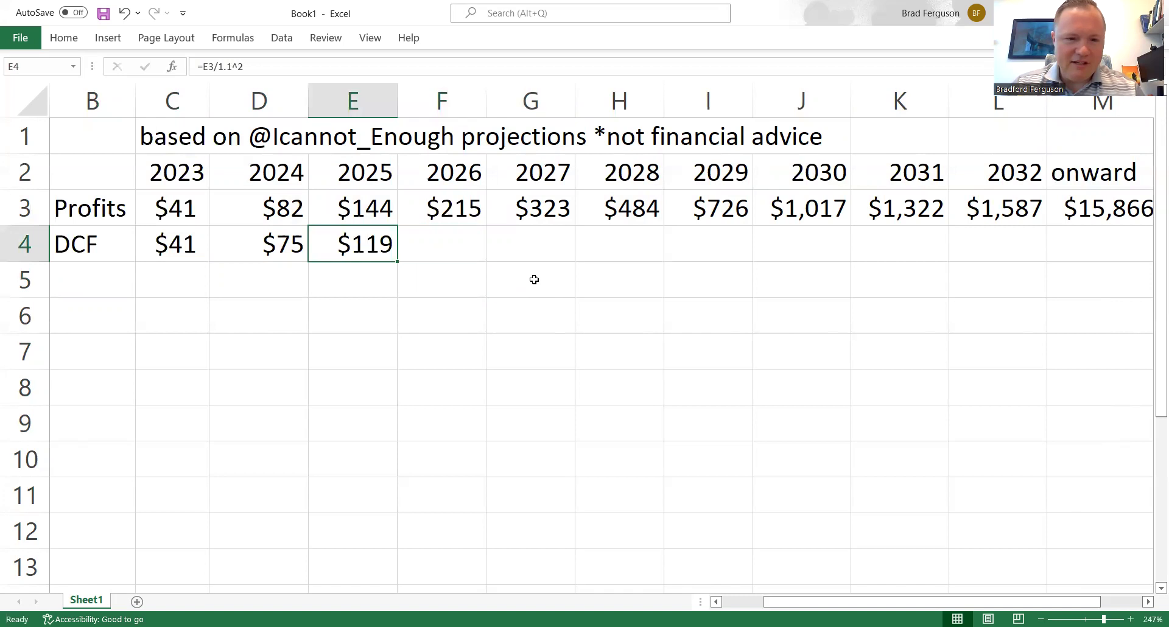
key("Left")
key("shift+Right")
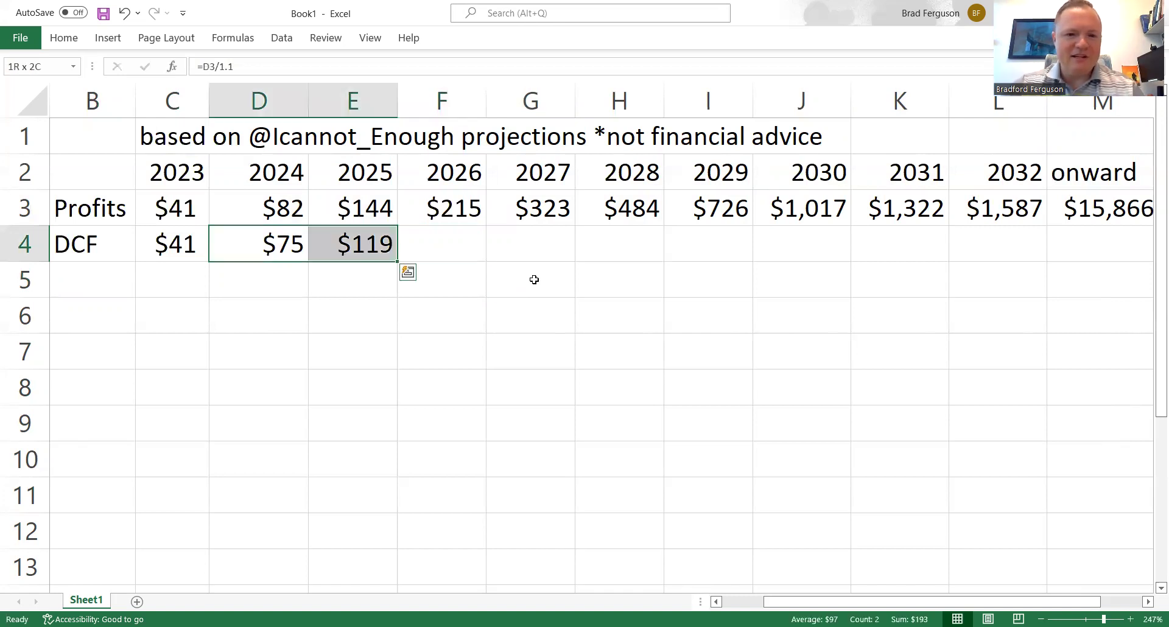
left_click_drag(397, 261, 1004, 248)
left_click(464, 243)
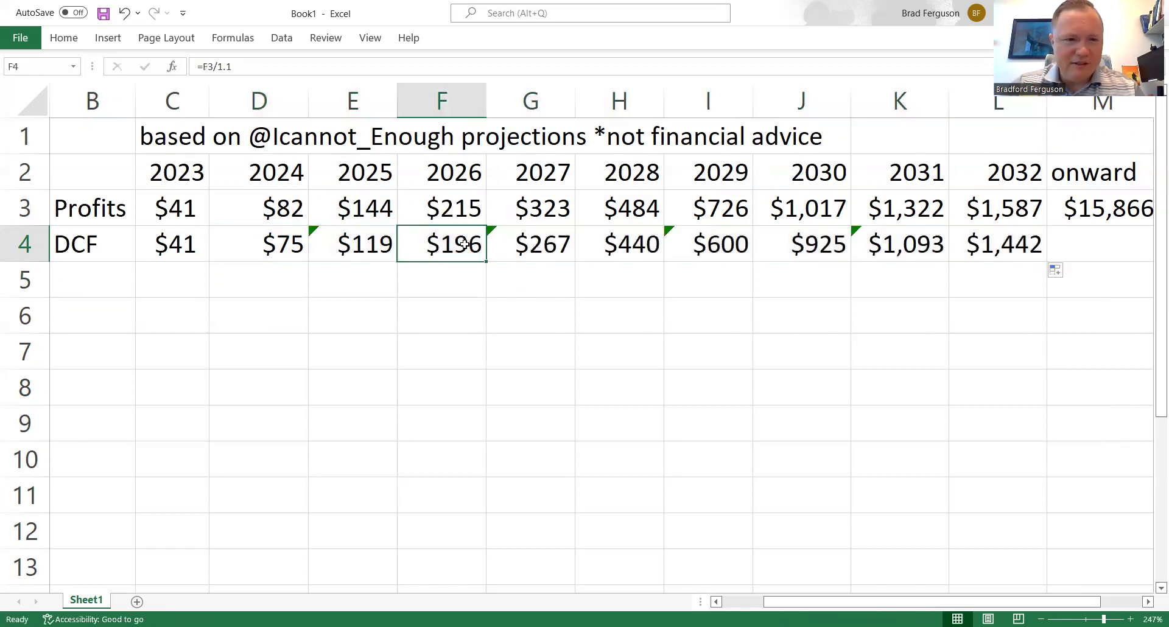
left_click(361, 243)
left_click_drag(475, 246, 986, 243)
key("F2")
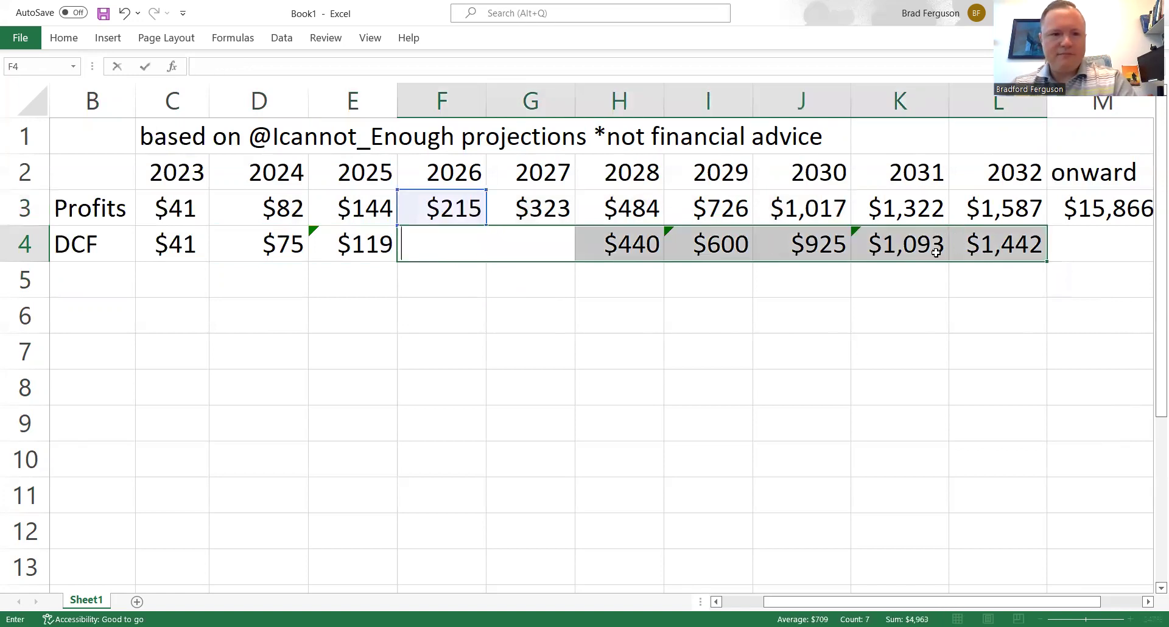
key("Escape")
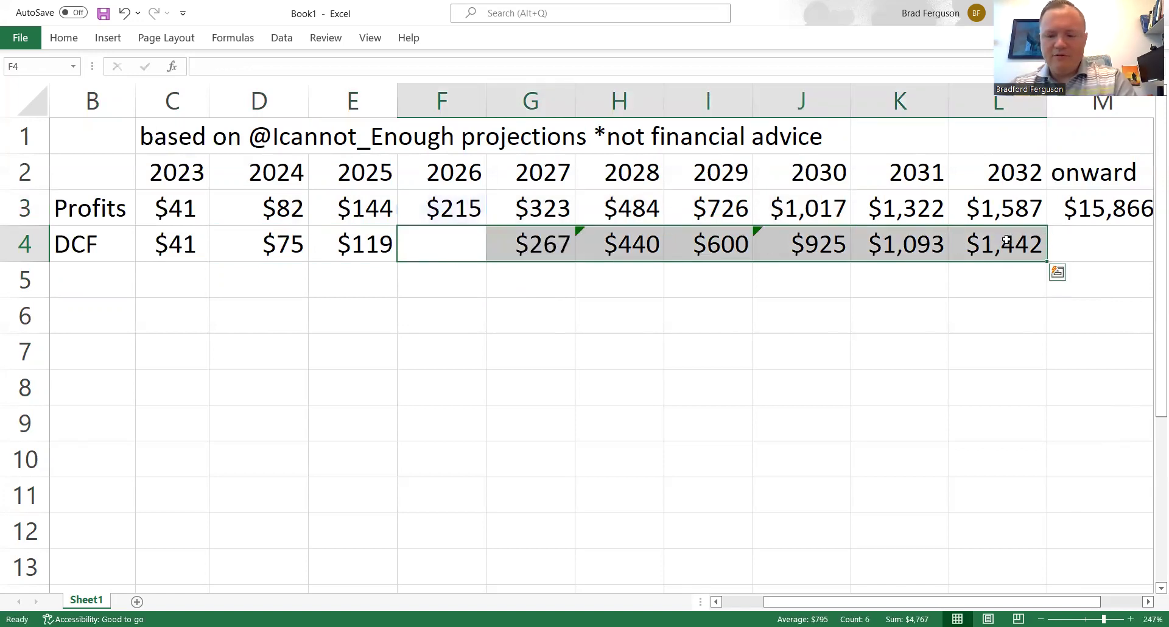
type("00")
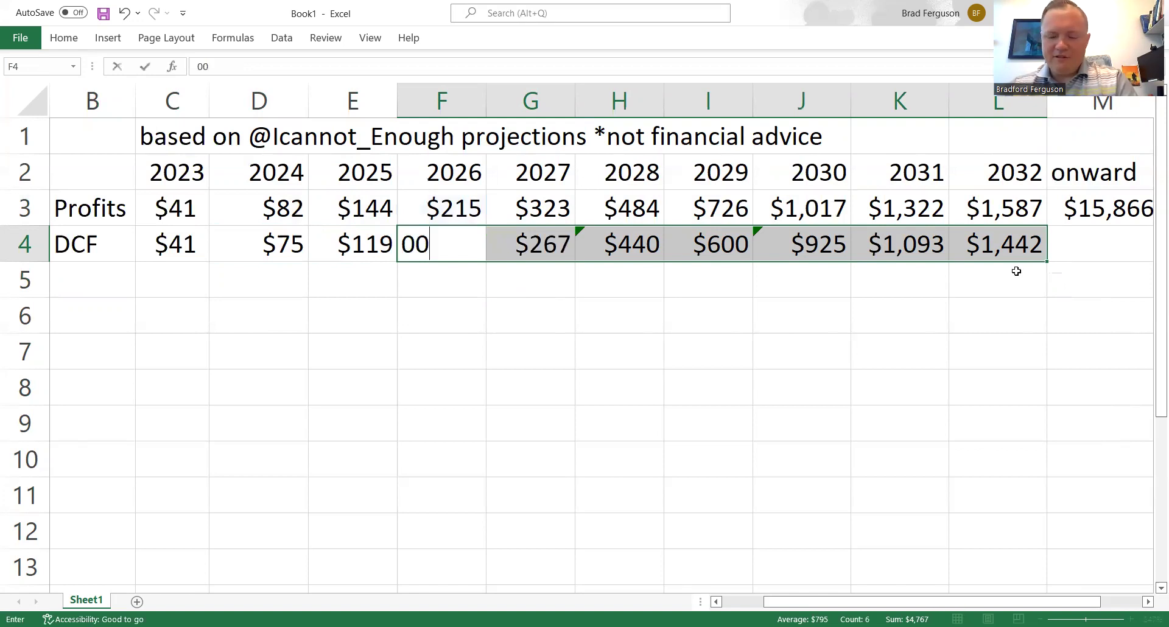
key("Return")
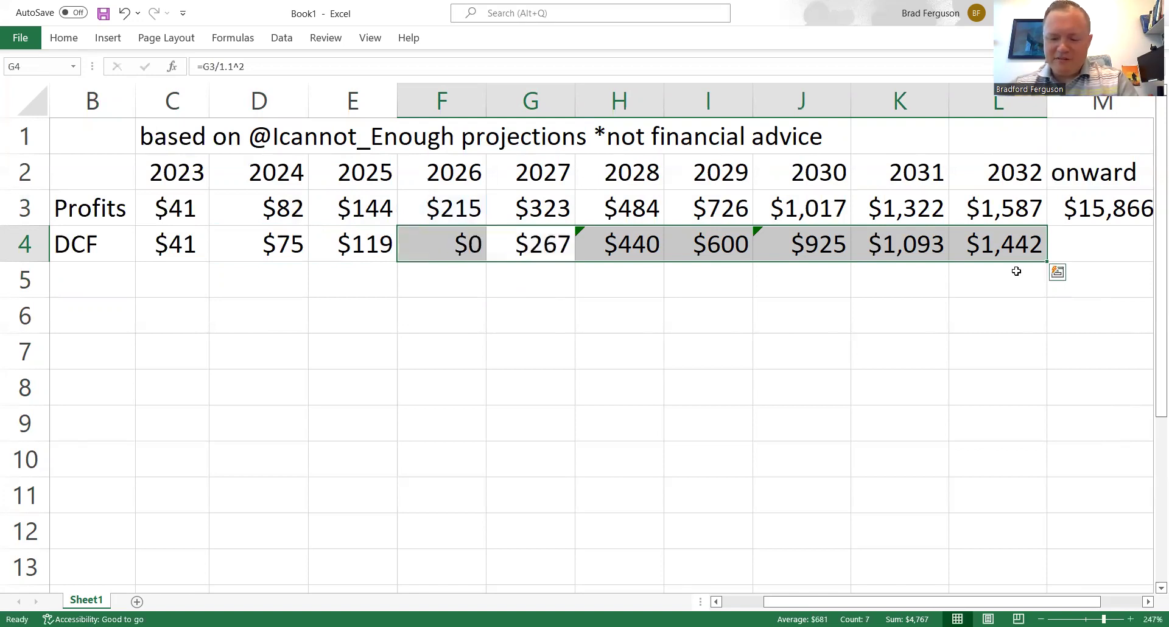
Clear the DCF values for 2026 through 2032 in cells F4 to L4.
key("Right")
key("Right")
key("Right")
key("Right")
key("Right")
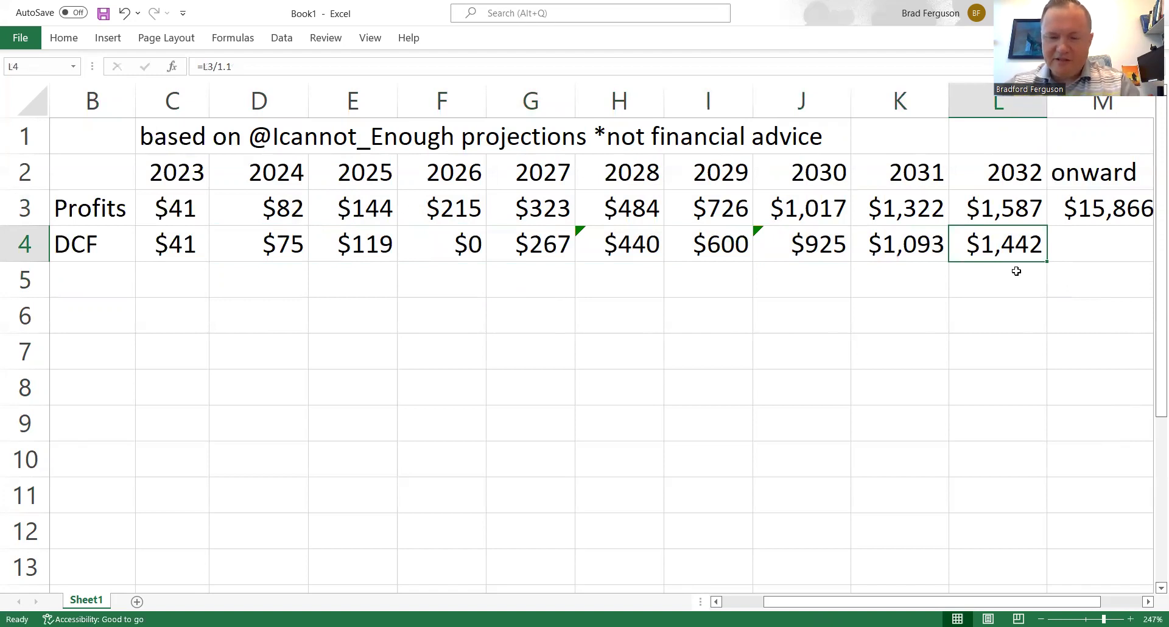
key("Delete")
key("Left")
key("Delete")
key("Left")
key("Delete")
key("Left")
key("Delete")
key("Left")
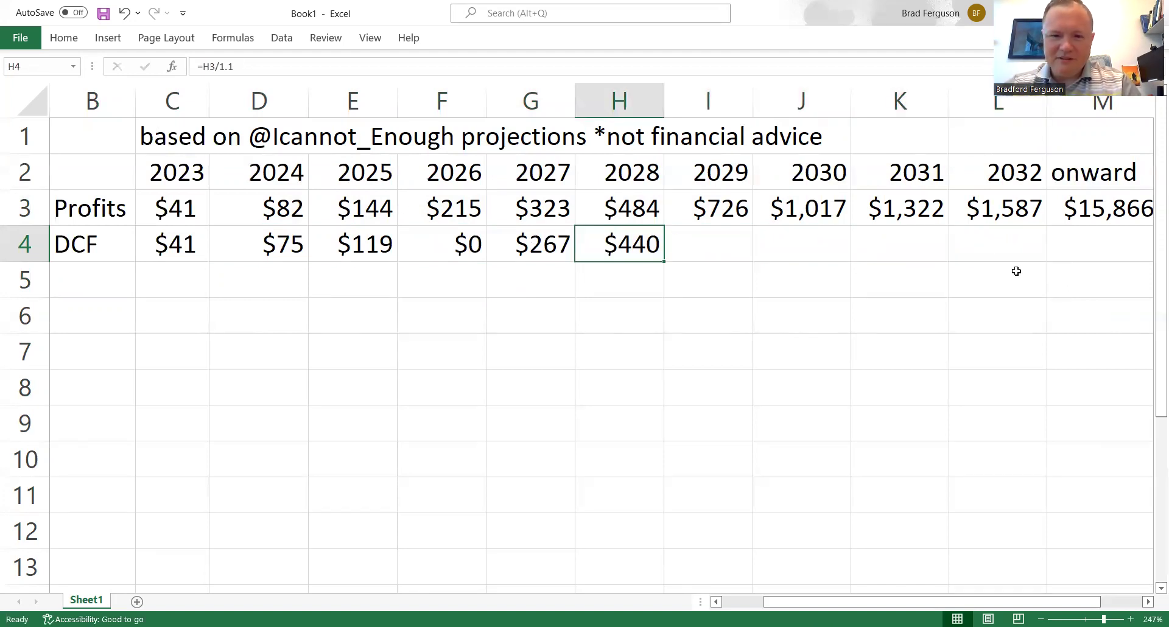
key("Delete")
key("Left")
key("Delete")
key("Left")
key("Delete")
key("Left")
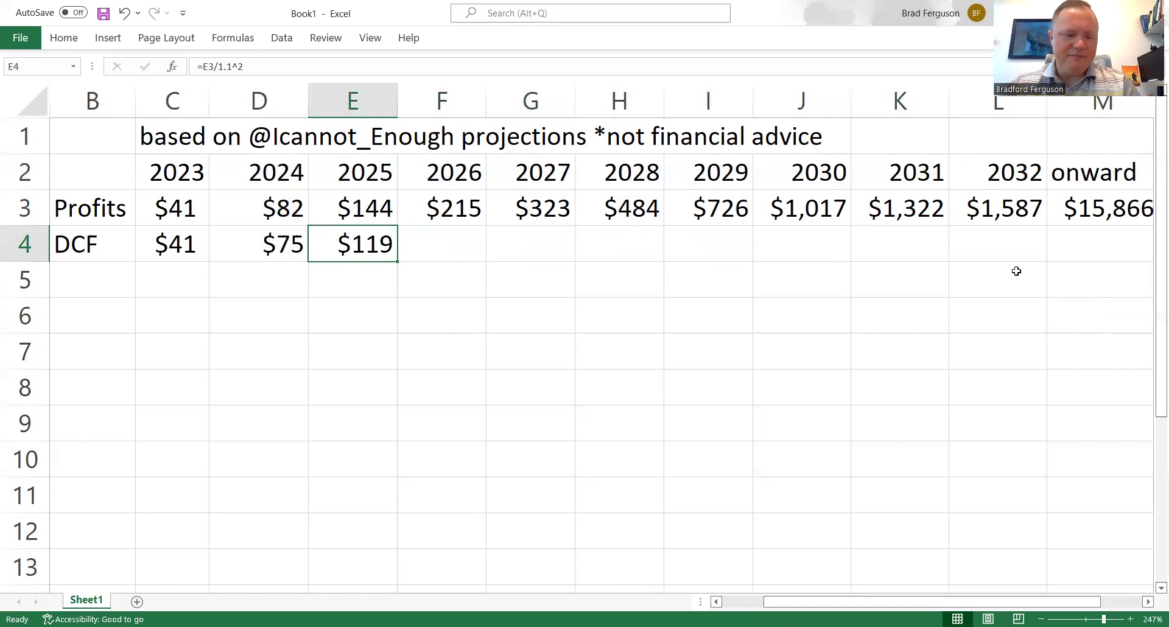
Copy the 2025 DCF formula from E4 into F4 for 2026, so it reads =F3/1.1^2.
key("ctrl+c")
left_click(439, 252)
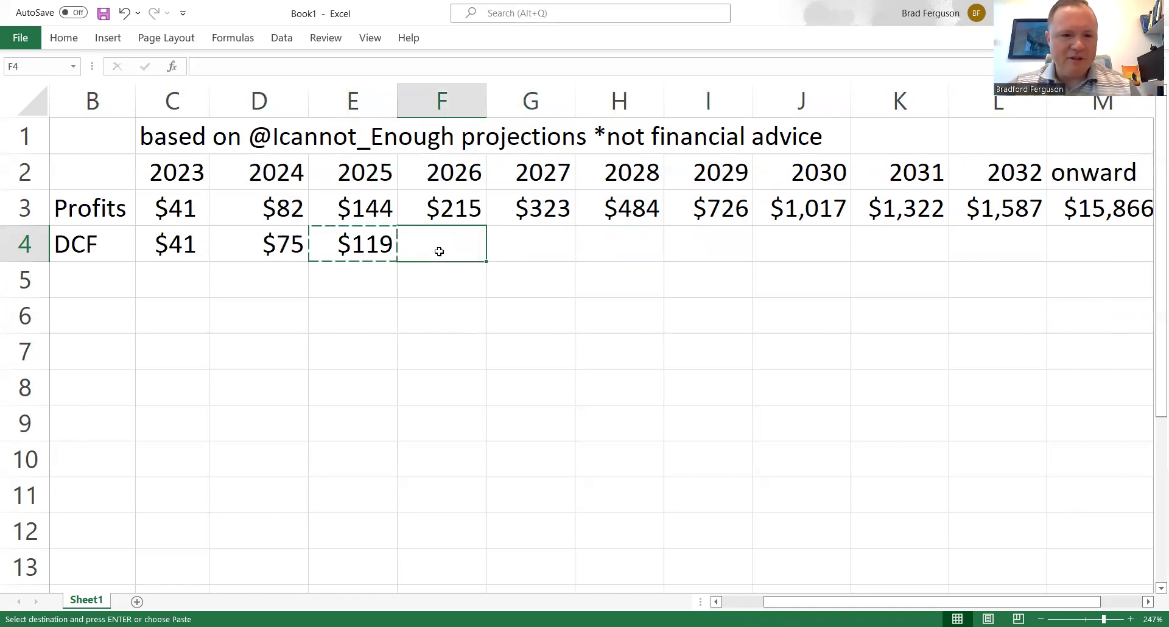
key("ctrl+v")
left_click(266, 68)
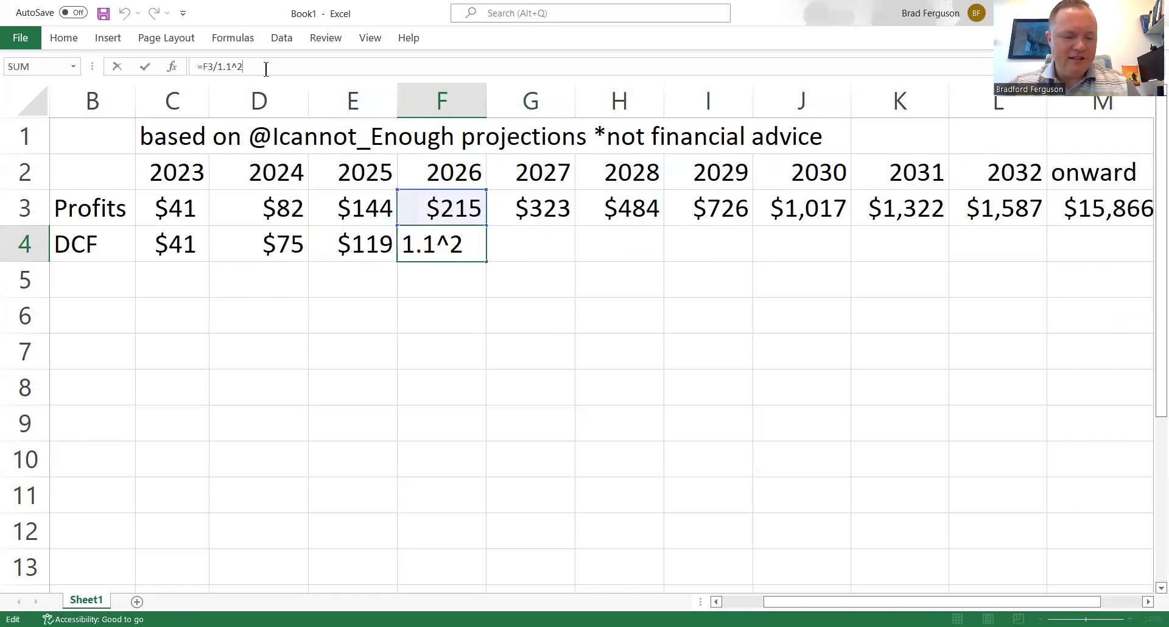
key("Return")
Copy the 2026 DCF formula from F4 across G4 to L4 and into M4 under onward.
left_click(469, 241)
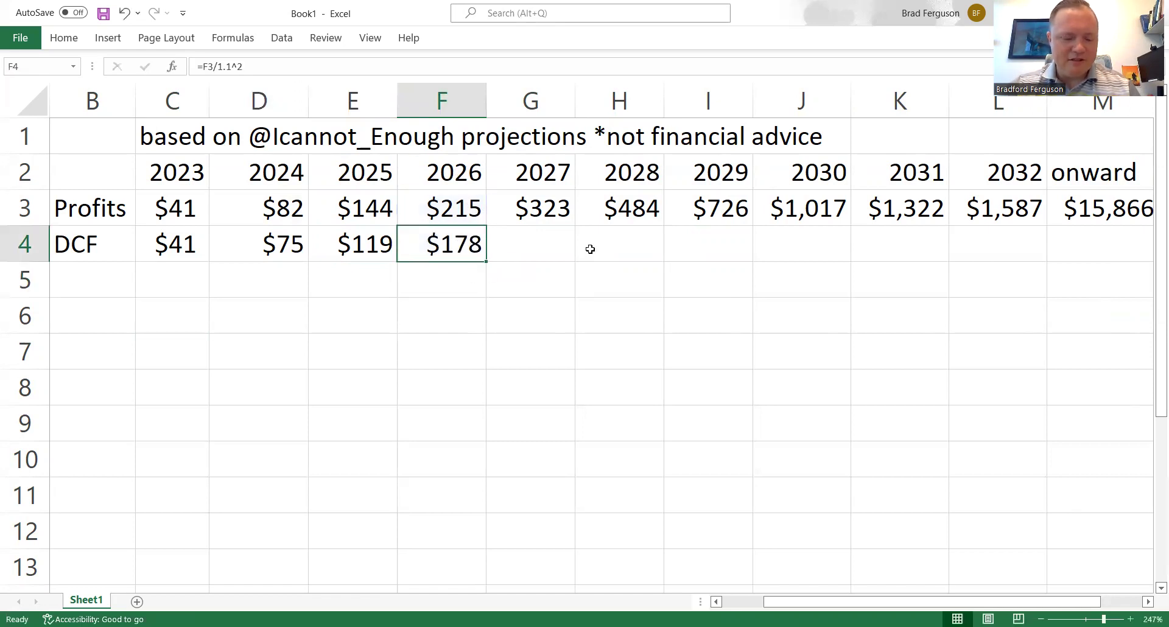
key("ctrl+c")
left_click_drag(531, 240, 1013, 227)
key("ctrl+v")
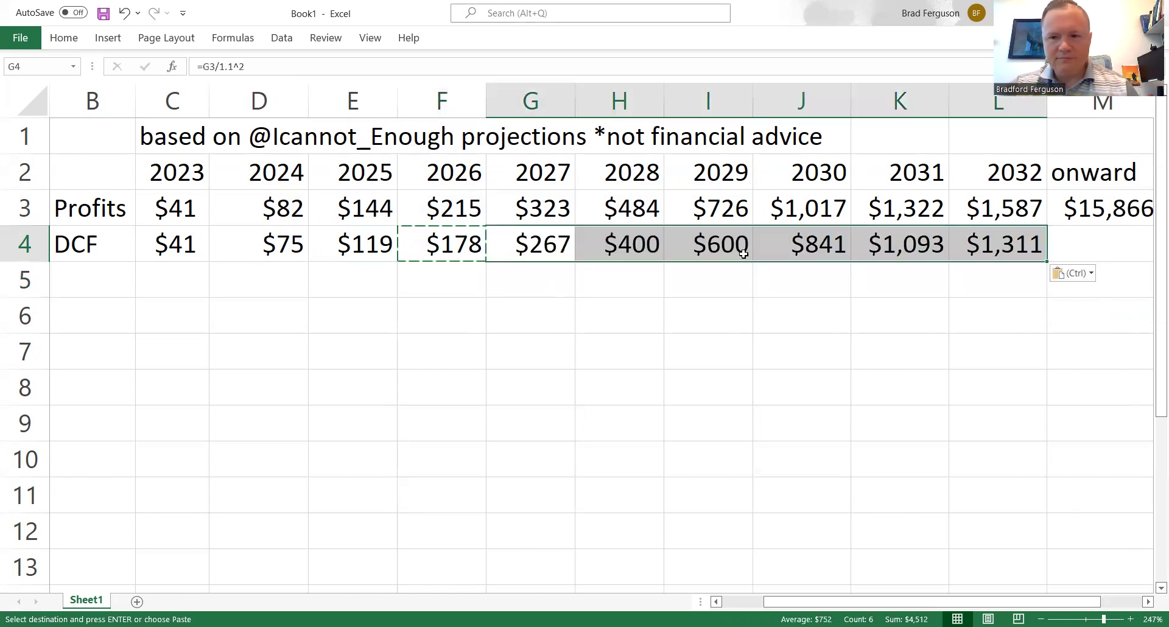
left_click(1105, 246)
key("ctrl+v")
scroll(1030, 248, "right", 5)
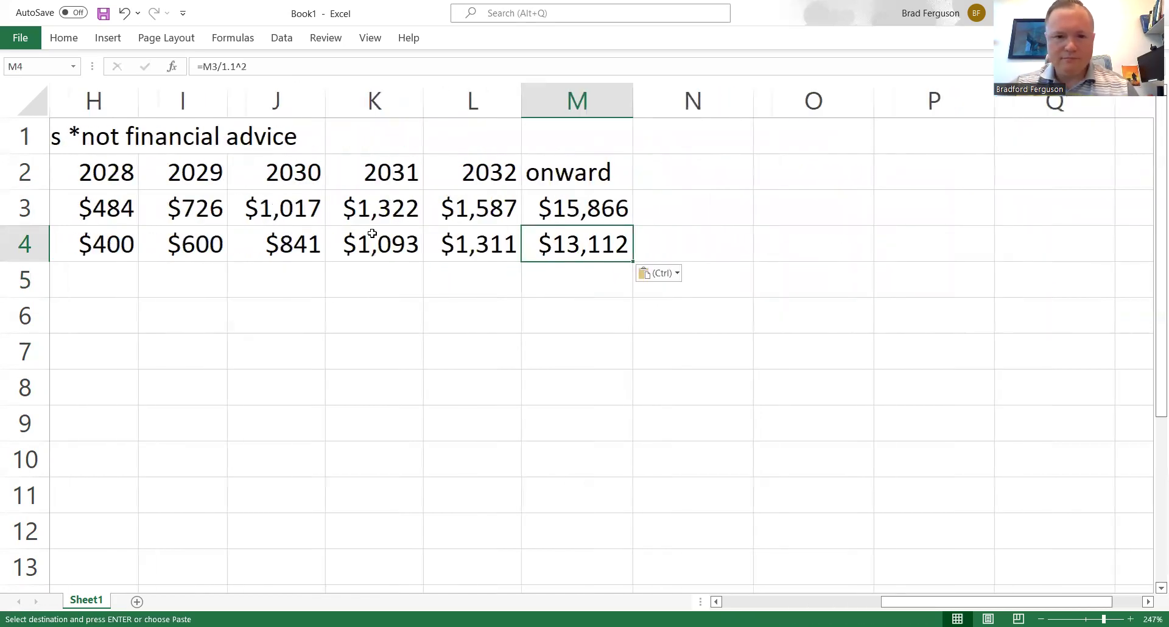
type("aaa")
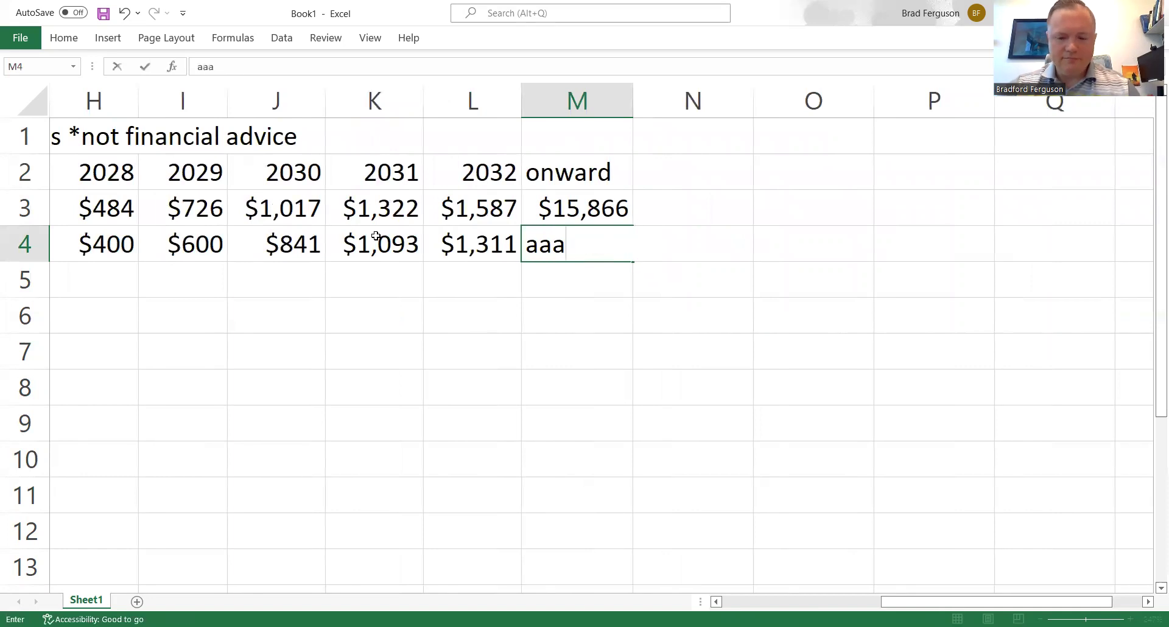
key("Escape")
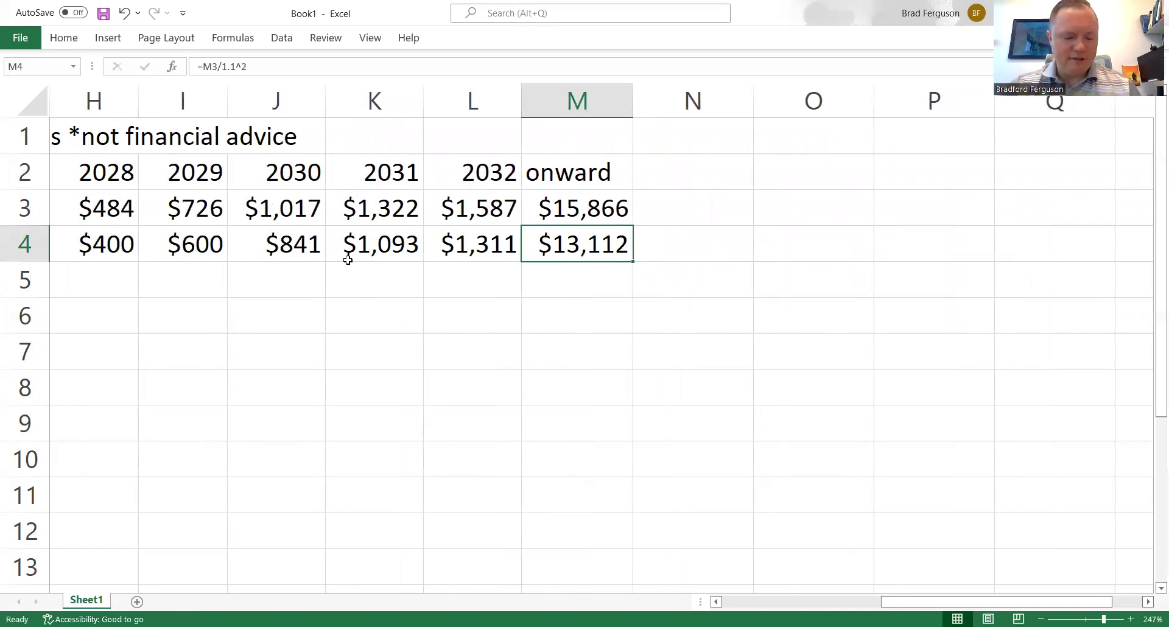
type("a")
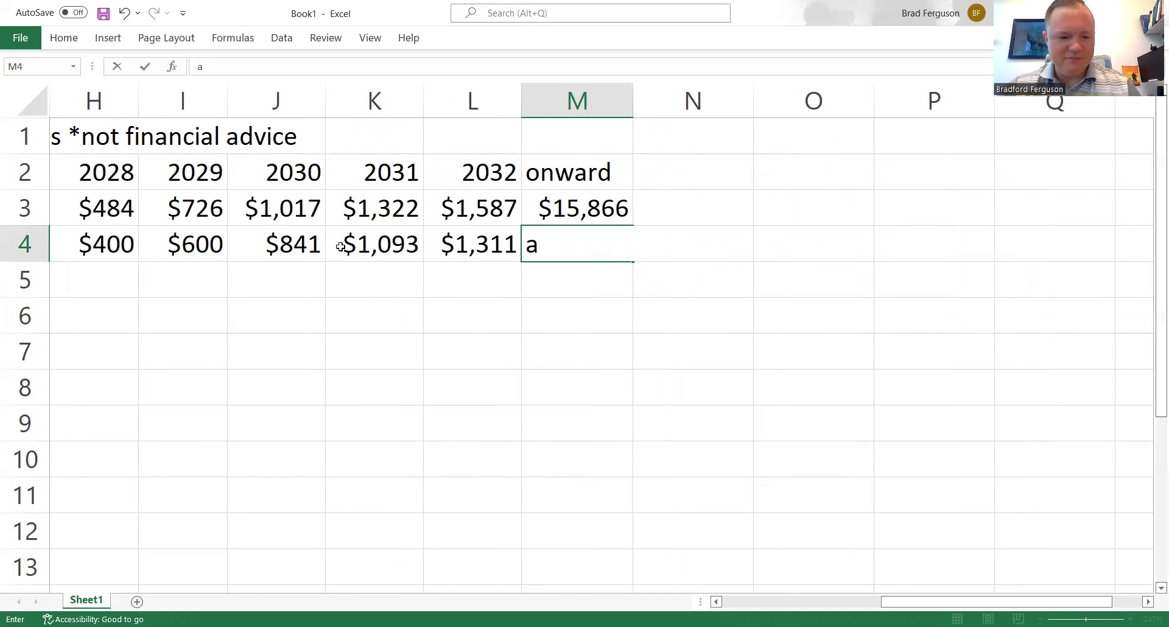
key("Escape")
Go back along the DCF row and check the formulas for 2023, 2025 and 2026.
key("Left")
key("Left")
key("Left")
key("Left")
key("Left")
key("Left")
key("Left")
key("Left")
key("Left")
key("Left")
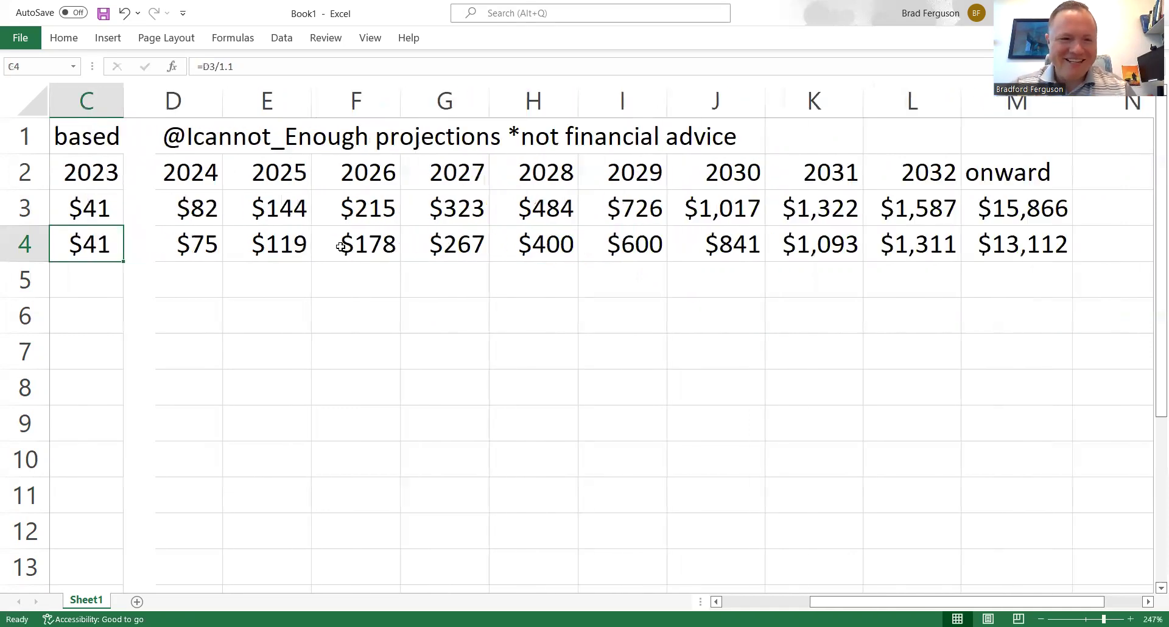
key("Right")
key("Right")
key("Right")
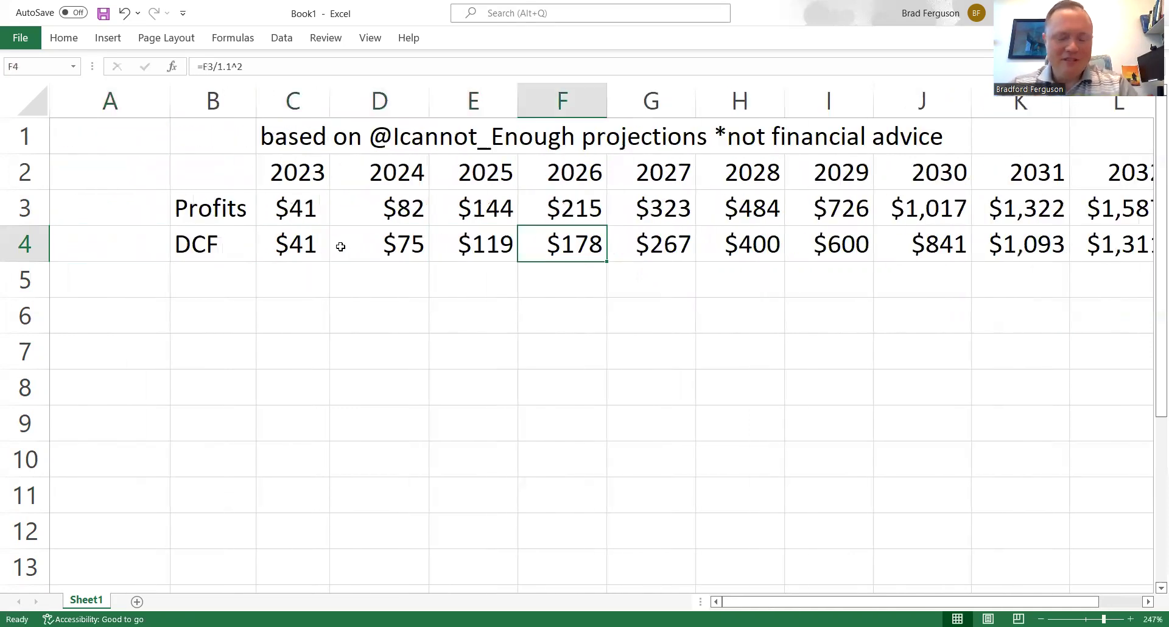
left_click(483, 242)
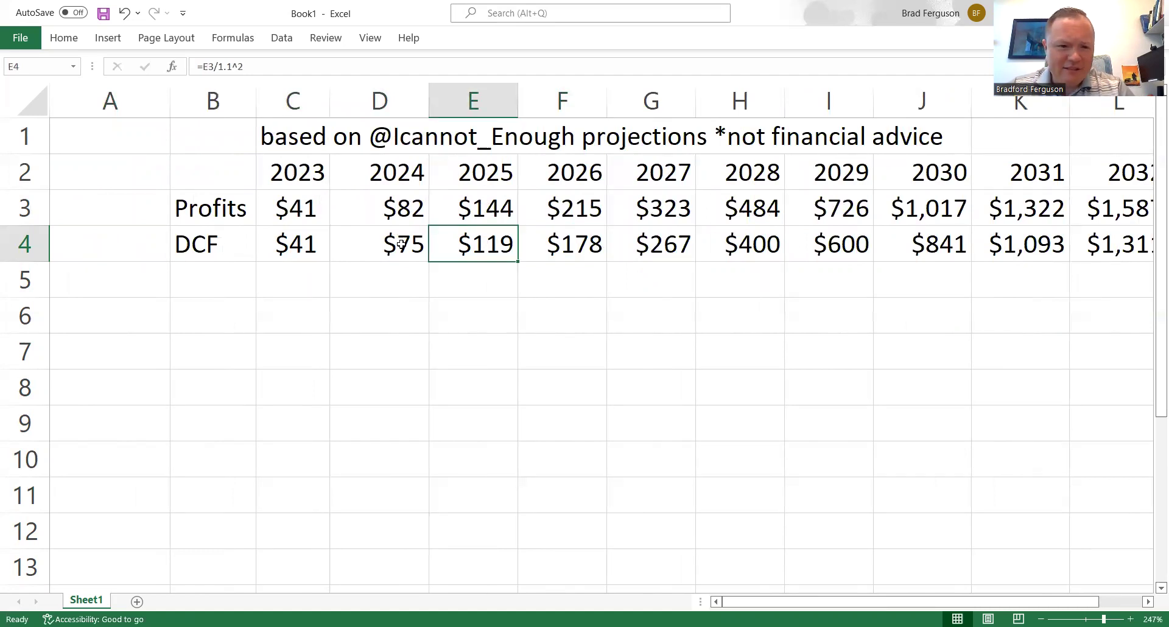
left_click(485, 280)
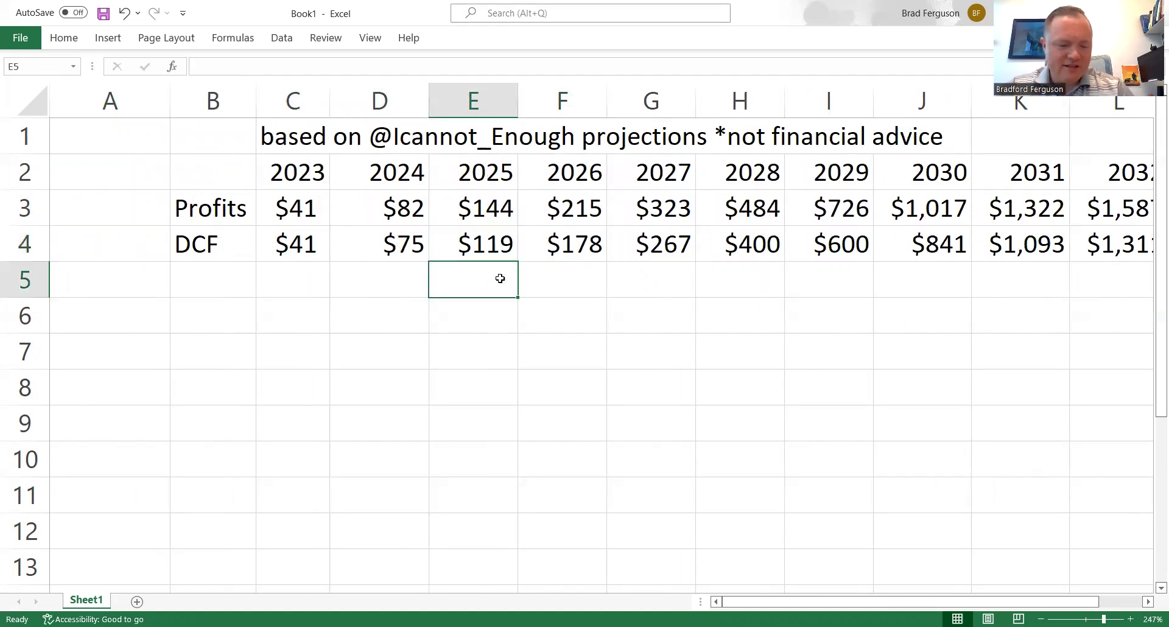
type("2")
left_click(586, 281)
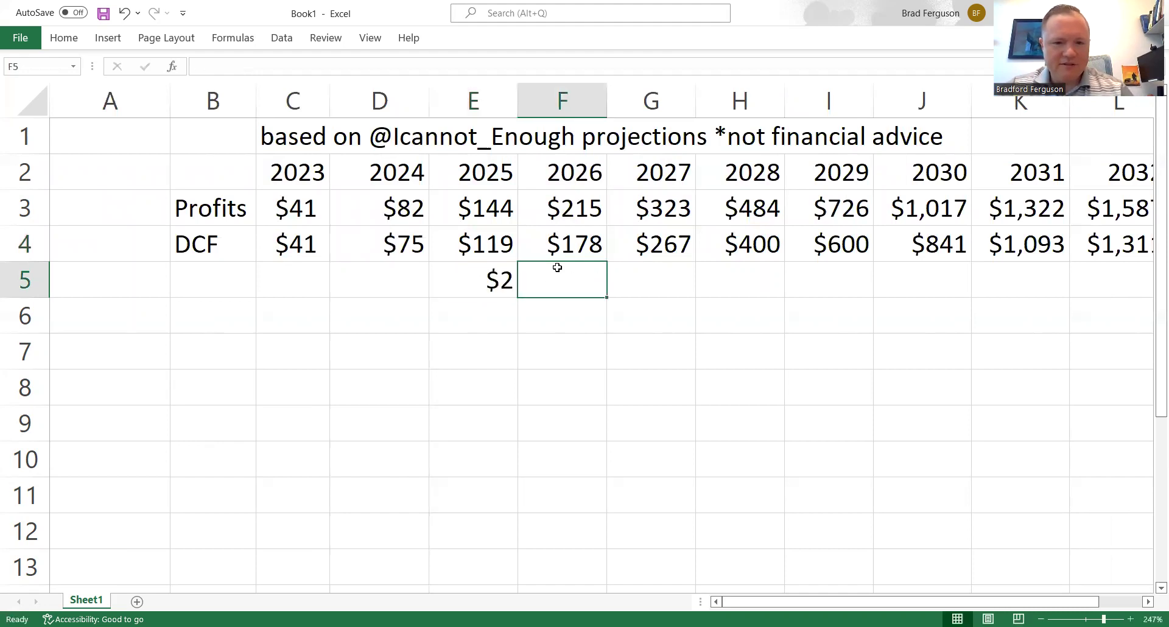
left_click(490, 274)
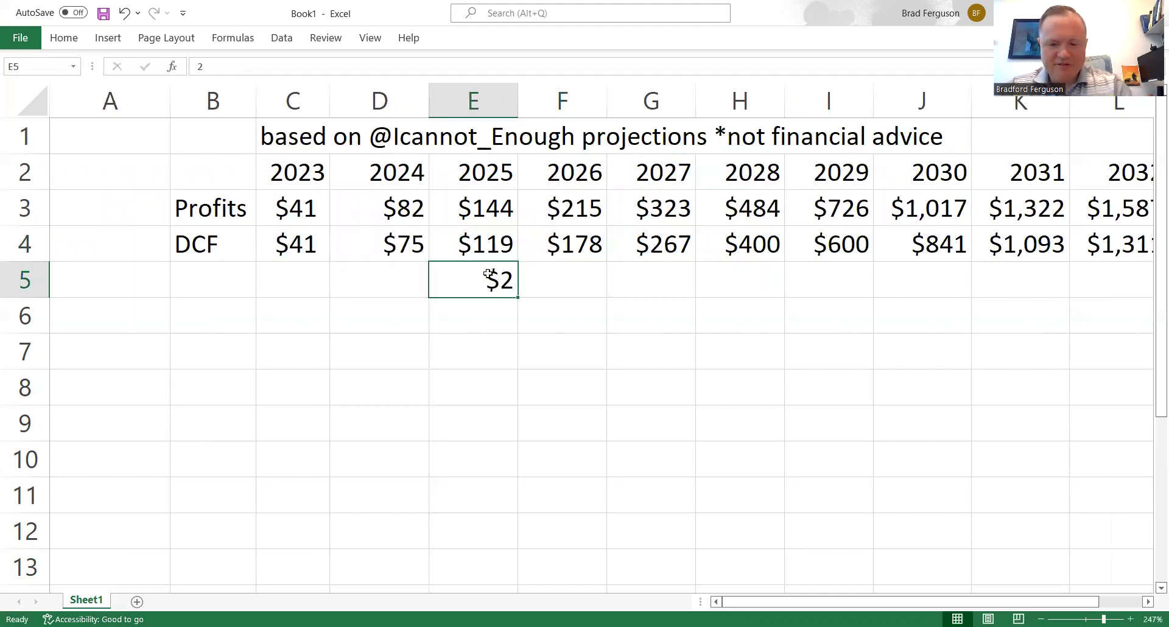
key("Delete")
Change the 2026 DCF formula in F4 to =F3/1.1^3.
left_click(578, 238)
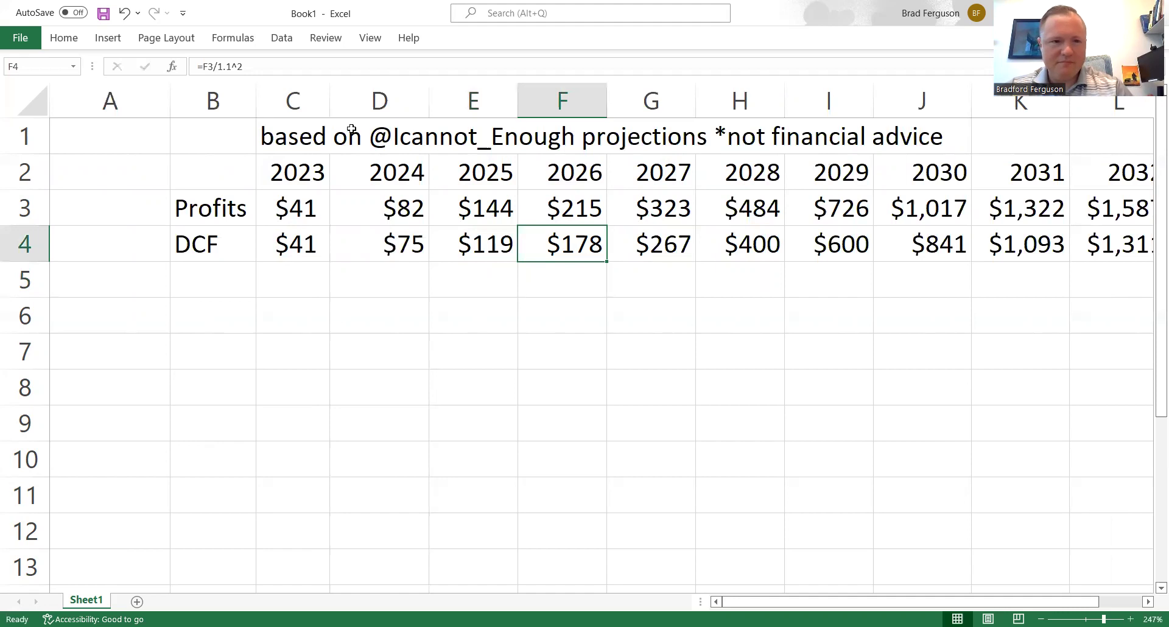
left_click(303, 67)
key("BackSpace")
type("3")
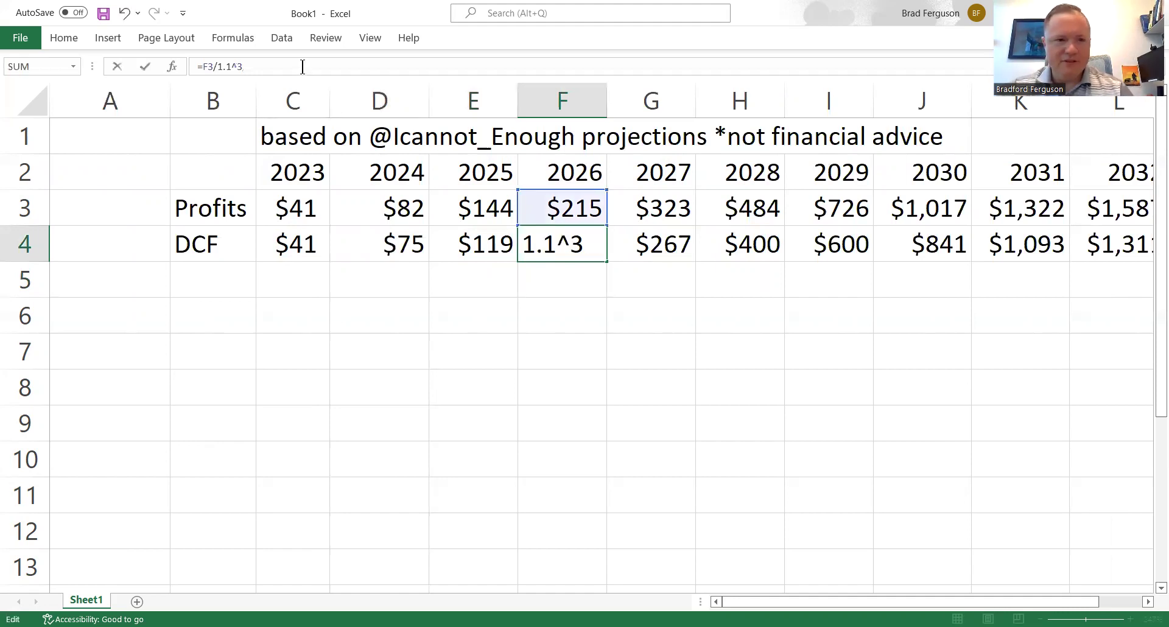
key("Return")
Change the 2027 DCF formula in G4 to =G3/1.1^4.
key("Right")
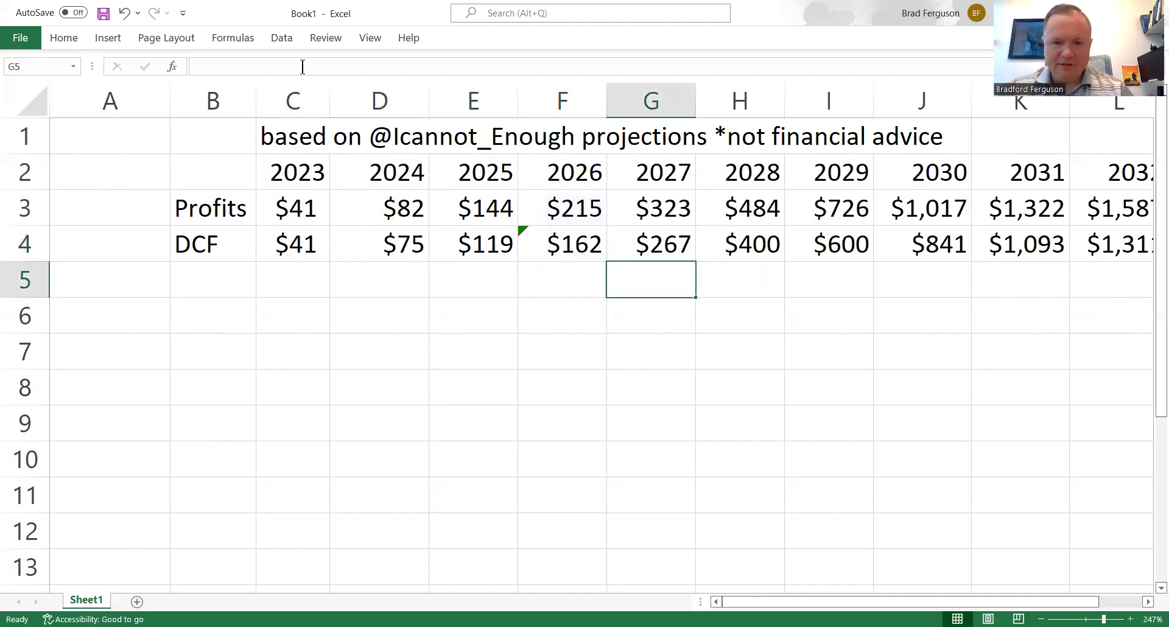
key("Up")
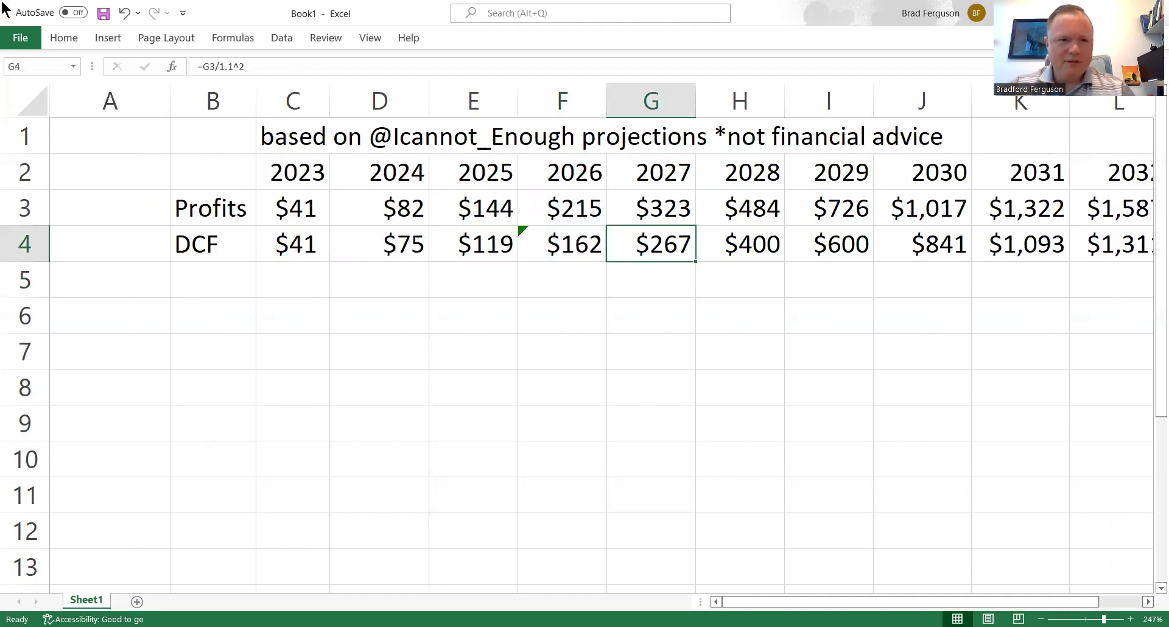
left_click(254, 64)
key("BackSpace")
type("4")
key("Return")
Change the 2028 DCF formula in H4 to =H3/1.1^5.
key("Right")
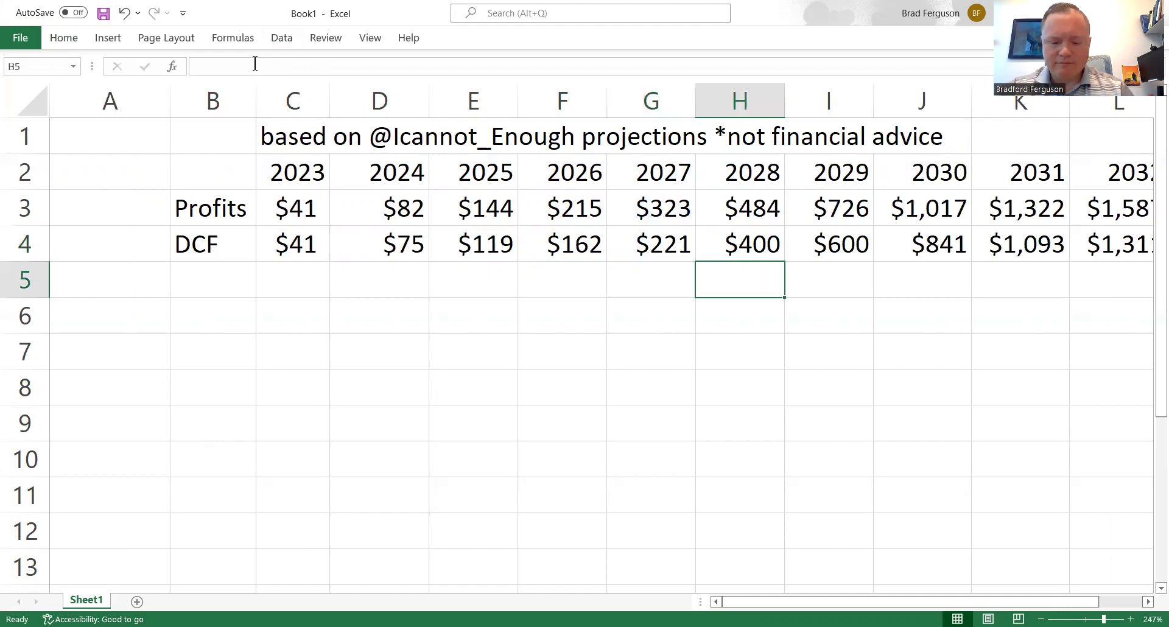
key("Up")
left_click(255, 64)
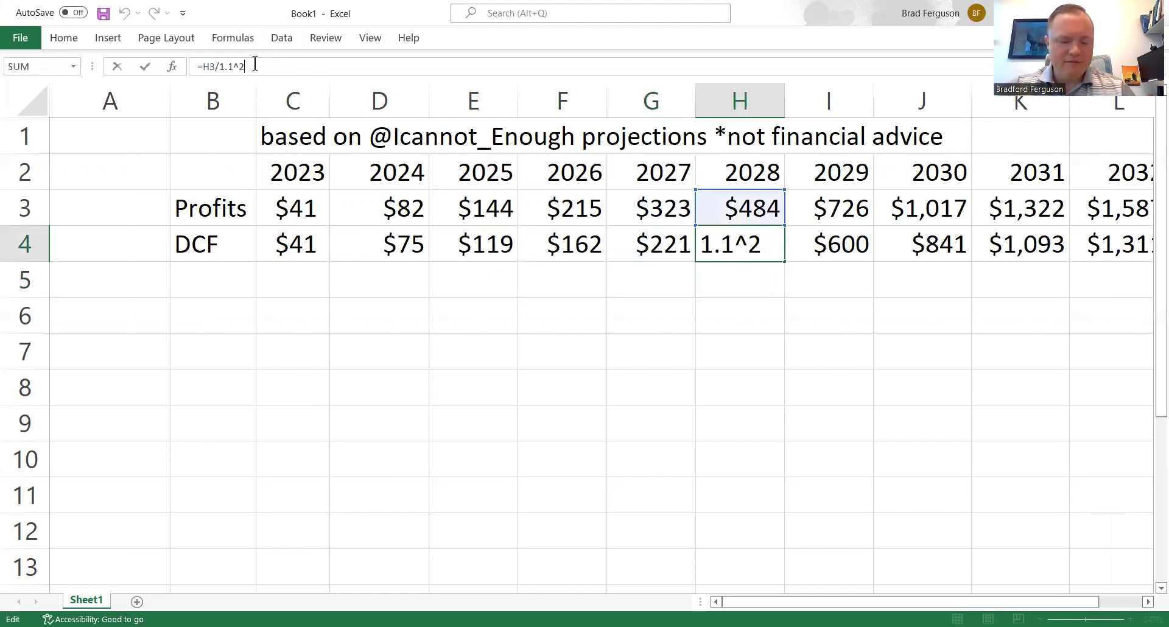
key("BackSpace")
type("5")
key("Return")
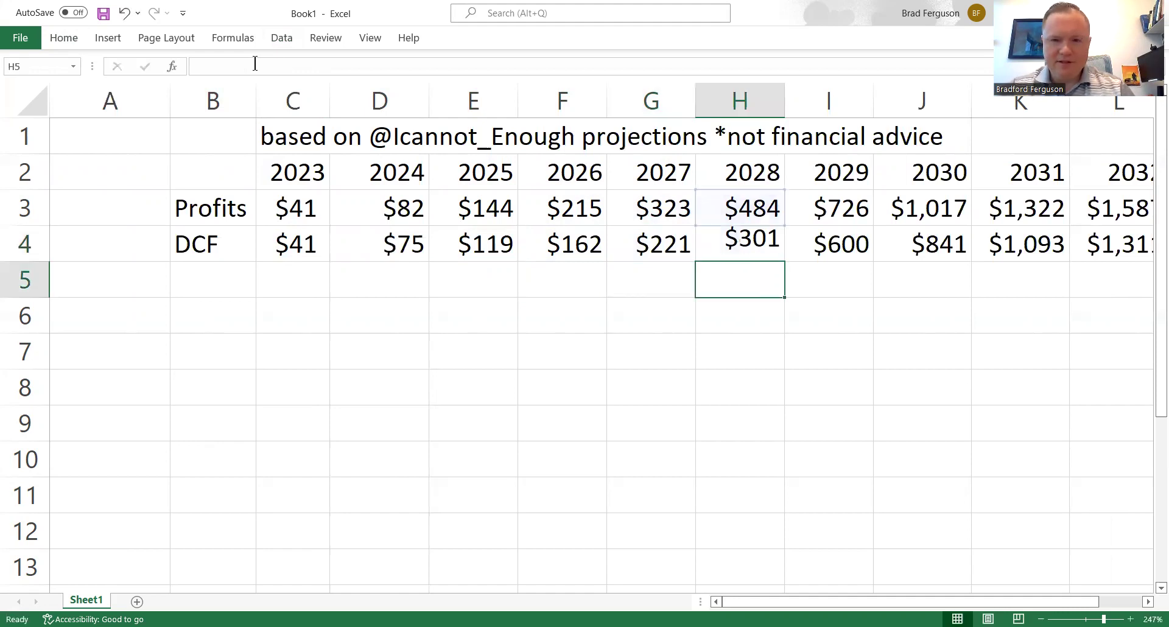
Change the 2029 DCF formula in I4 to =I3/1.1^6.
left_click(854, 244)
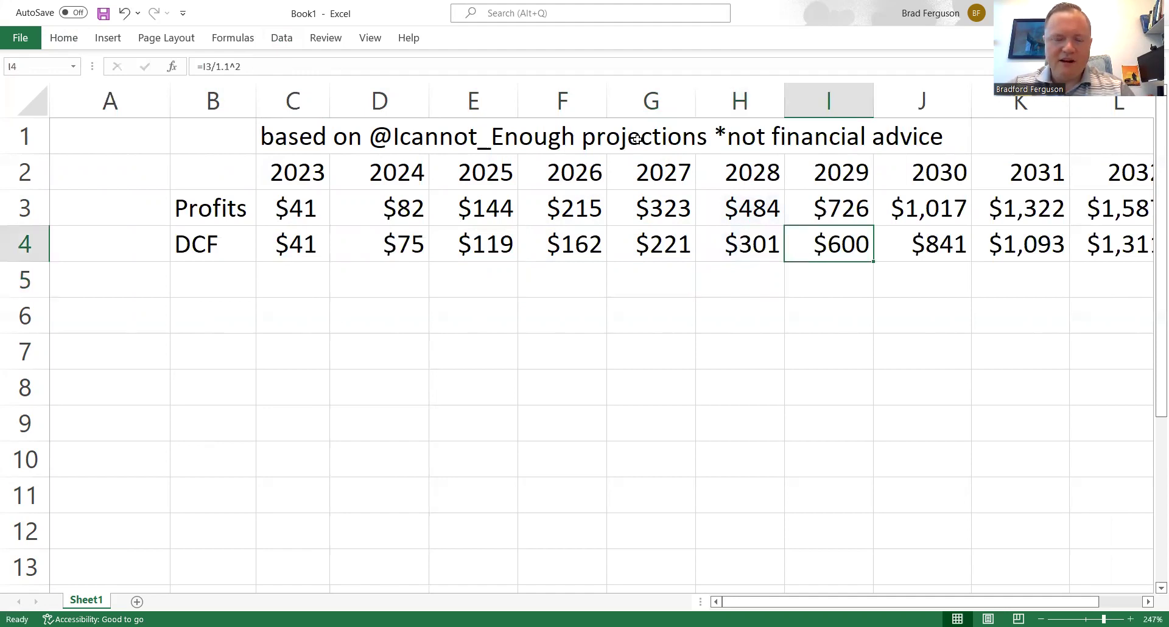
key("F2")
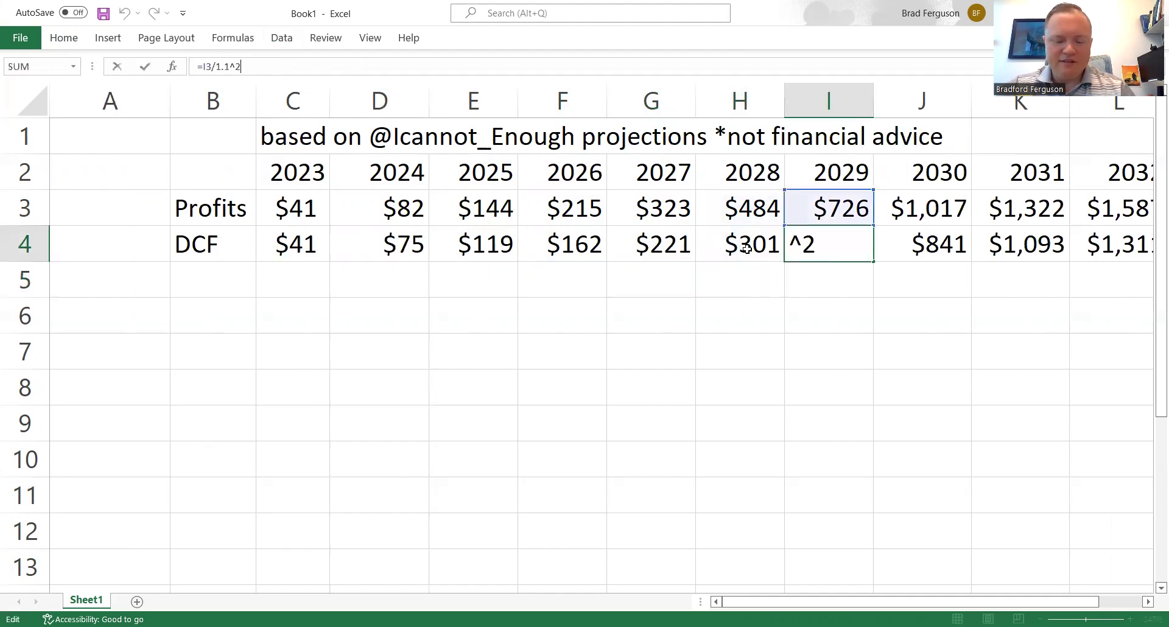
key("BackSpace")
type("6")
key("Return")
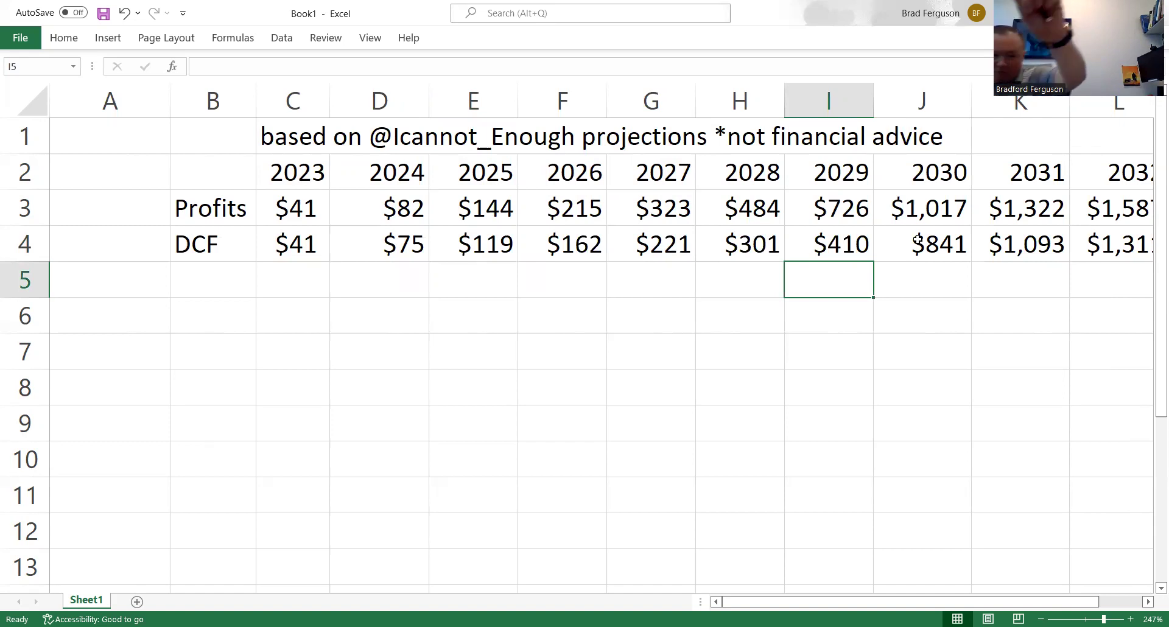
Check the year in I2 against the discount exponent in I4, and look at the 2030 DCF formula in J4.
scroll(926, 251, "down", 1)
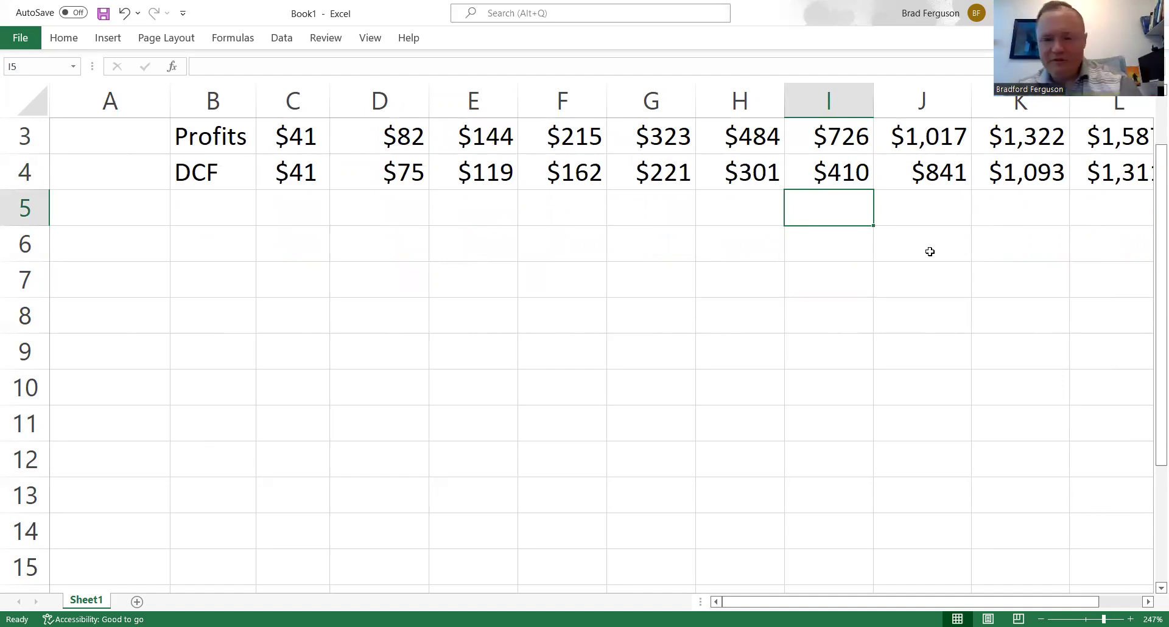
key("Up")
key("Up")
key("Up")
key("Up")
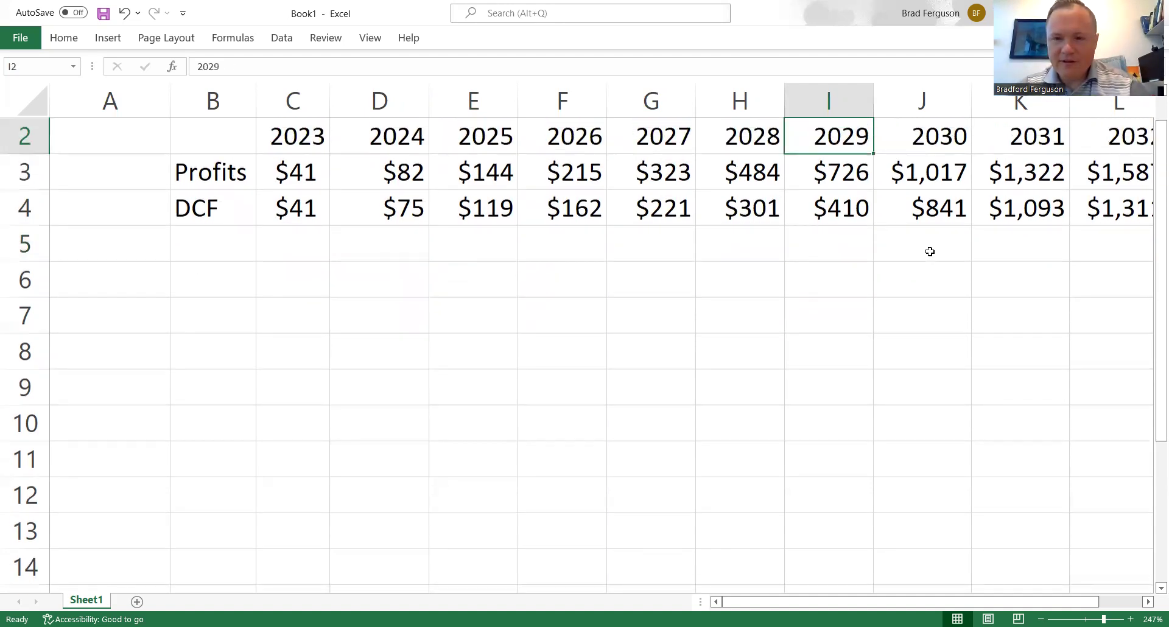
key("Down")
key("Down")
key("Down")
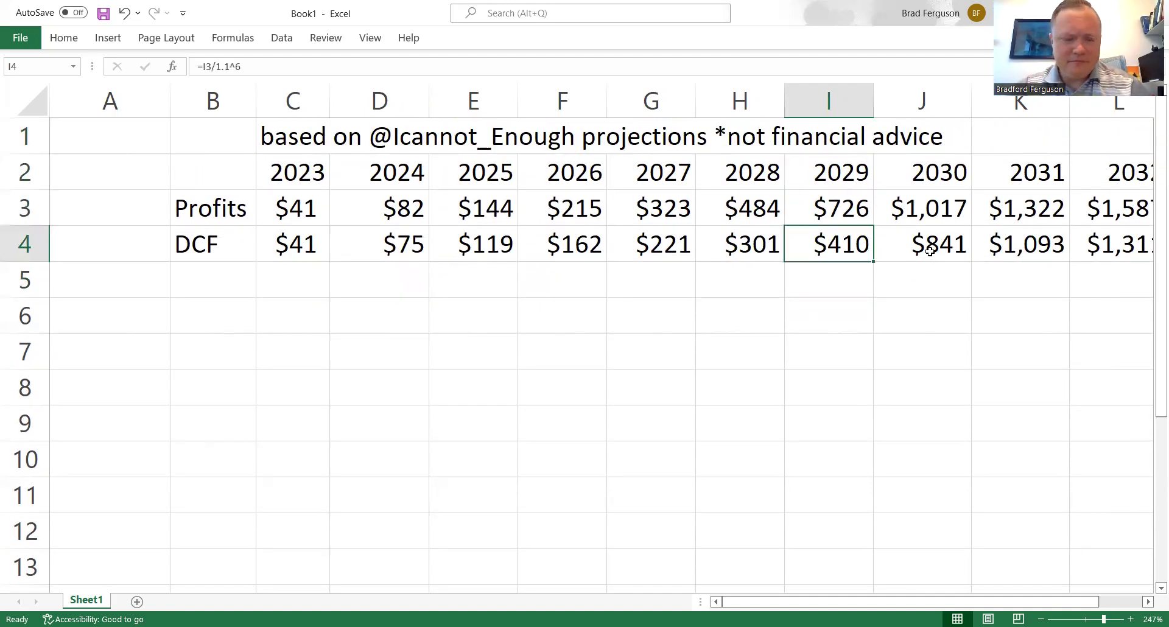
key("Right")
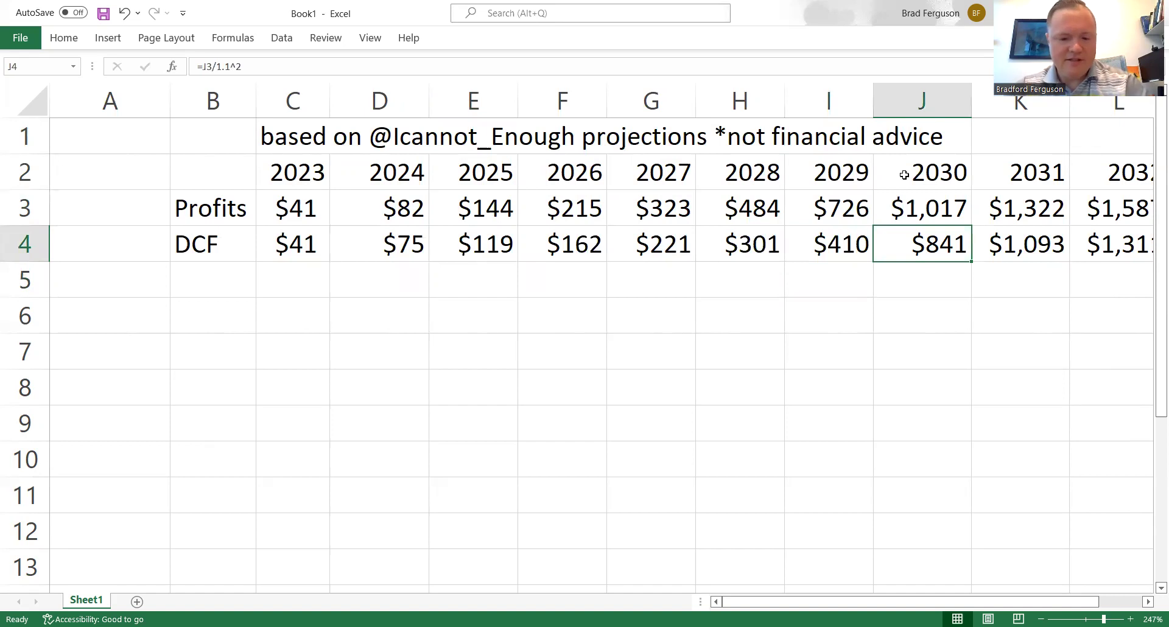
Change the 2030 DCF formula in J4 to =J3/1.1^7.
left_click(363, 66)
key("BackSpace")
type("7")
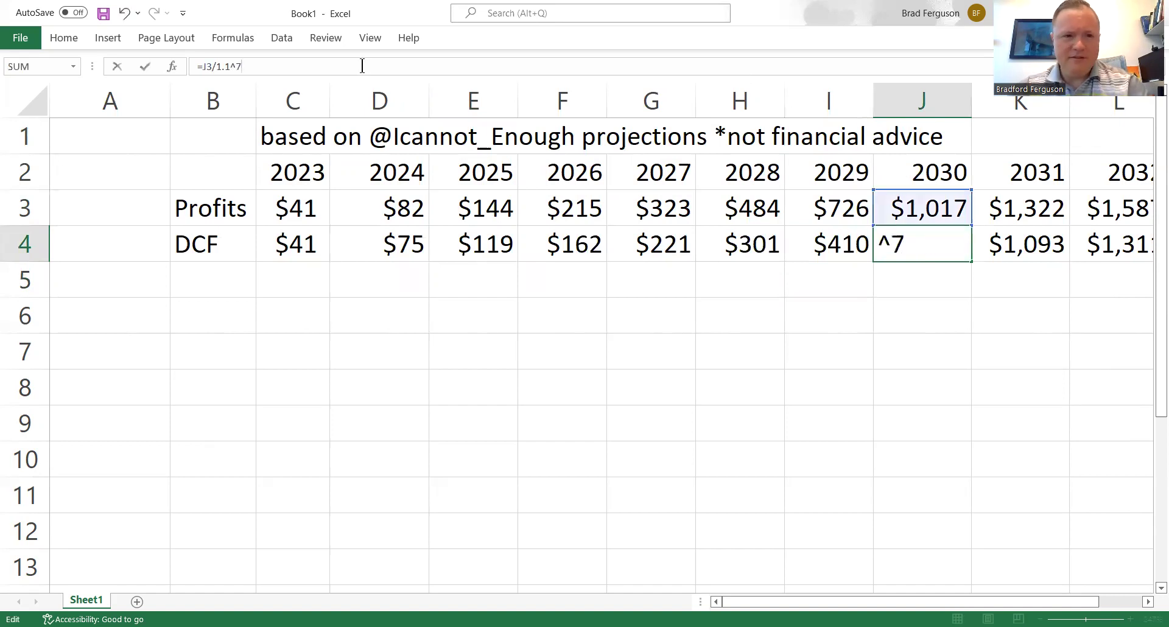
key("Return")
Change the 2031 DCF formula in K4 to =K3/1.1^8.
key("Right")
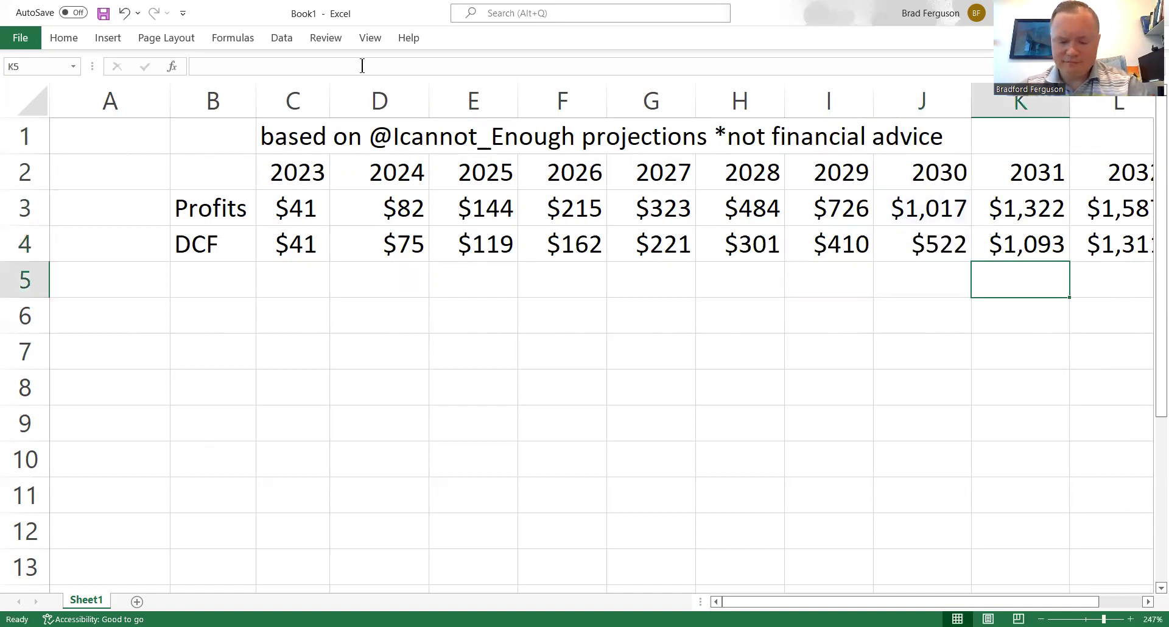
key("Up")
key("F2")
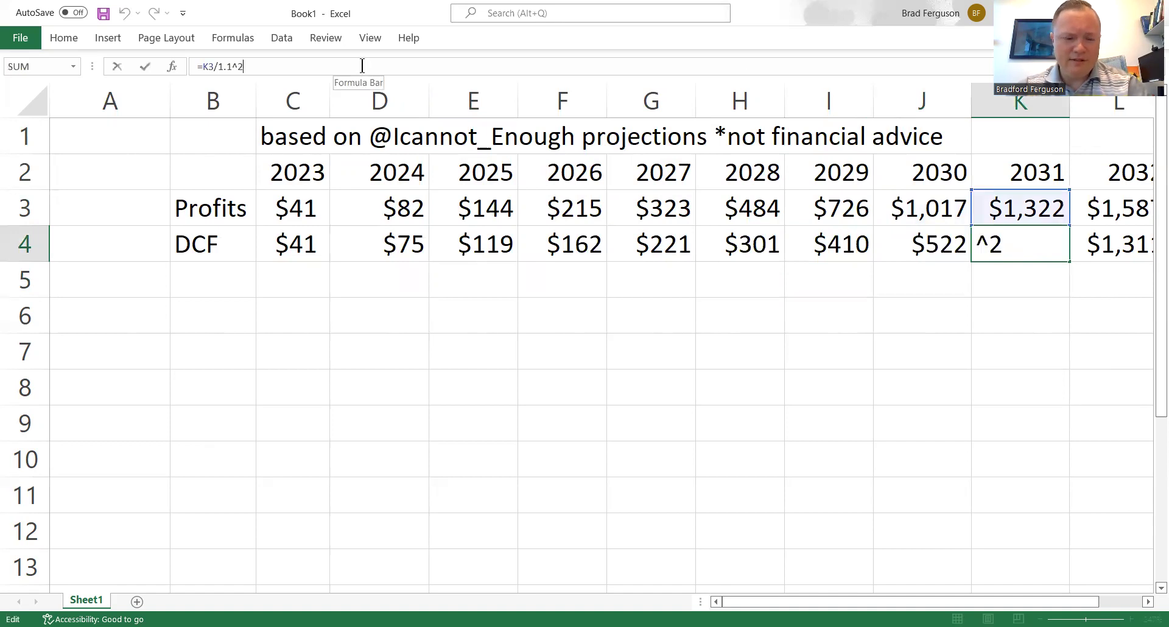
key("BackSpace")
type("8")
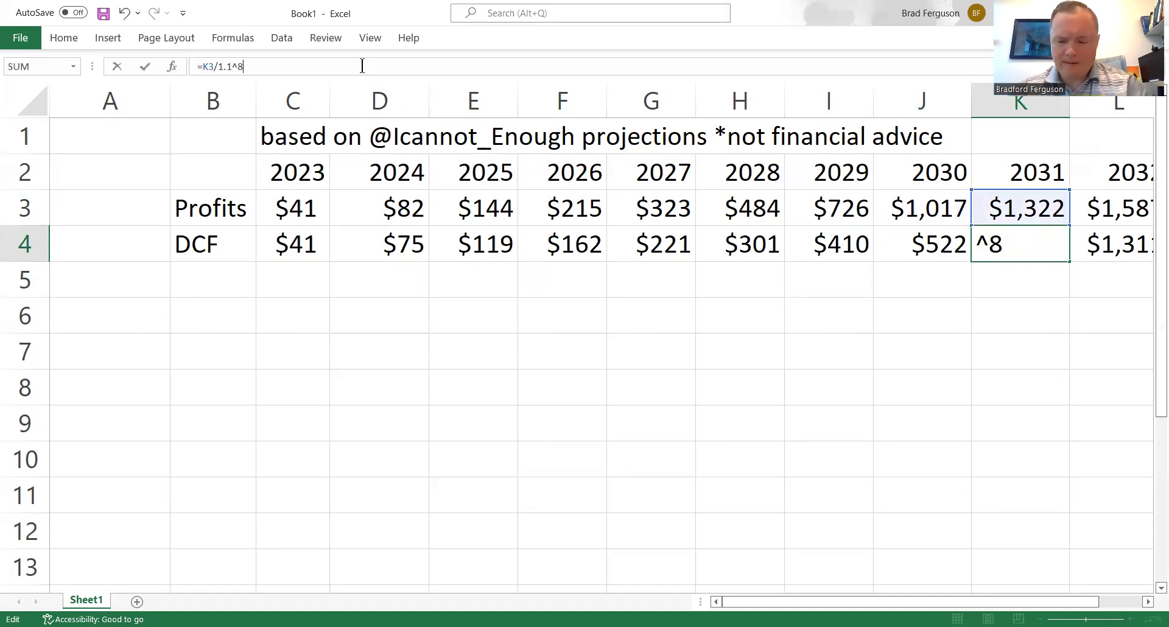
key("Return")
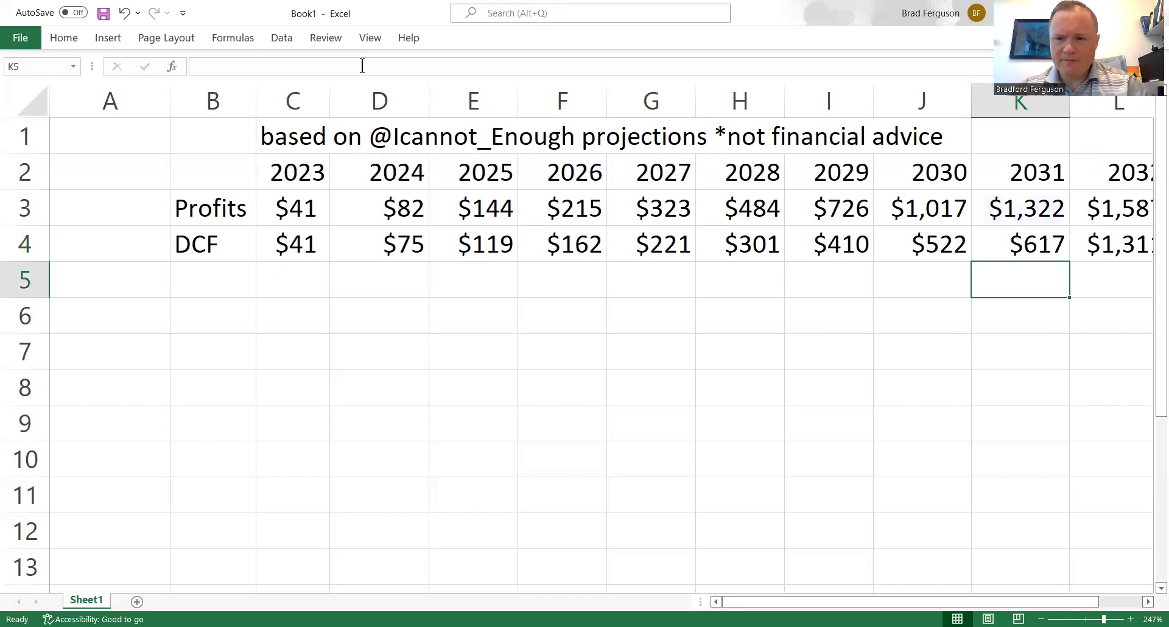
Change the 2032 DCF formula in L4 to =L3/1.1^9.
key("Right")
key("Up")
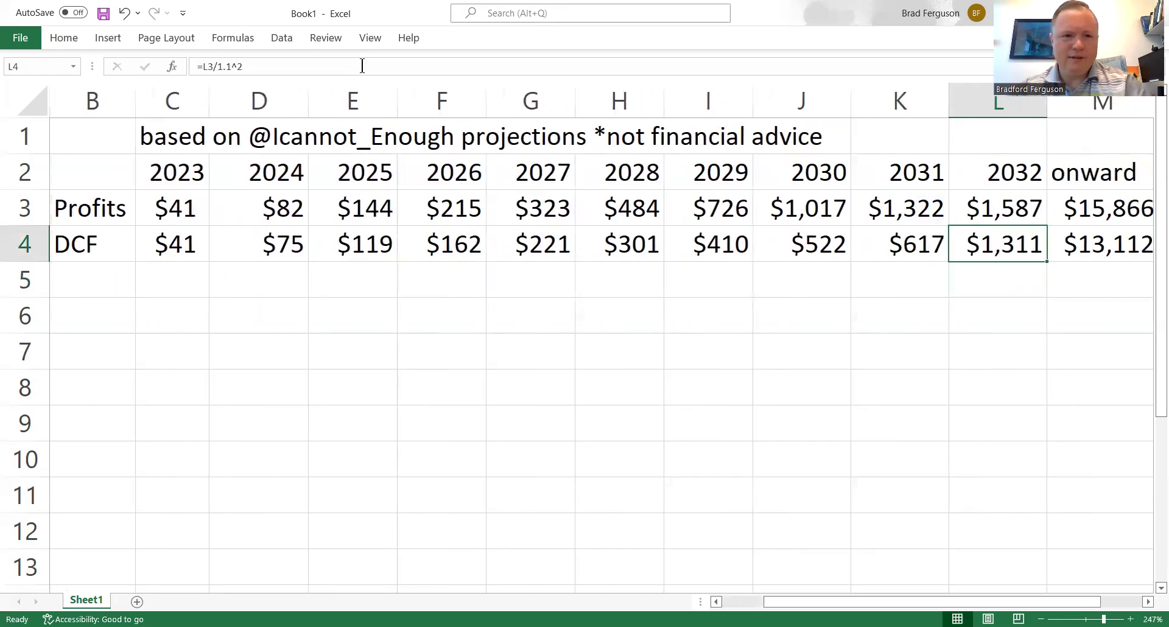
key("F2")
key("BackSpace")
type("9")
key("Return")
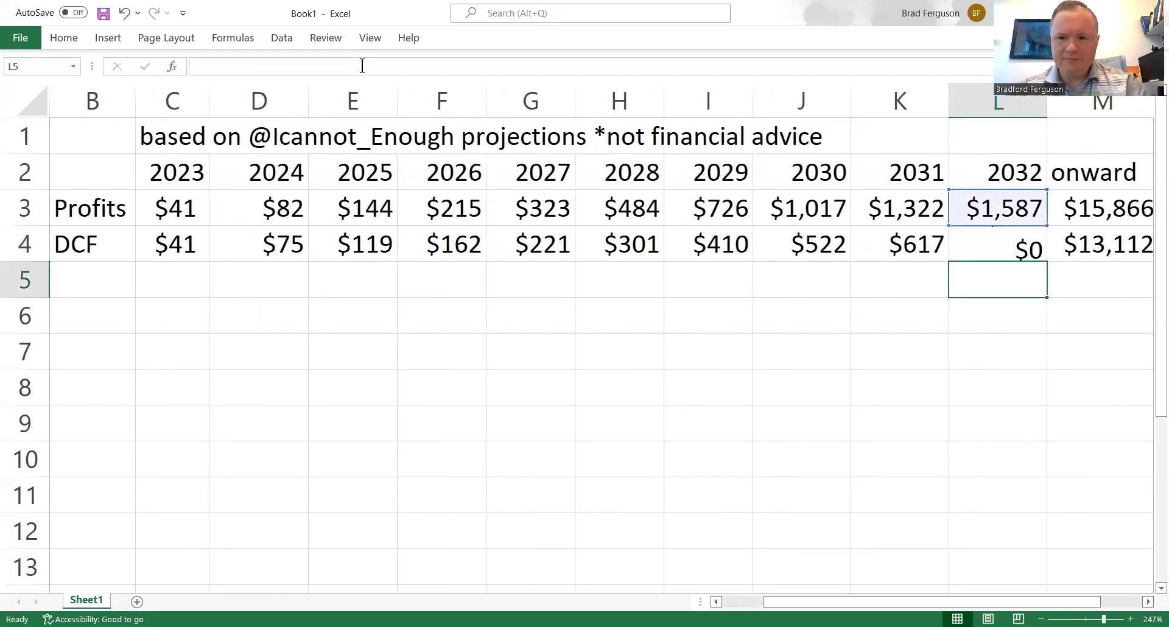
Change the DCF formula for the onward column in M4 to =M3/1.1^10.
left_click(1106, 244)
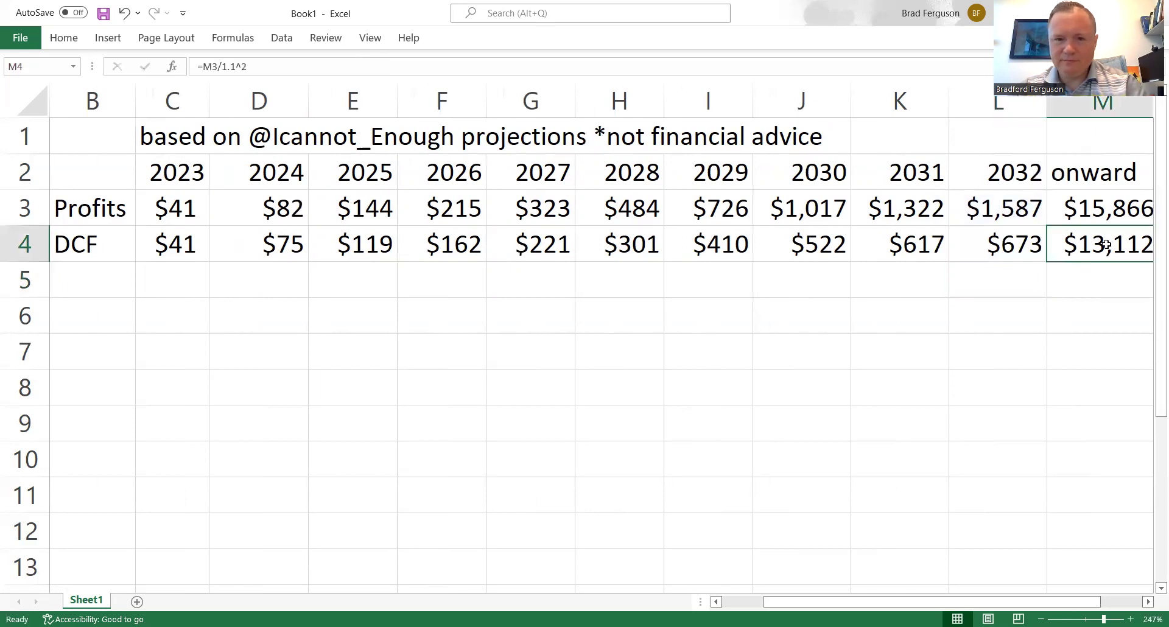
left_click(261, 66)
key("BackSpace")
type("10")
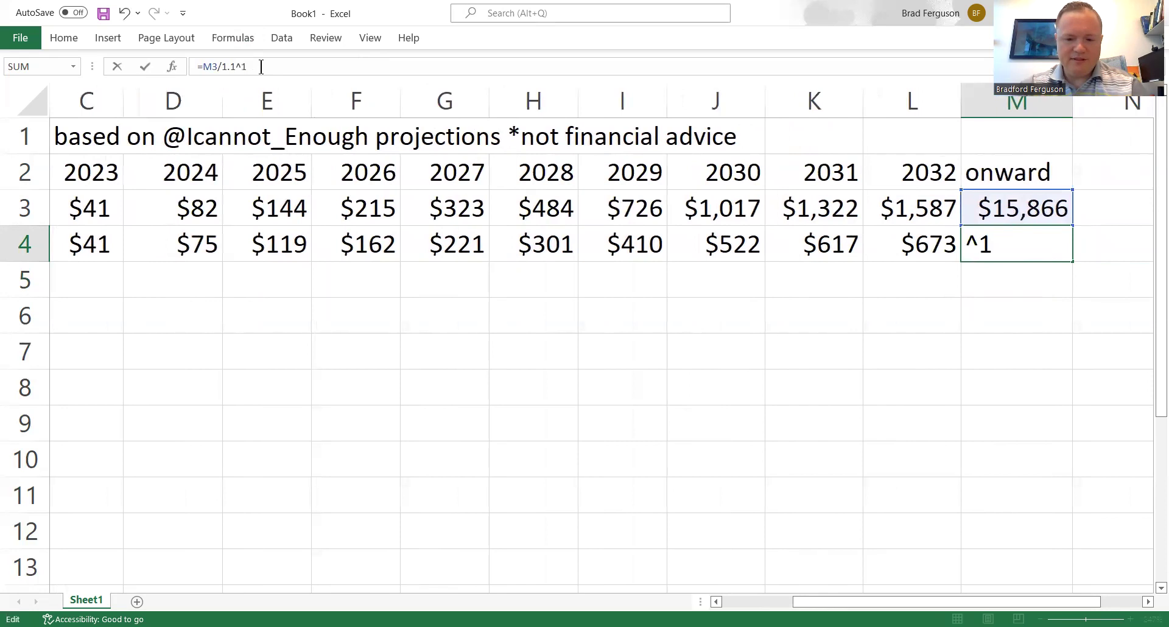
key("Return")
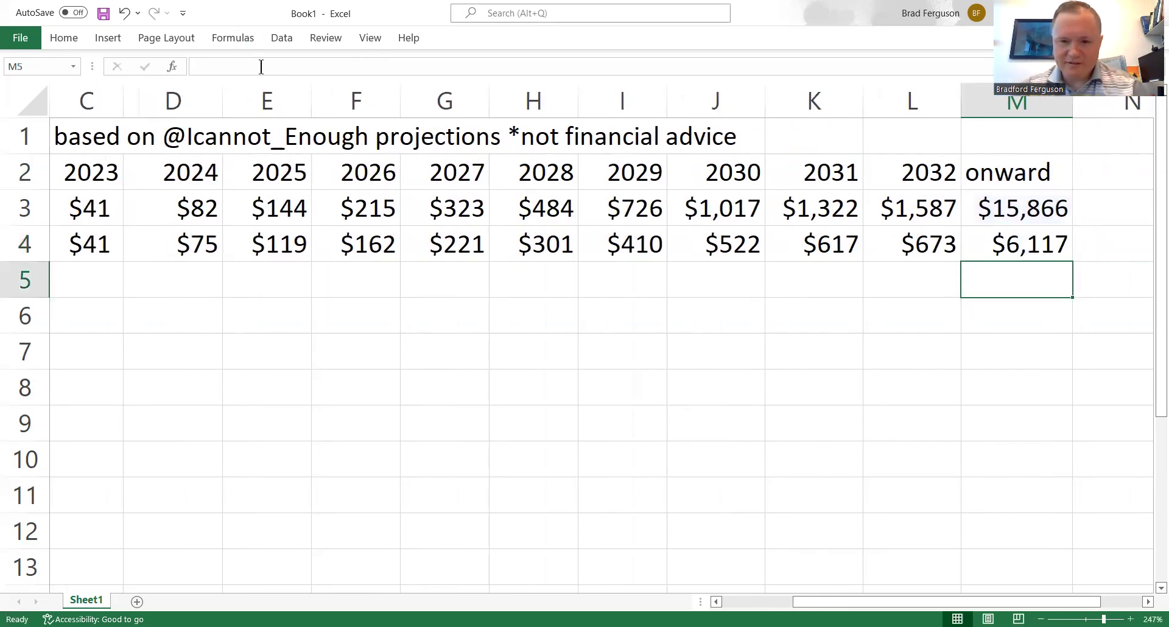
key("Left")
key("Left")
key("Left")
key("Left")
key("Left")
key("Left")
key("Left")
key("Left")
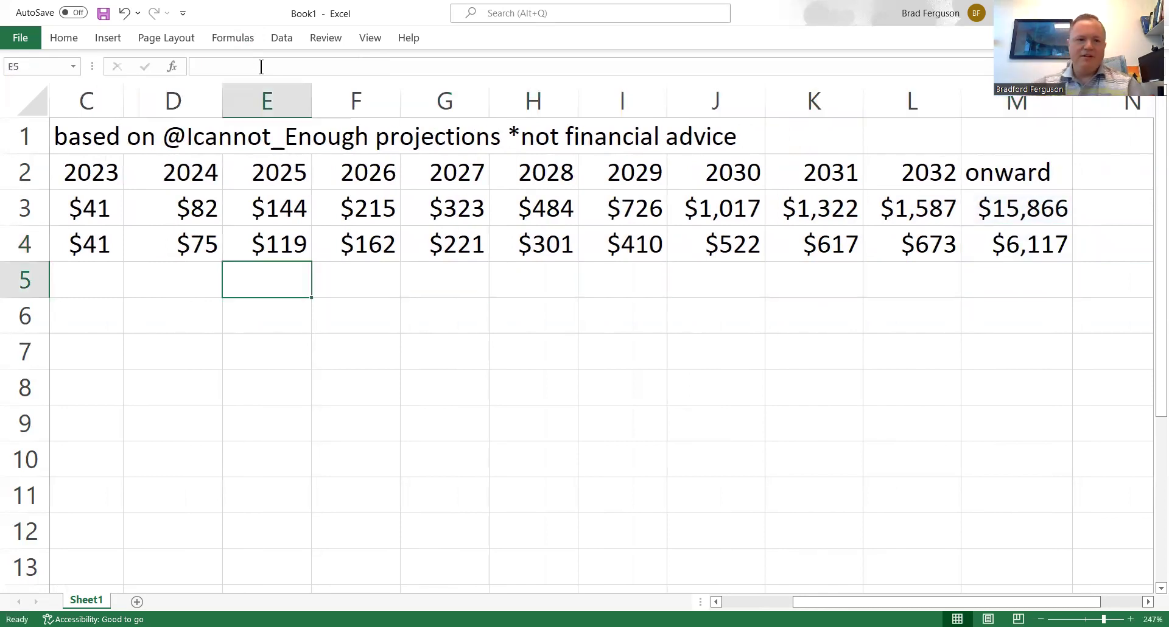
key("Left")
key("Left")
key("Left")
key("Left")
key("Right")
key("Right")
key("Right")
key("Right")
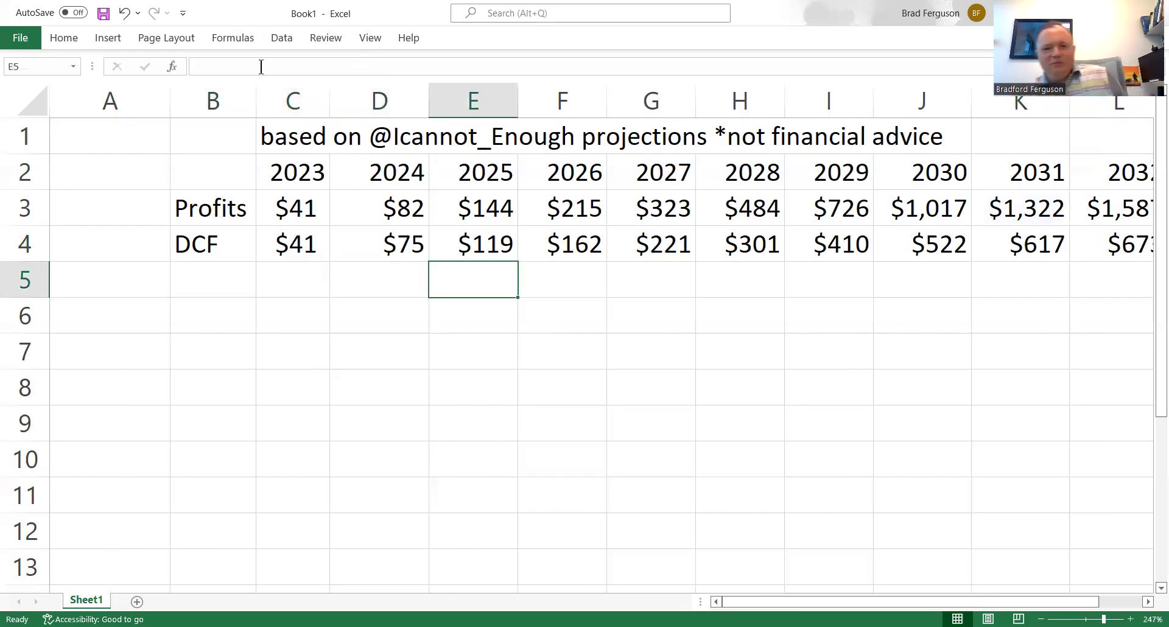
key("Right")
key("Right")
key("Right")
key("Right")
key("Right")
key("Right")
key("Right")
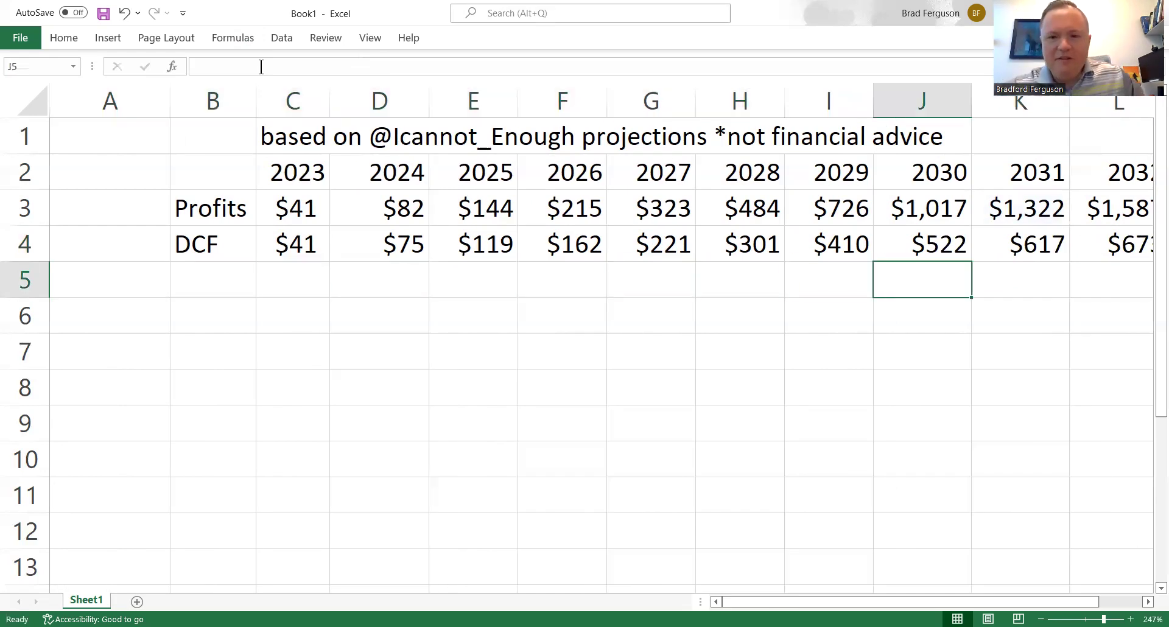
key("Right")
key("Left")
key("Left")
key("Left")
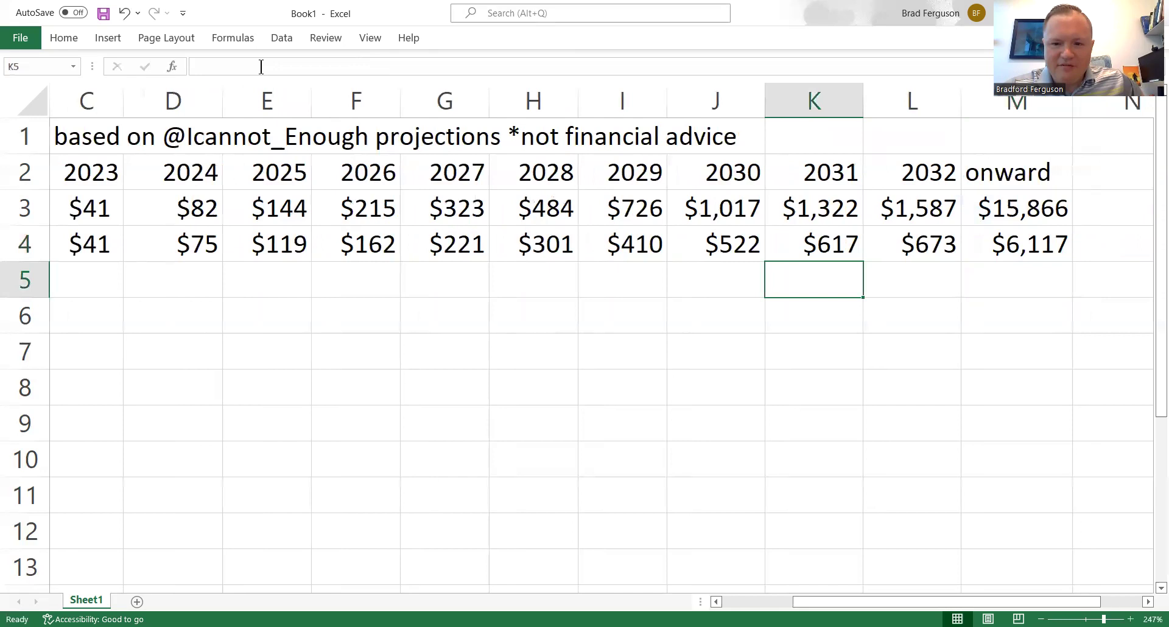
Examine the 2030 year, profit formula and DCF formula in column J, and the DCF formulas of the earlier years in row 4.
key("Up")
key("Up")
key("Up")
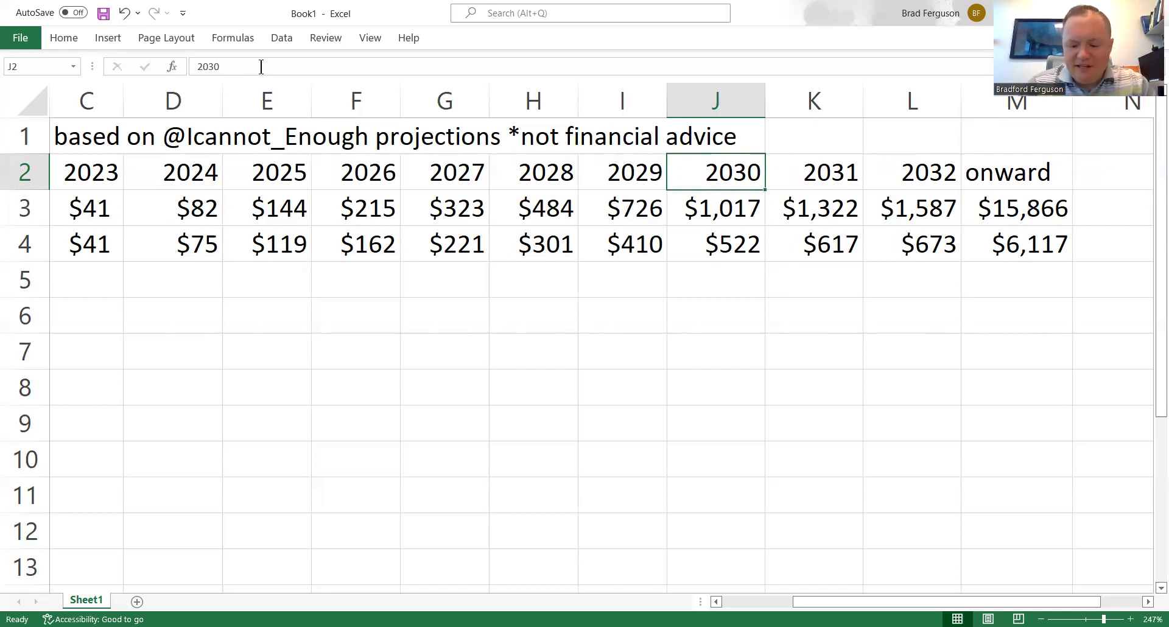
key("Down")
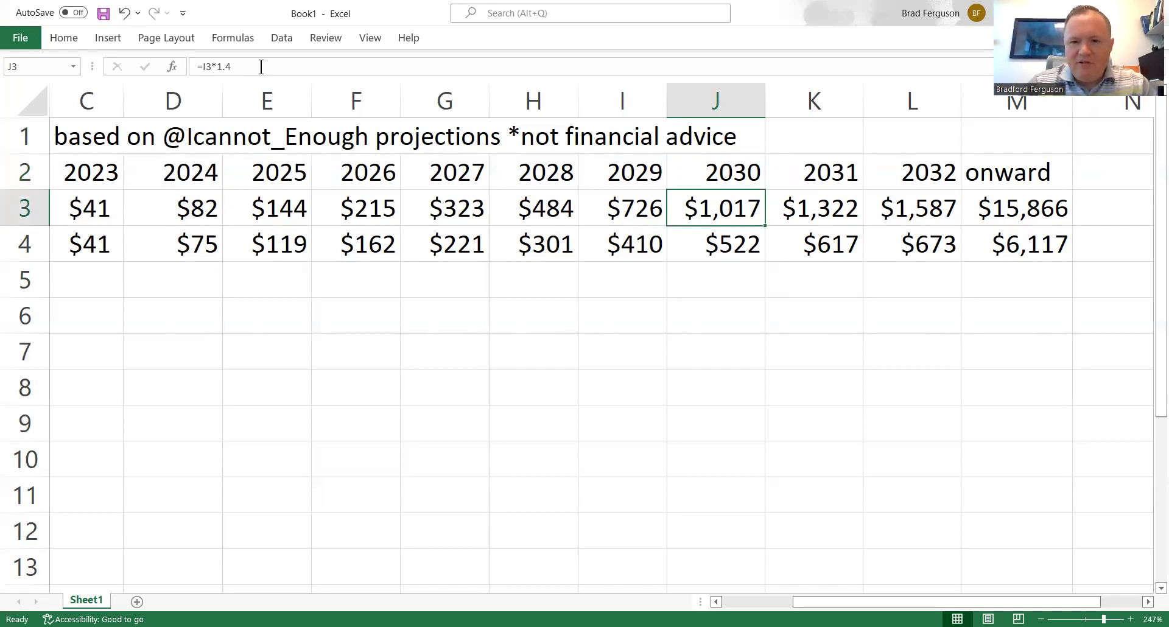
key("Up")
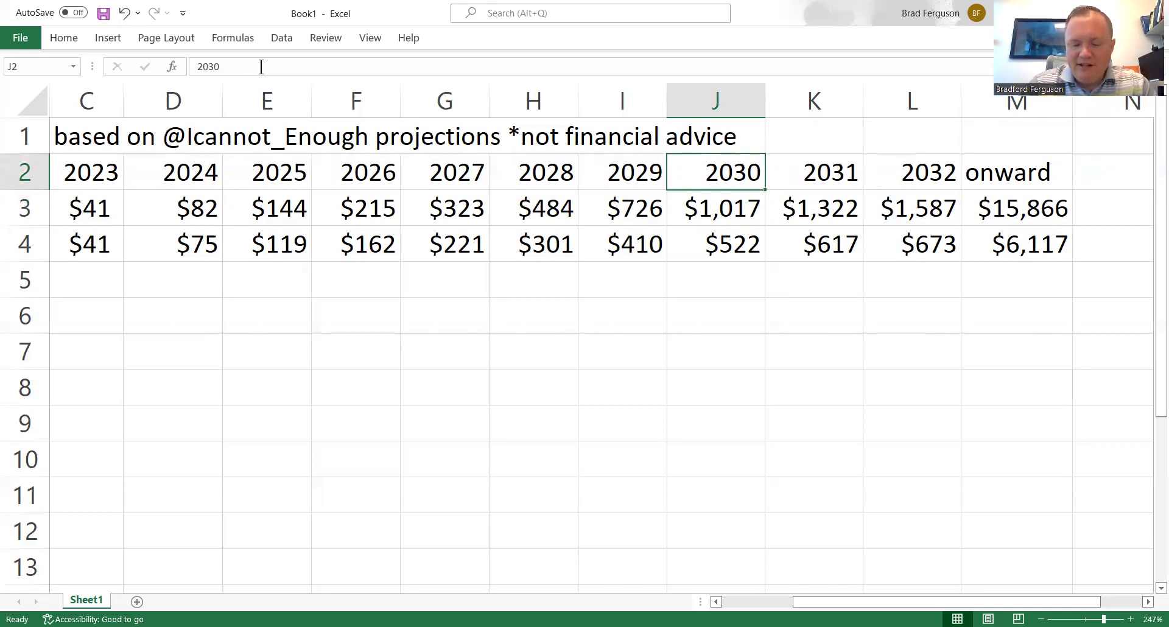
key("Down")
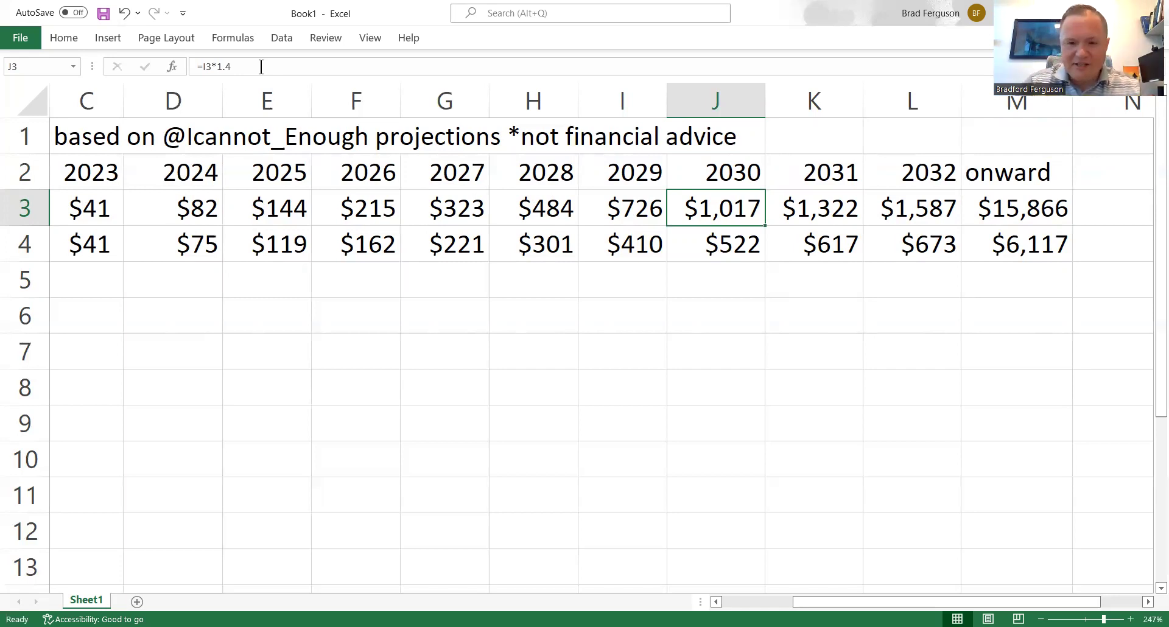
key("Down")
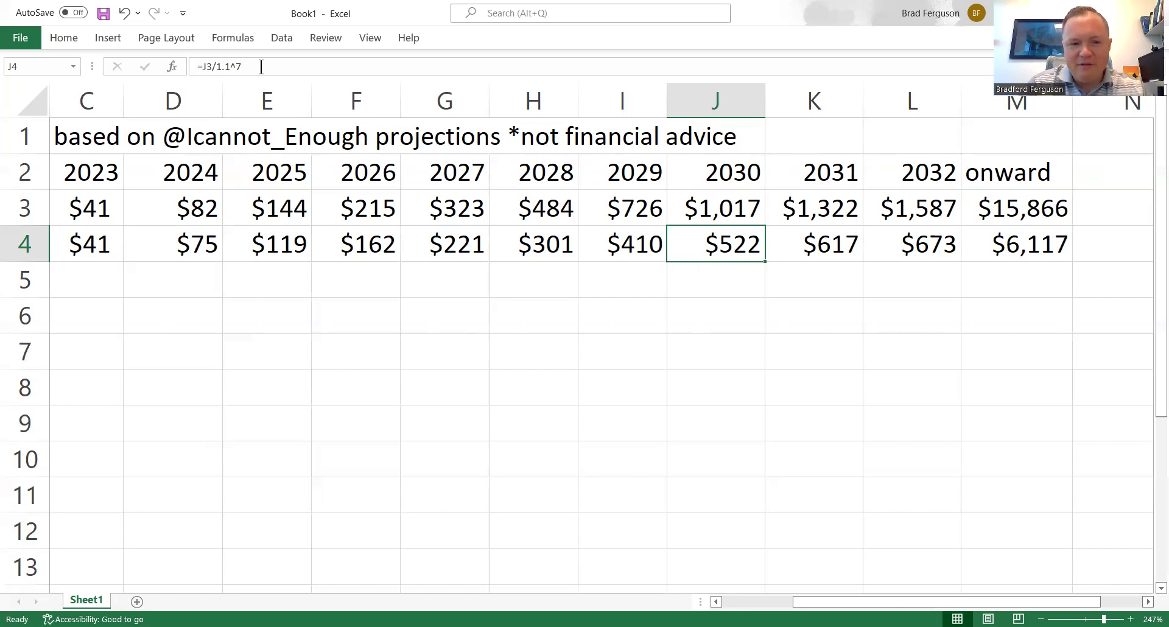
key("Left")
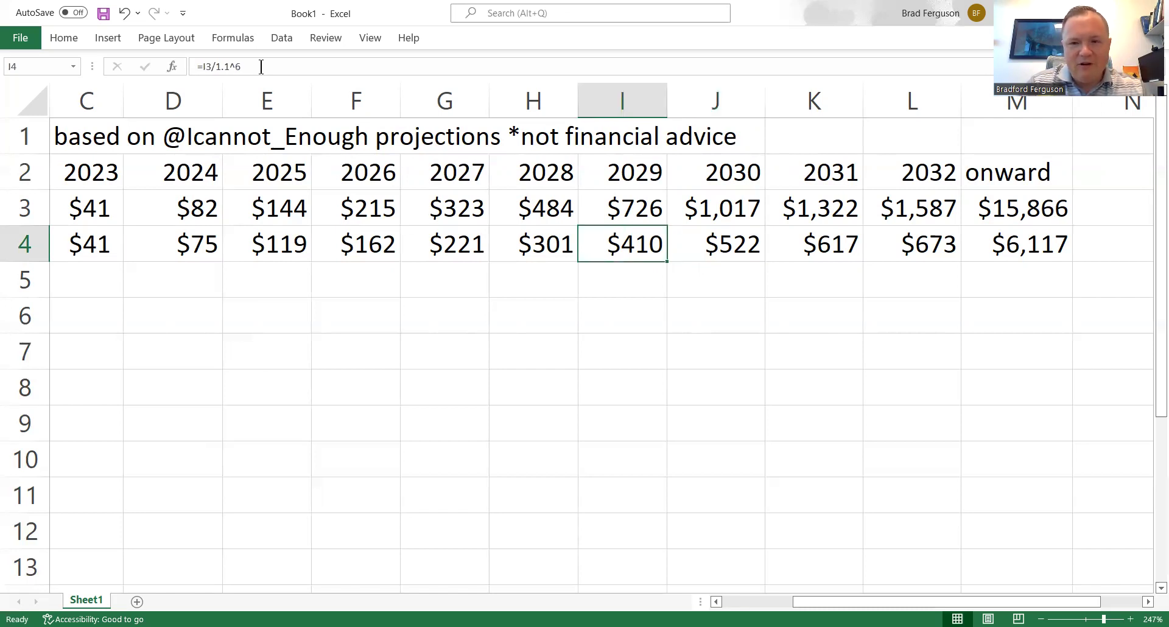
key("Left")
key("Left")
key("Left")
key("Left")
key("Left")
key("Left")
key("Left")
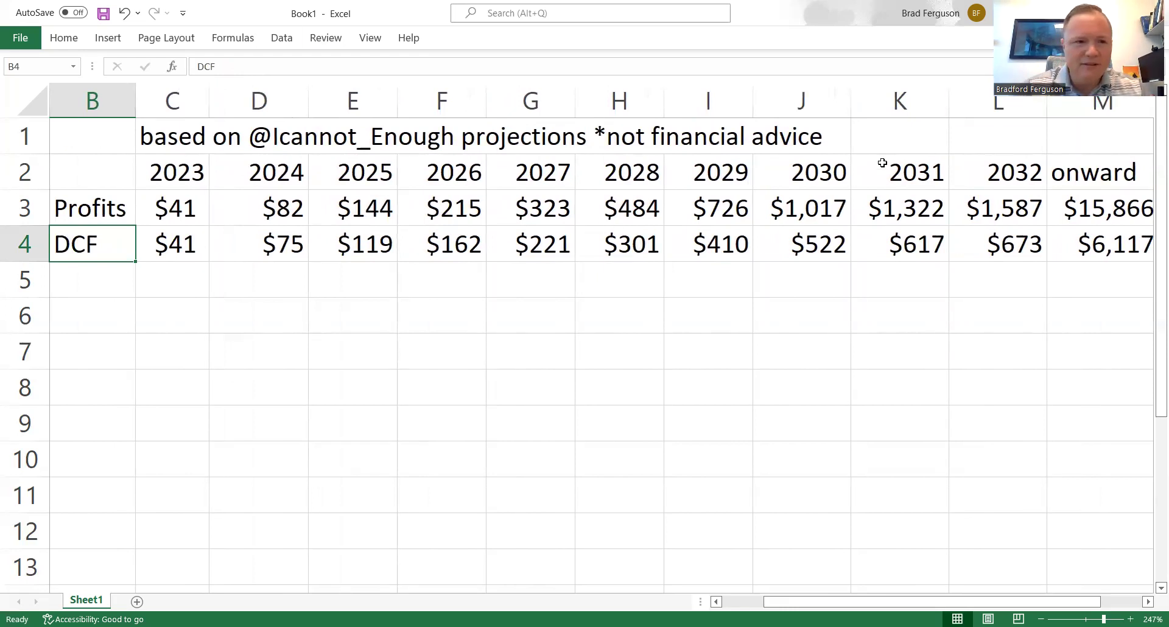
Review the DCF formulas in row 4 from 2028 back to the first projection years.
left_click(201, 274)
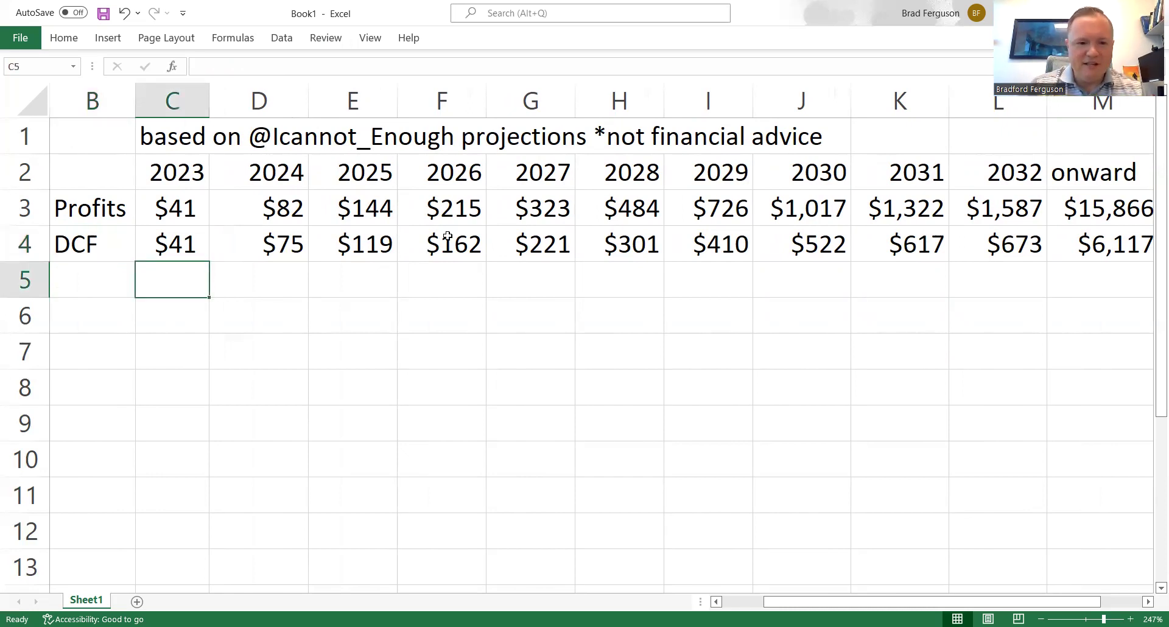
key("Right")
key("Right")
key("Right")
key("Right")
key("Right")
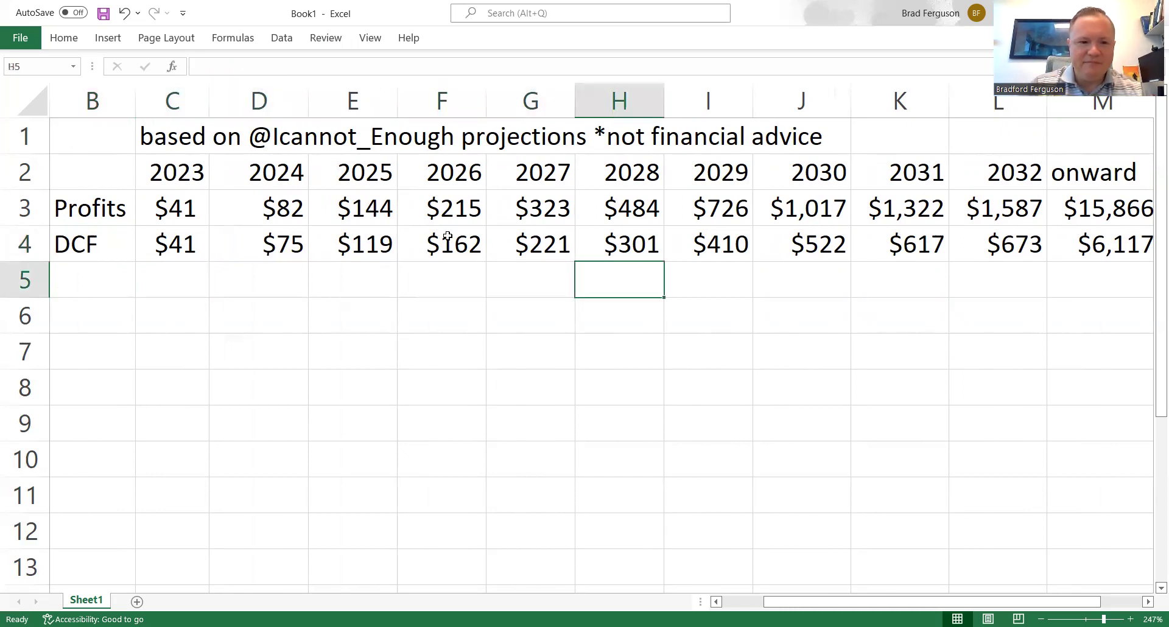
key("Up")
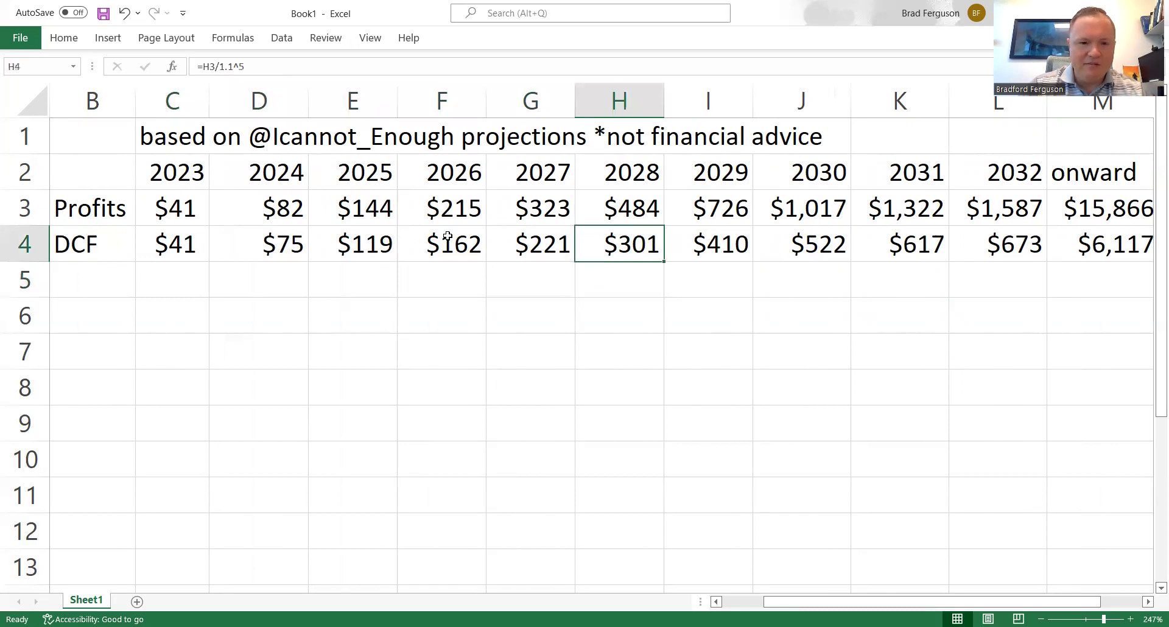
key("Left")
key("Left")
key("Left")
key("Left")
key("Left")
Total the discounted cash flows in N4 with the formula =SUM(C4:M4).
key("Right")
key("Right")
key("Right")
key("Right")
key("Right")
key("Right")
key("Right")
key("Right")
key("Right")
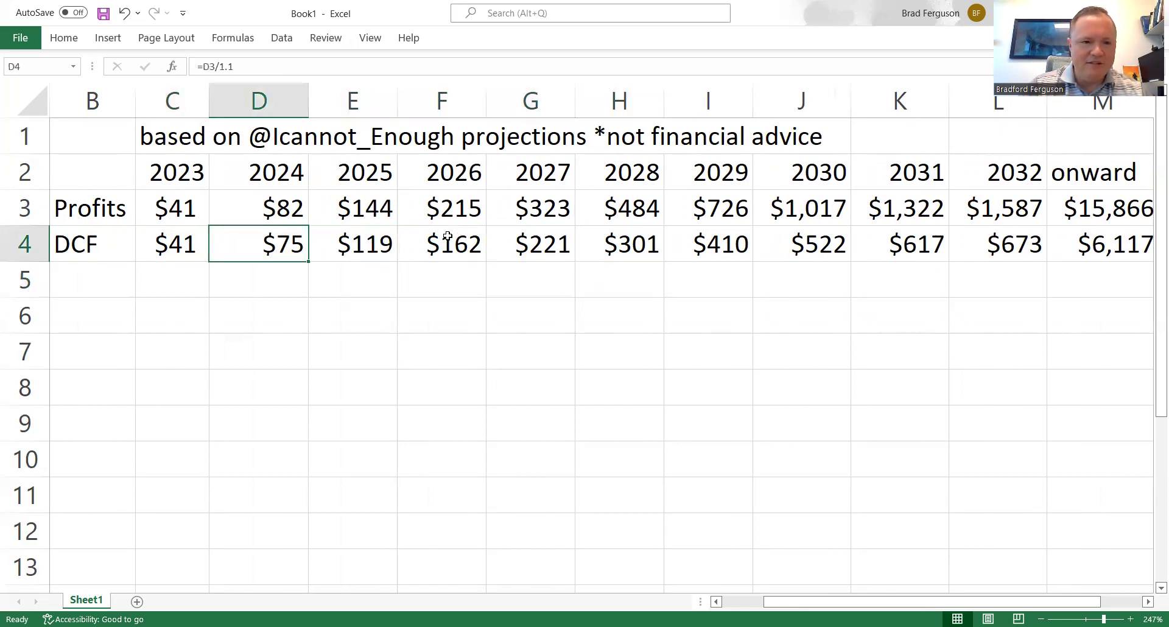
key("Right")
key("Right")
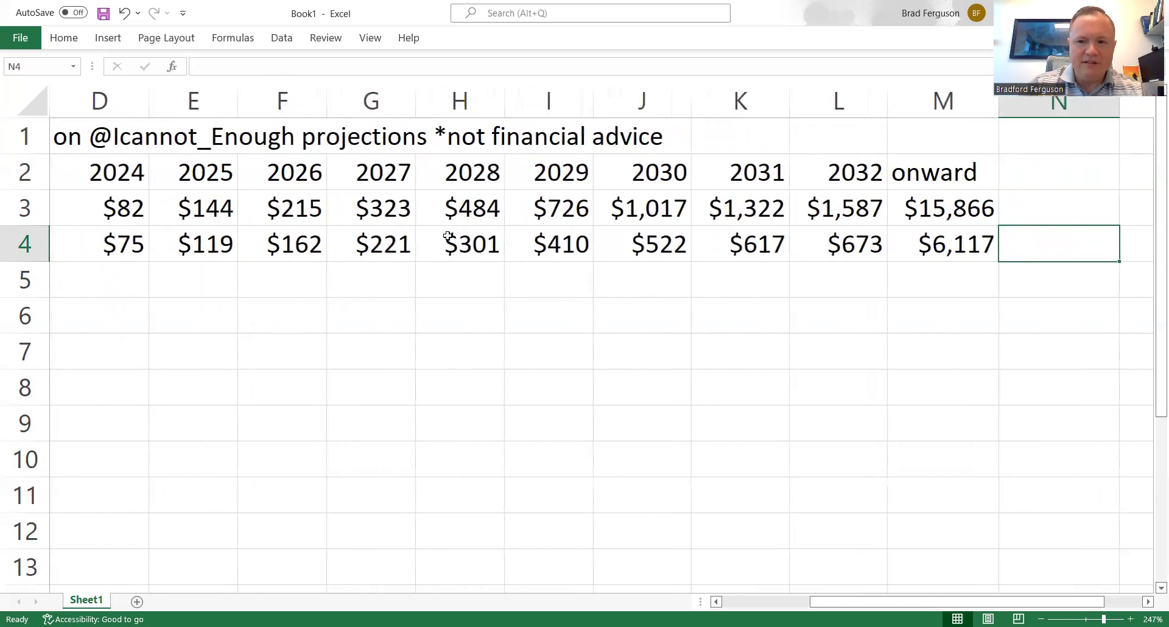
type("=")
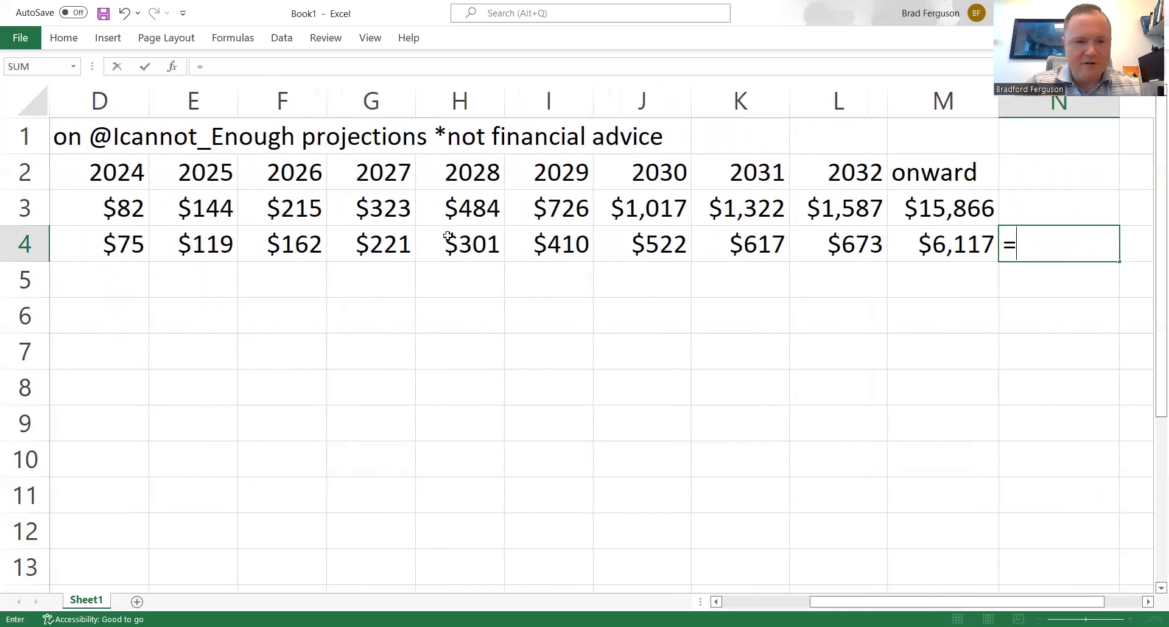
type("sum(c4:m")
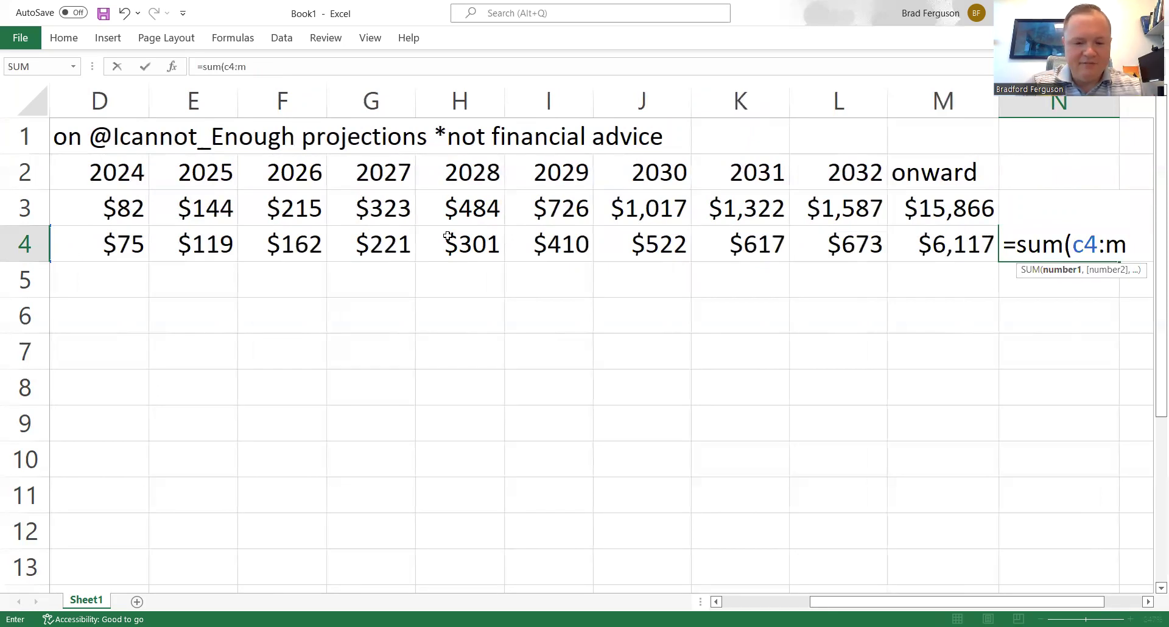
type("4")
key("Return")
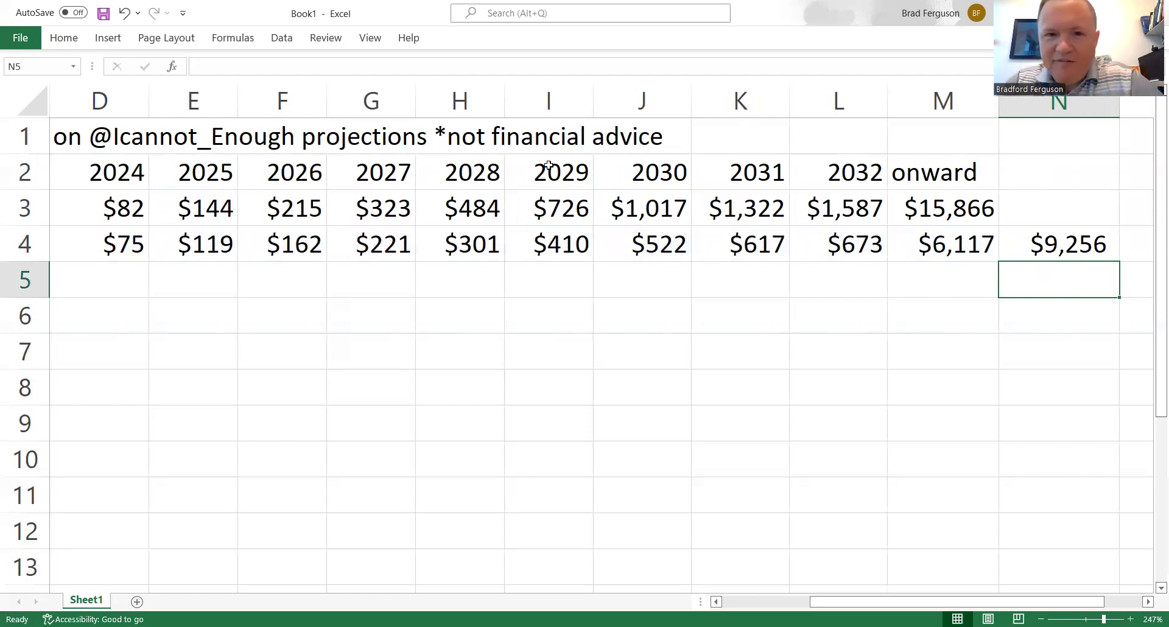
left_click(1009, 241)
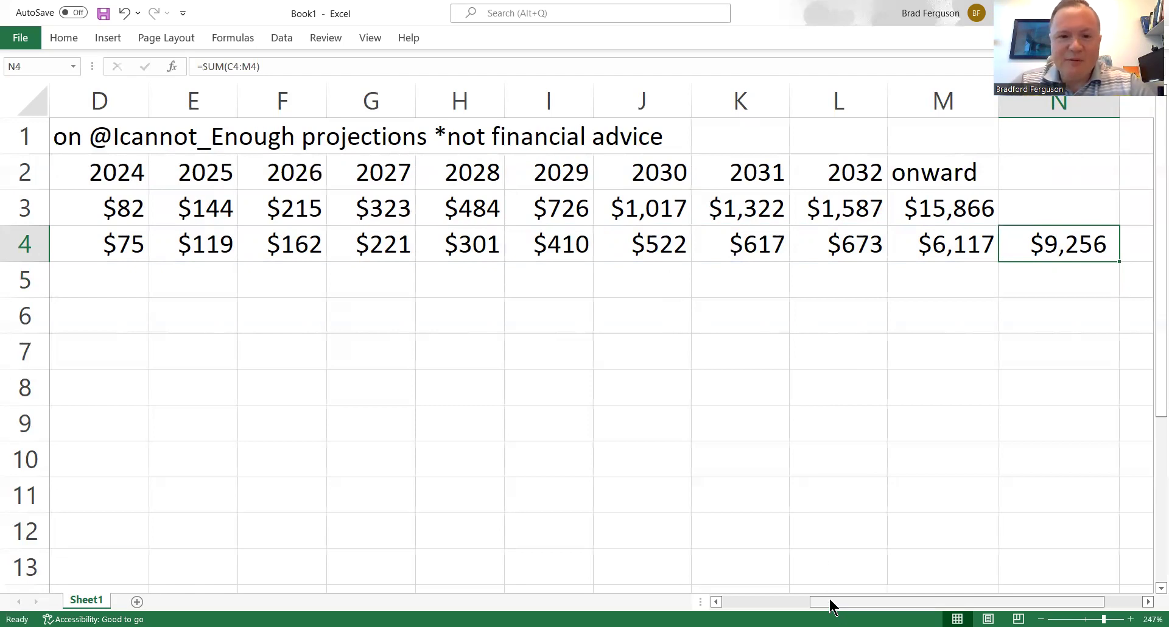
Set the 2024 profit in D3 to 40.
left_click_drag(831, 603, 772, 589)
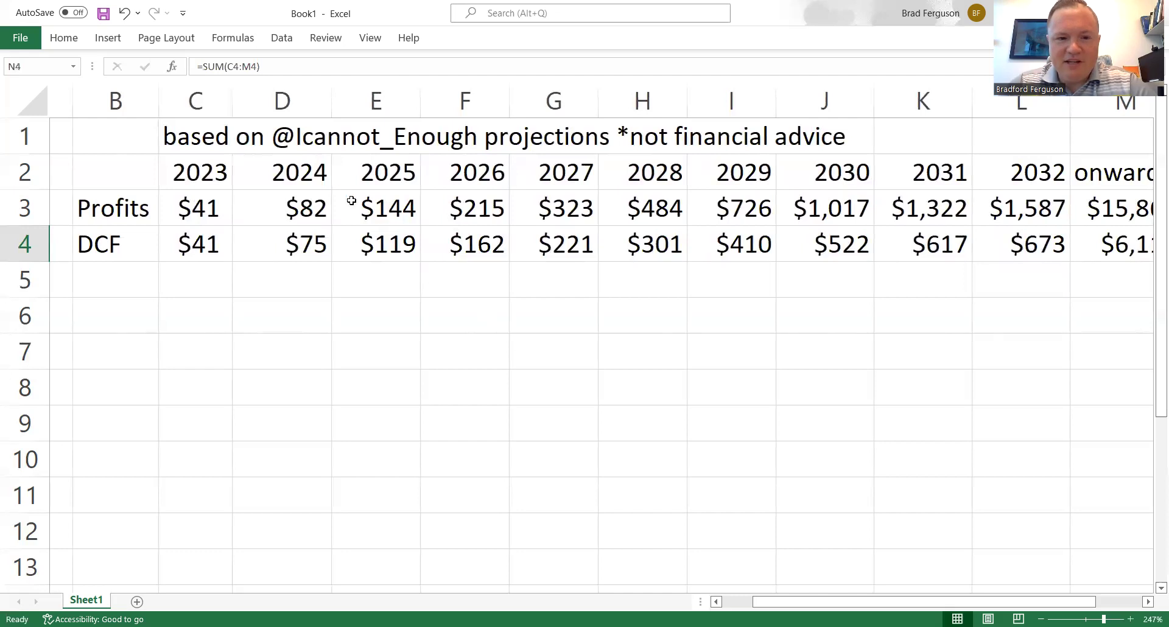
left_click(305, 204)
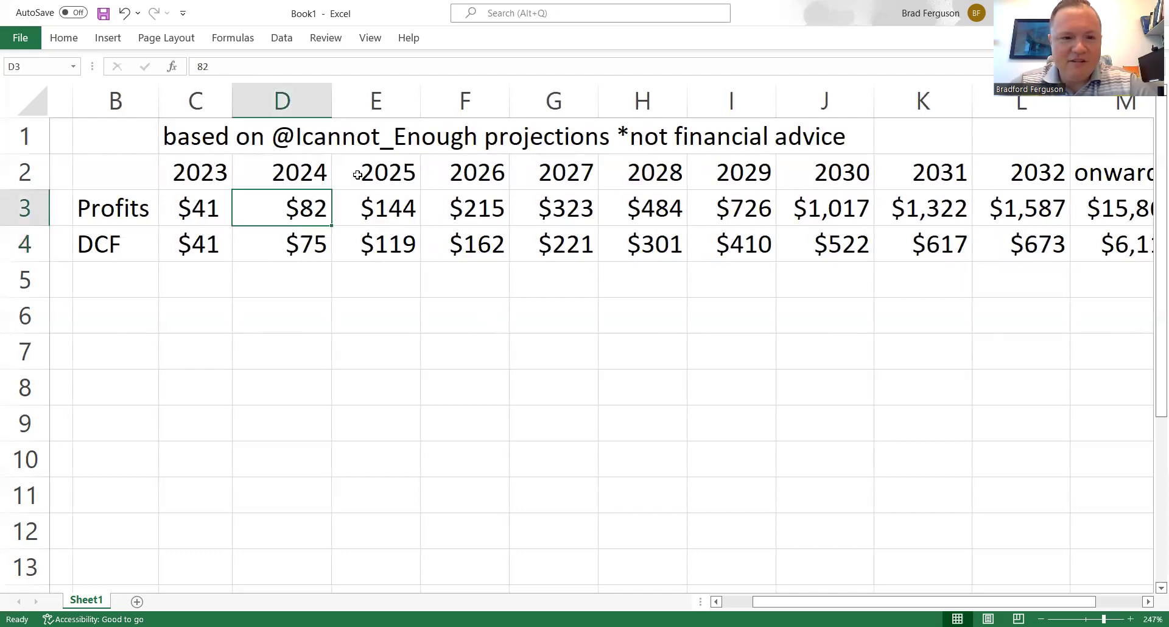
left_click(369, 210)
left_click(309, 201)
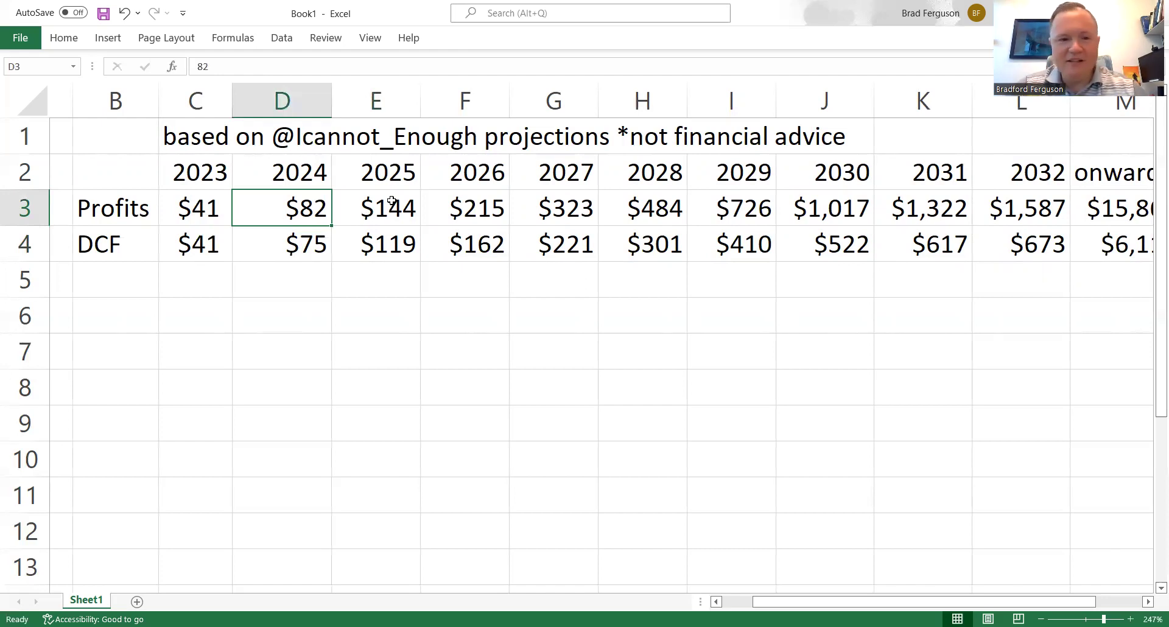
type("40")
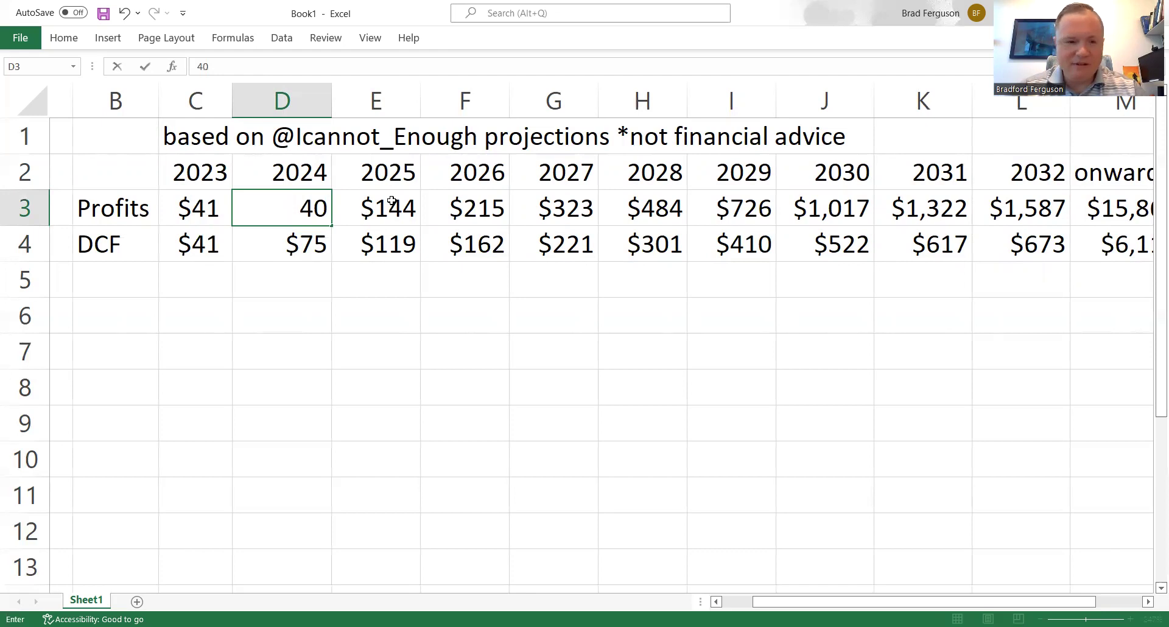
left_click(390, 200)
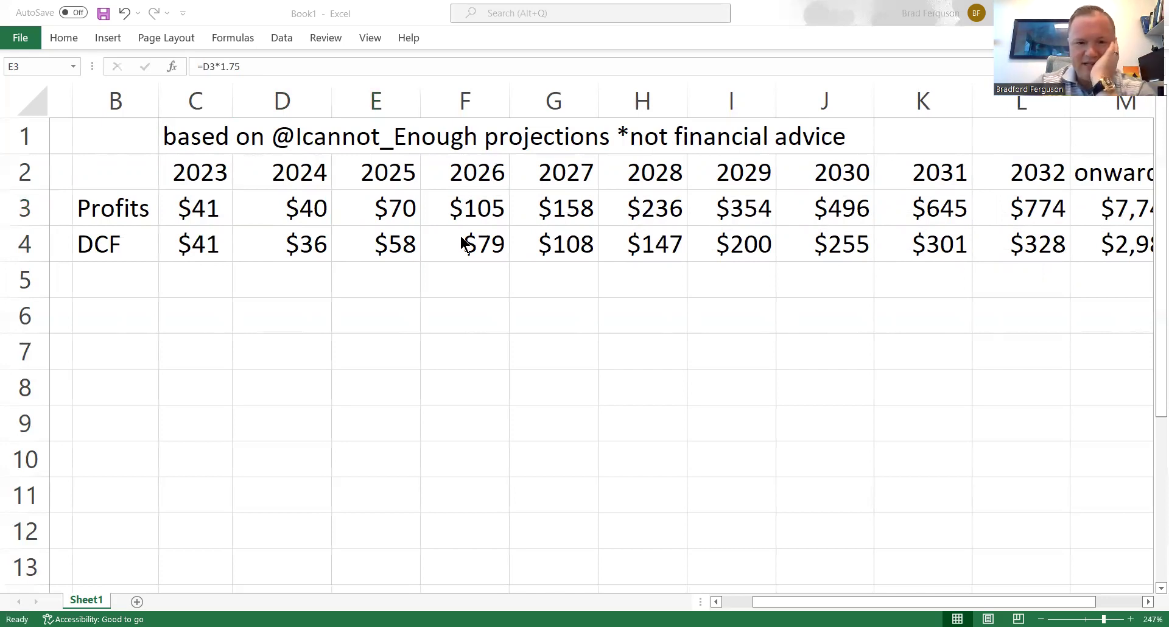
Check the DCF total in N4 against the 2024 profit of 40, passing along the row 4 values from 2027 onward.
left_click(565, 239)
key("Right")
key("Right")
key("Right")
key("Right")
key("Right")
key("Right")
key("Right")
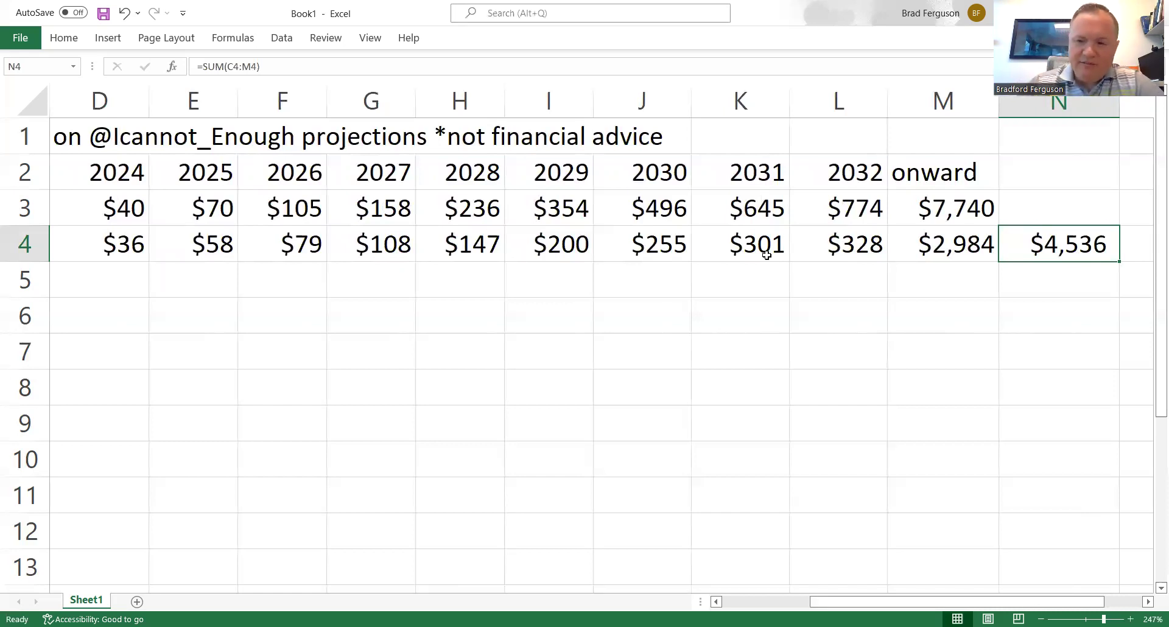
Review the discounted cash flows in row 4 from the onward column back to the first years, ending at the 2024 DCF formula in D4.
key("Left")
key("Left")
key("Left")
key("Left")
key("Left")
key("Left")
key("Left")
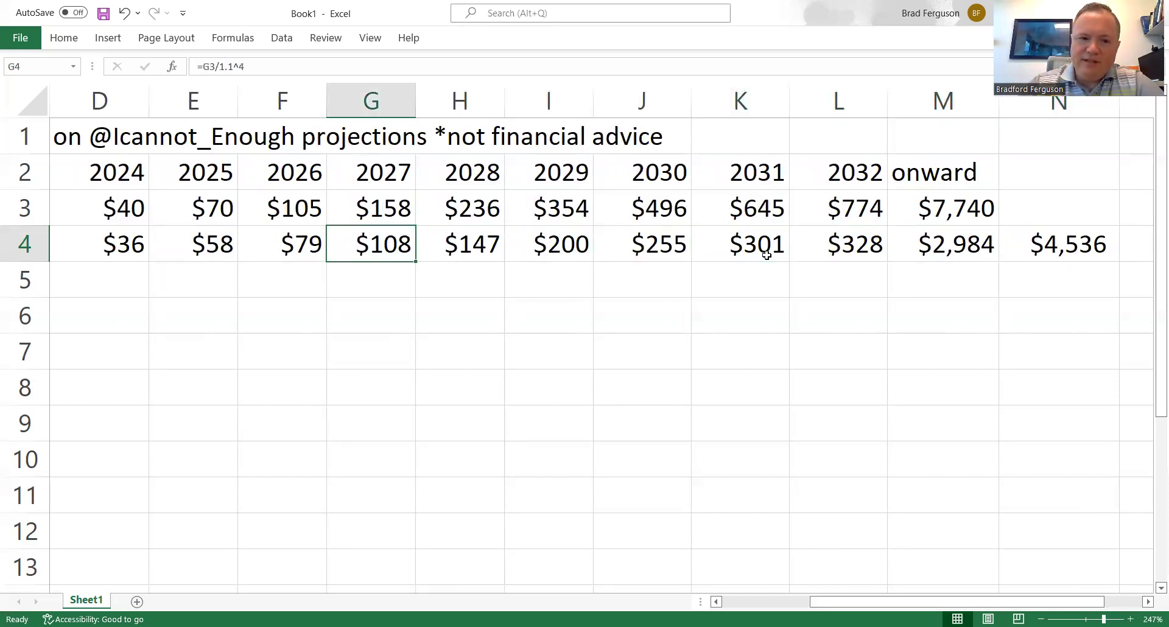
key("Left")
key("Left")
key("Left")
key("Left")
key("Left")
key("Left")
key("Right")
key("Right")
key("Right")
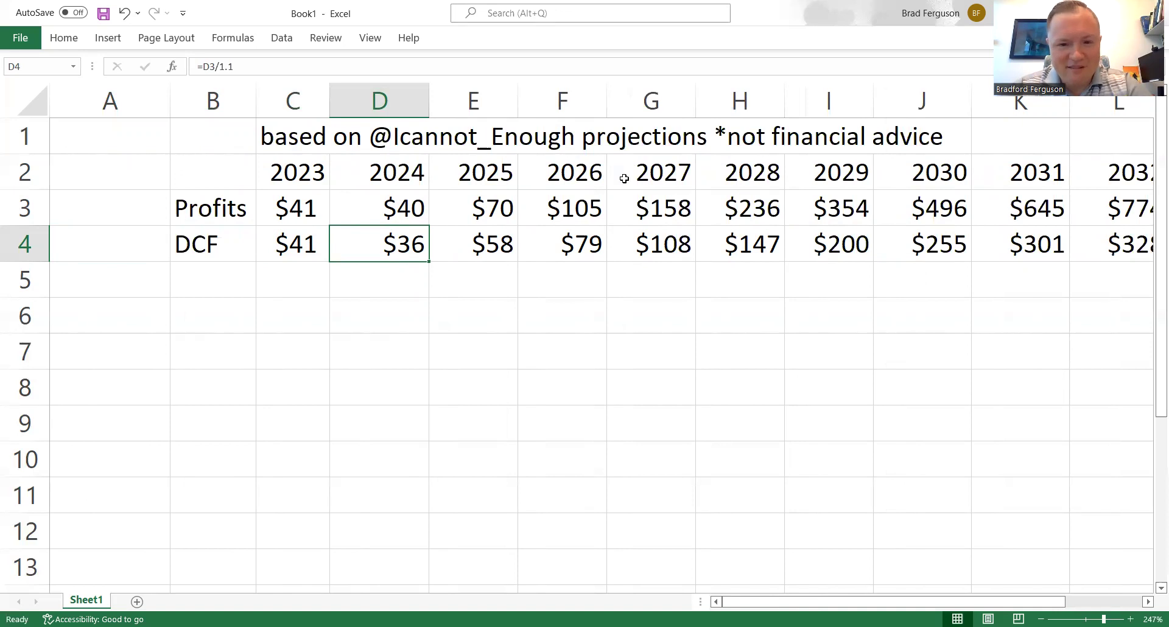
Look across the projection from 2023 to the onward column and examine the total formula in N4.
left_click(299, 279)
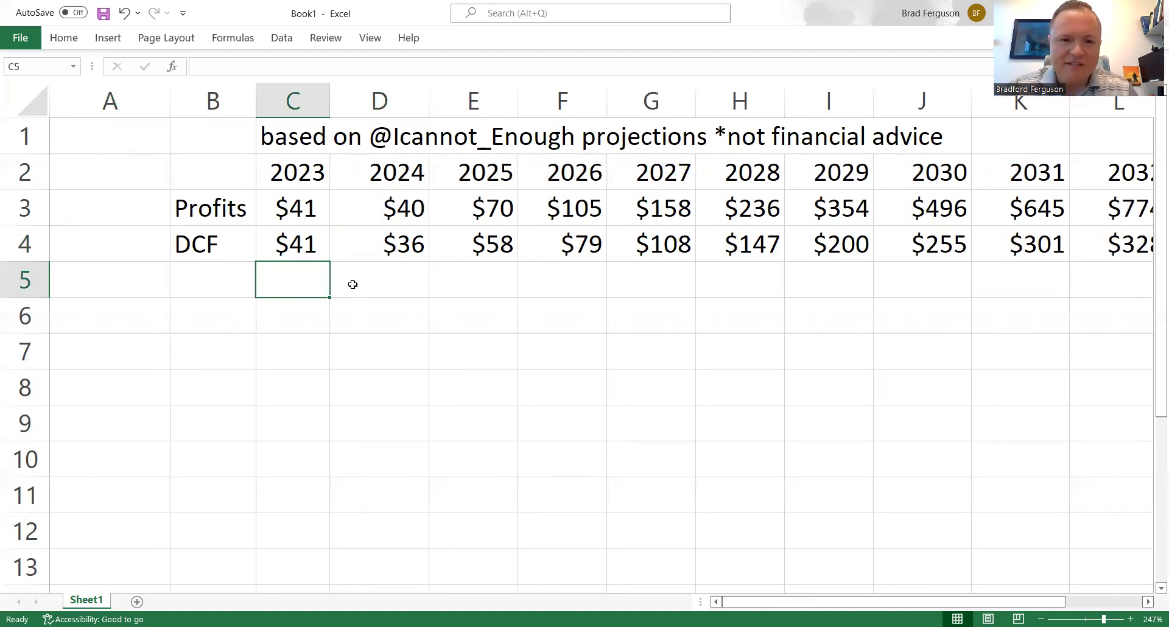
key("Right")
key("Right")
key("Right")
key("Right")
key("Right")
key("Right")
key("Right")
key("Right")
key("Right")
key("Right")
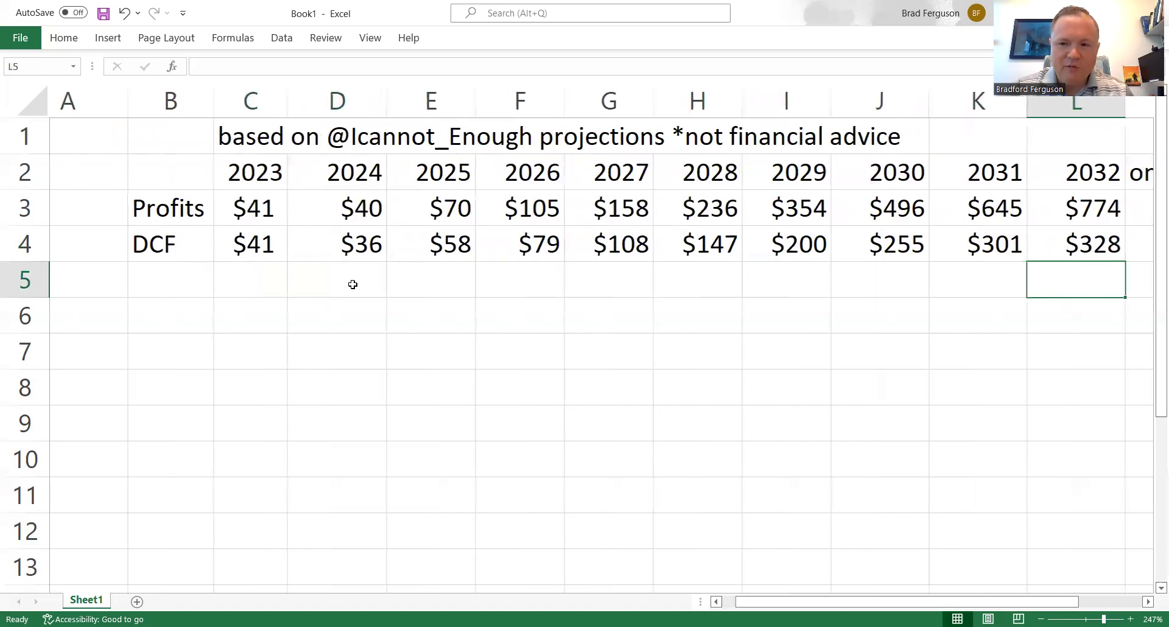
key("Right")
key("Up")
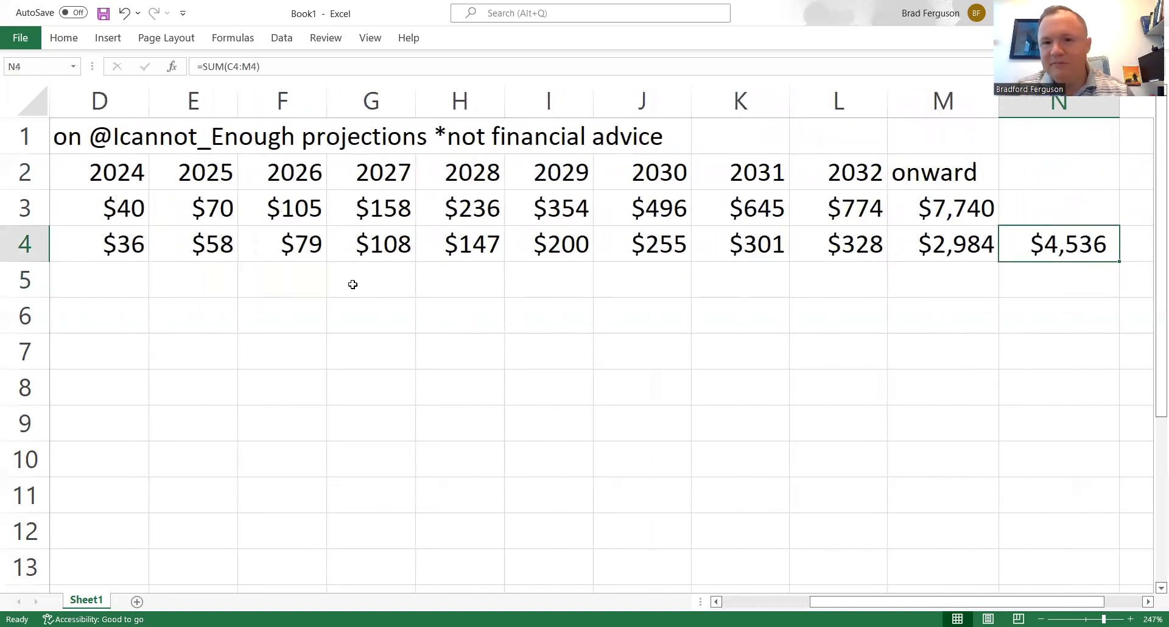
Look back over the yearly profits and DCF values to 2023, examining the 2023 DCF formula in C4 and the row label in B4.
key("Down")
key("Left")
key("Left")
key("Left")
key("Left")
key("Left")
key("Left")
key("Left")
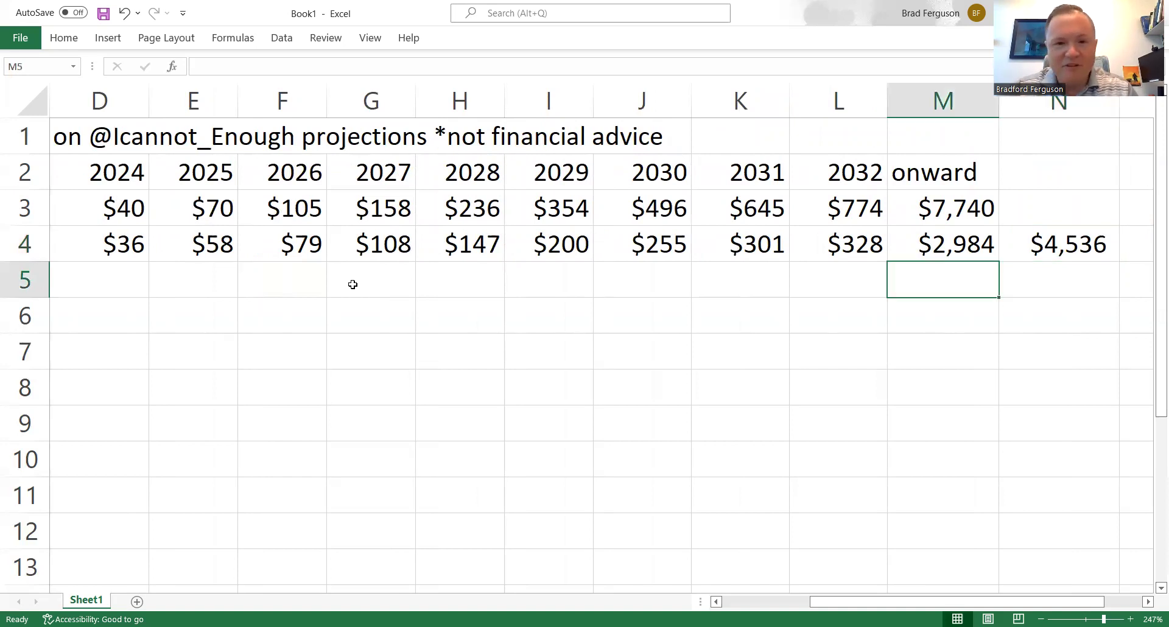
key("Left")
key("Left")
key("Left")
key("Left")
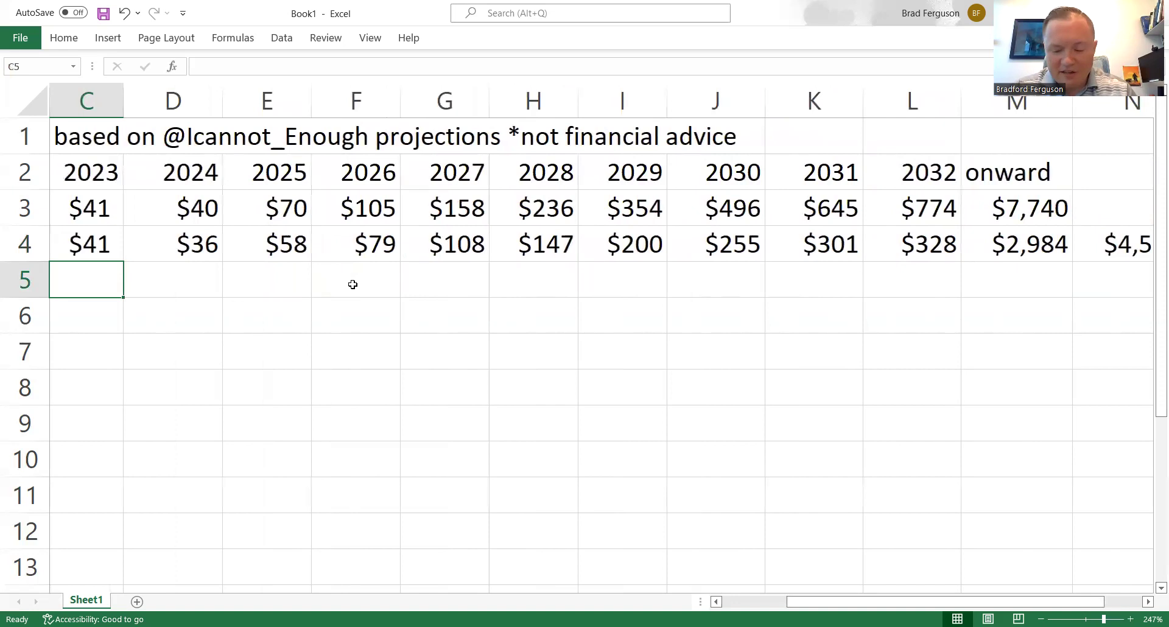
key("Up")
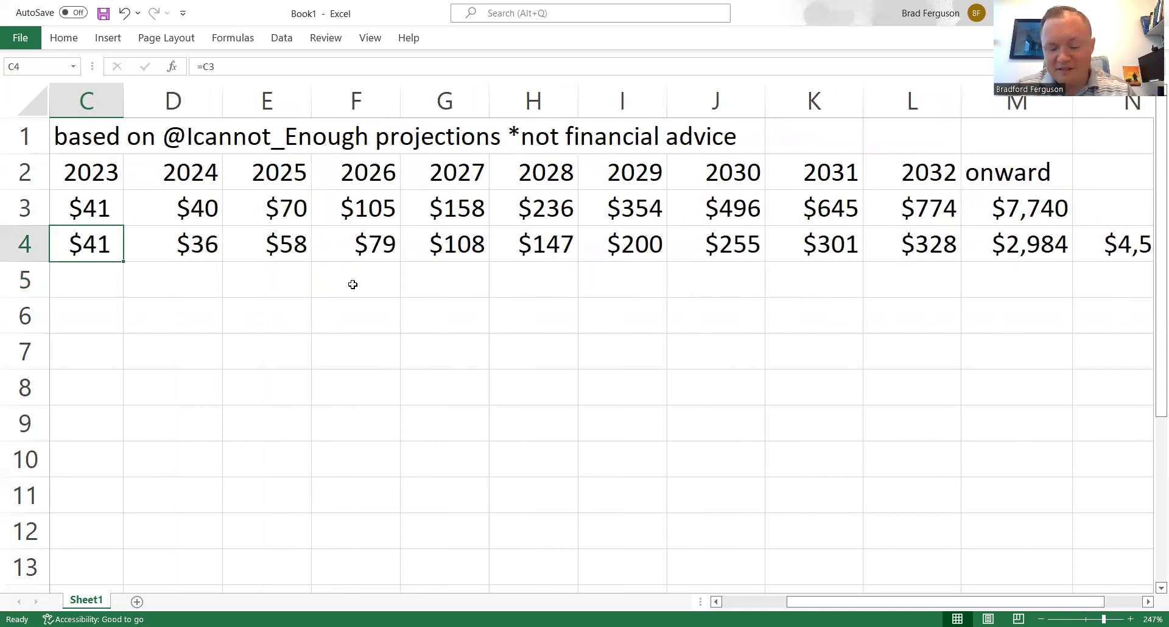
key("Left")
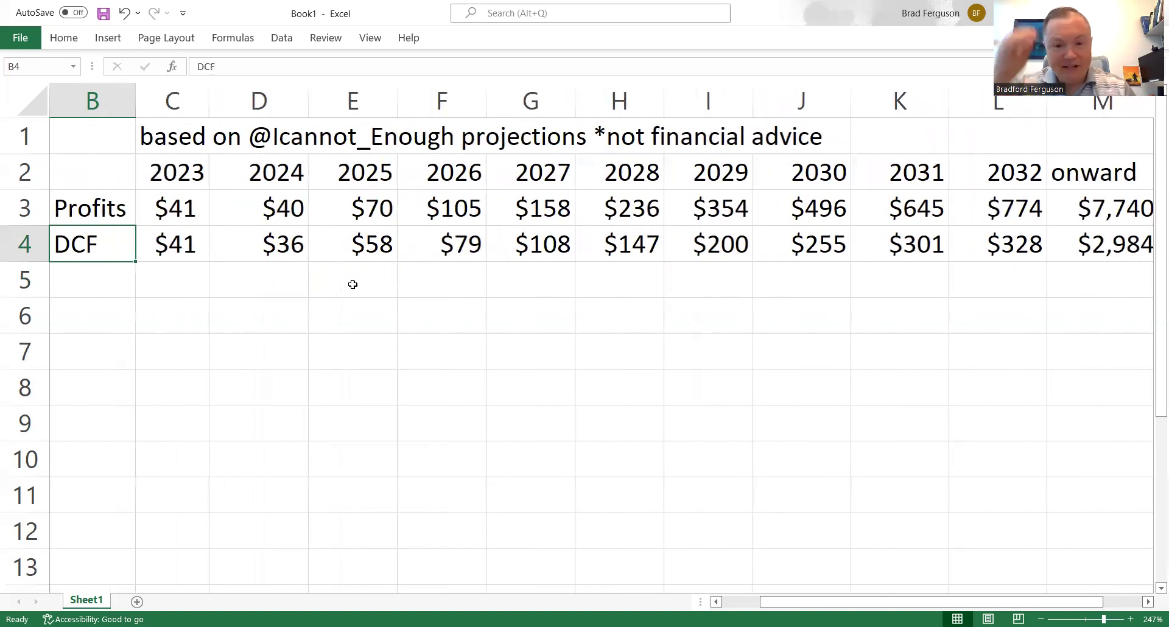